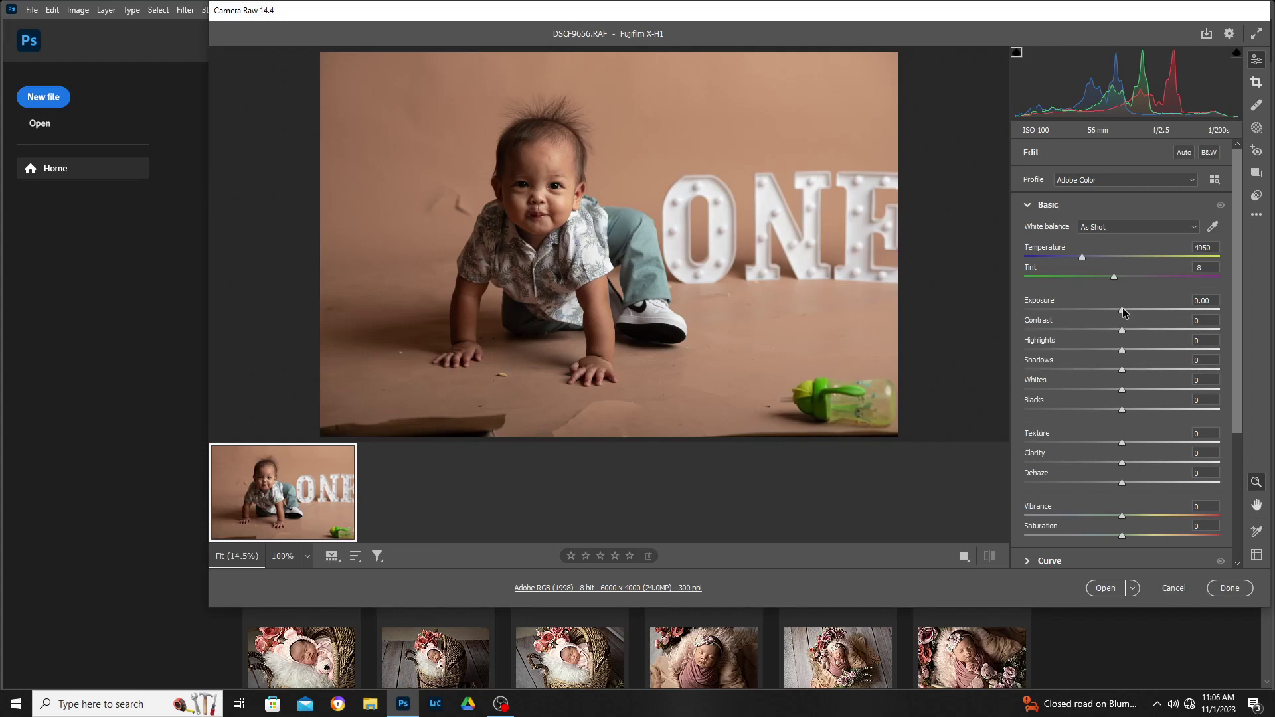
Develop DSCF9656.RAF with exposure +0.30, temperature 4700, highlights -23 and shadows +35, then open it.
drag(1124, 312, 1127, 312)
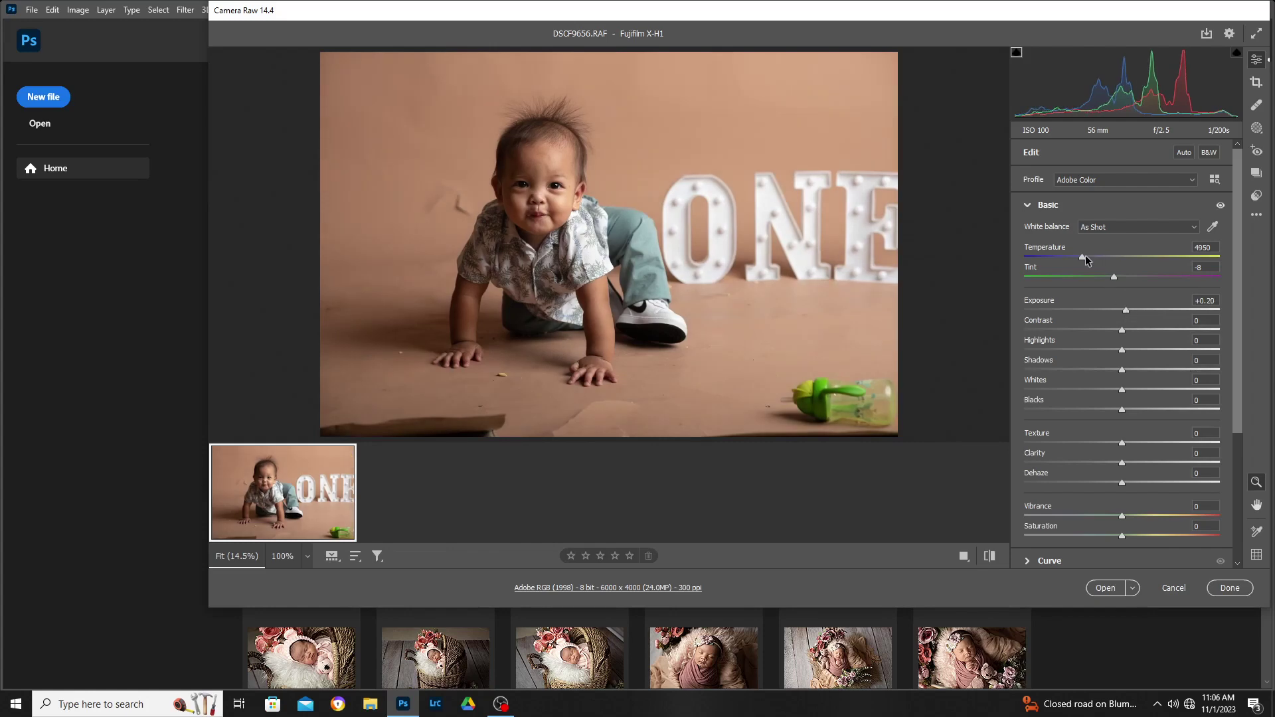
drag(1079, 258, 1078, 261)
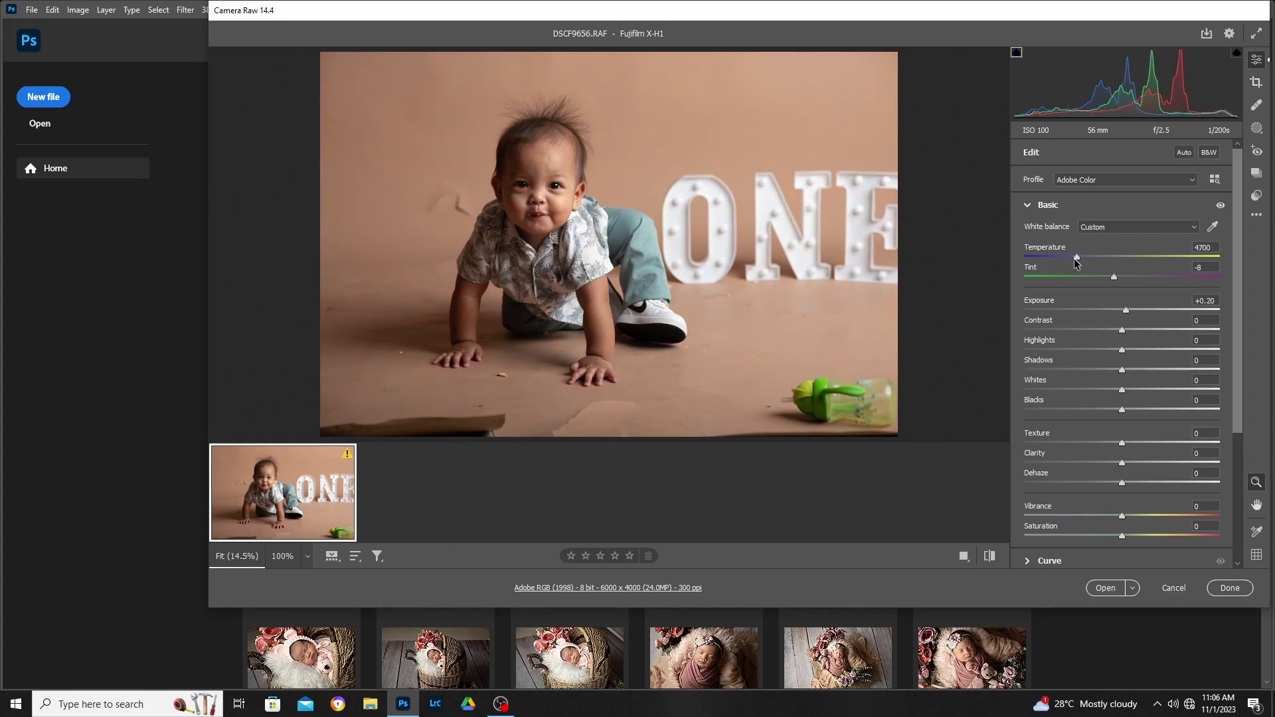
drag(1122, 356, 1099, 357)
drag(1131, 315, 1129, 319)
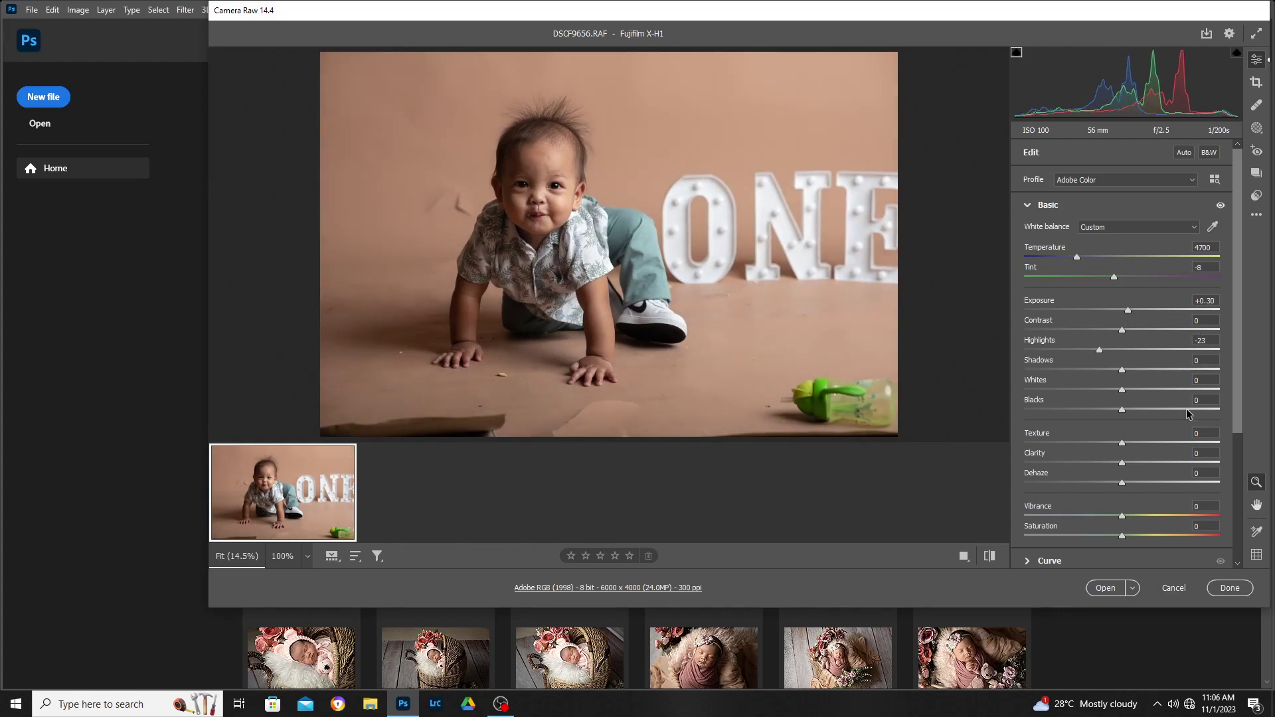
drag(1121, 367, 1135, 377)
drag(1140, 385, 1156, 388)
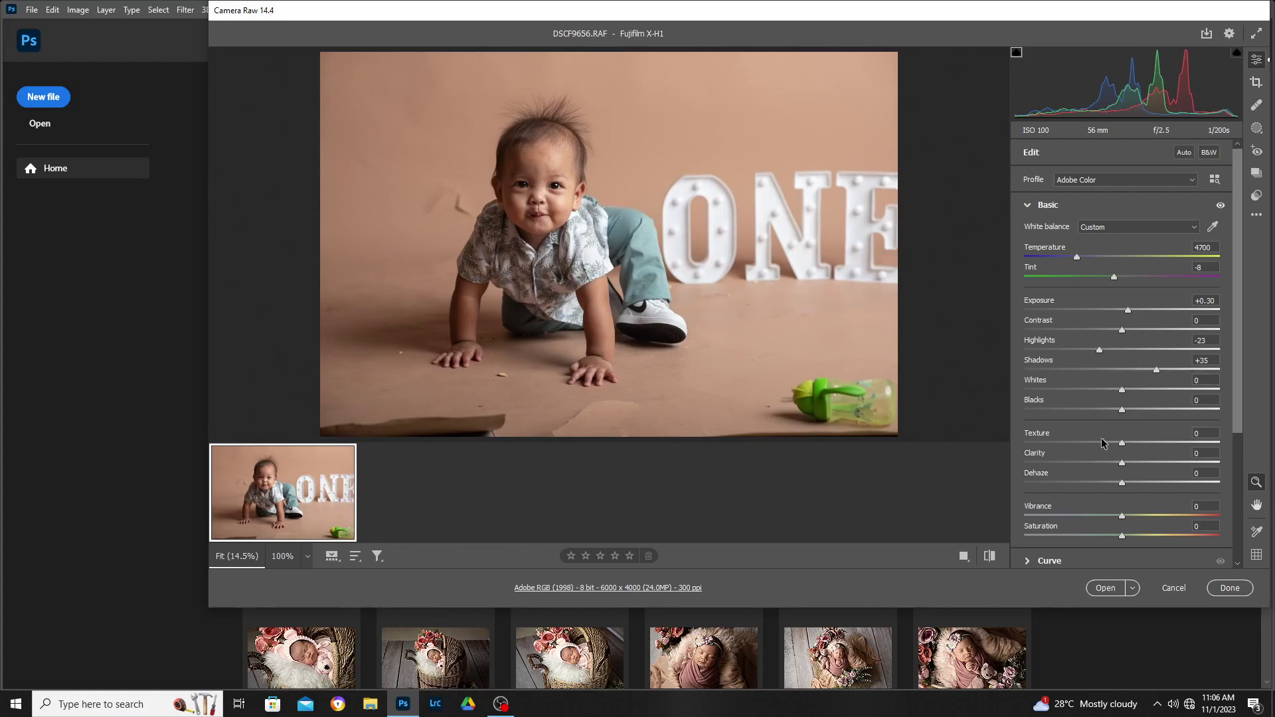
click(1111, 589)
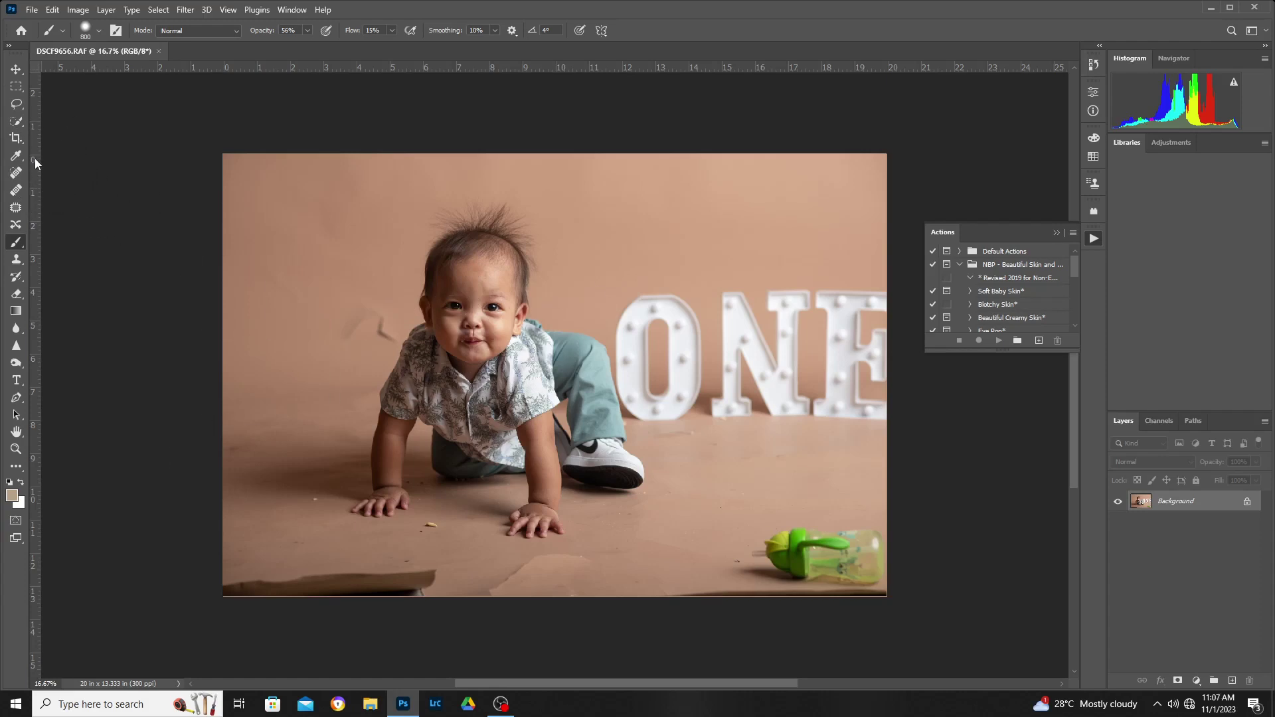
Erase the torn paper at bottom-left with a lasso and Content-Aware Fill.
click(17, 105)
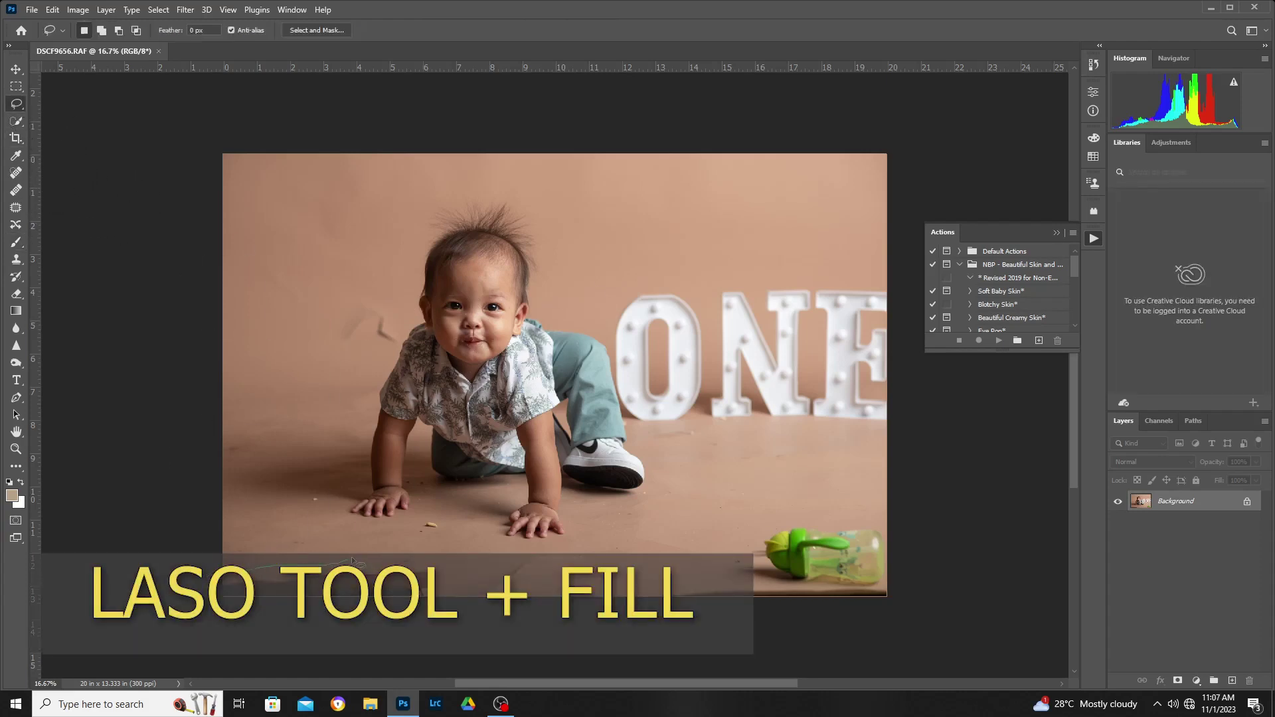
drag(437, 564, 197, 672)
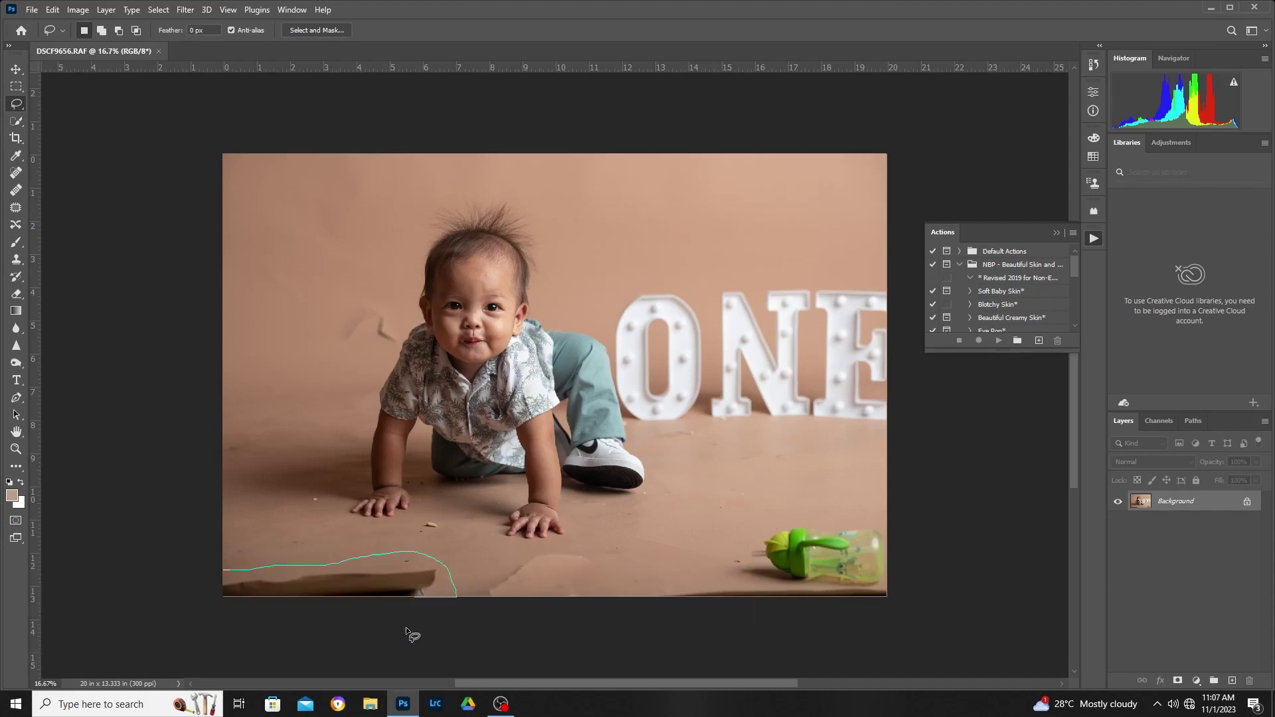
right_click(347, 584)
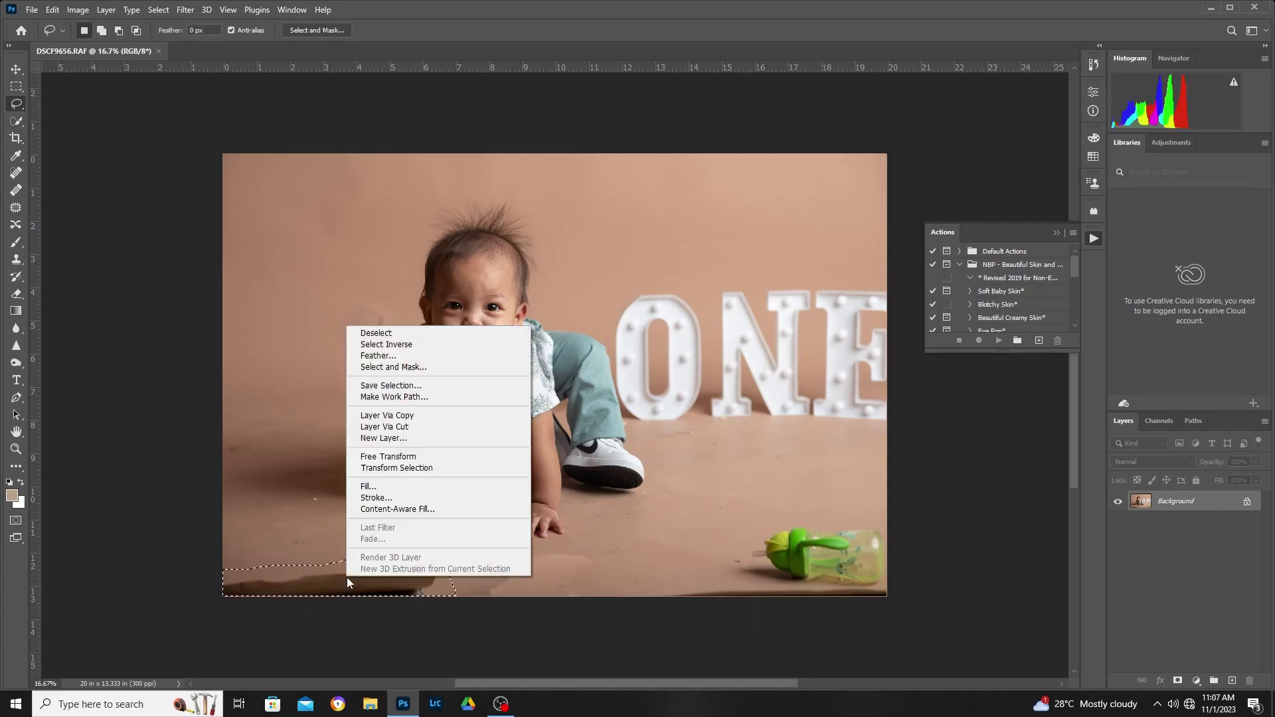
click(399, 489)
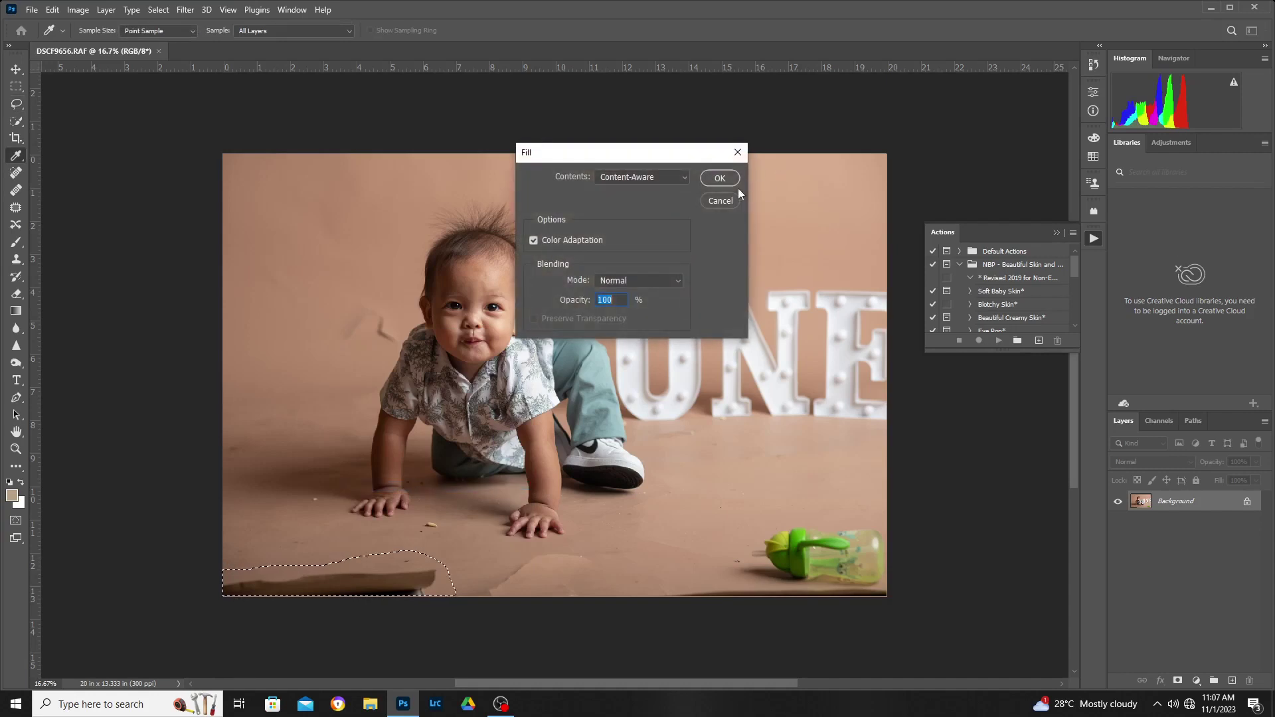
click(723, 177)
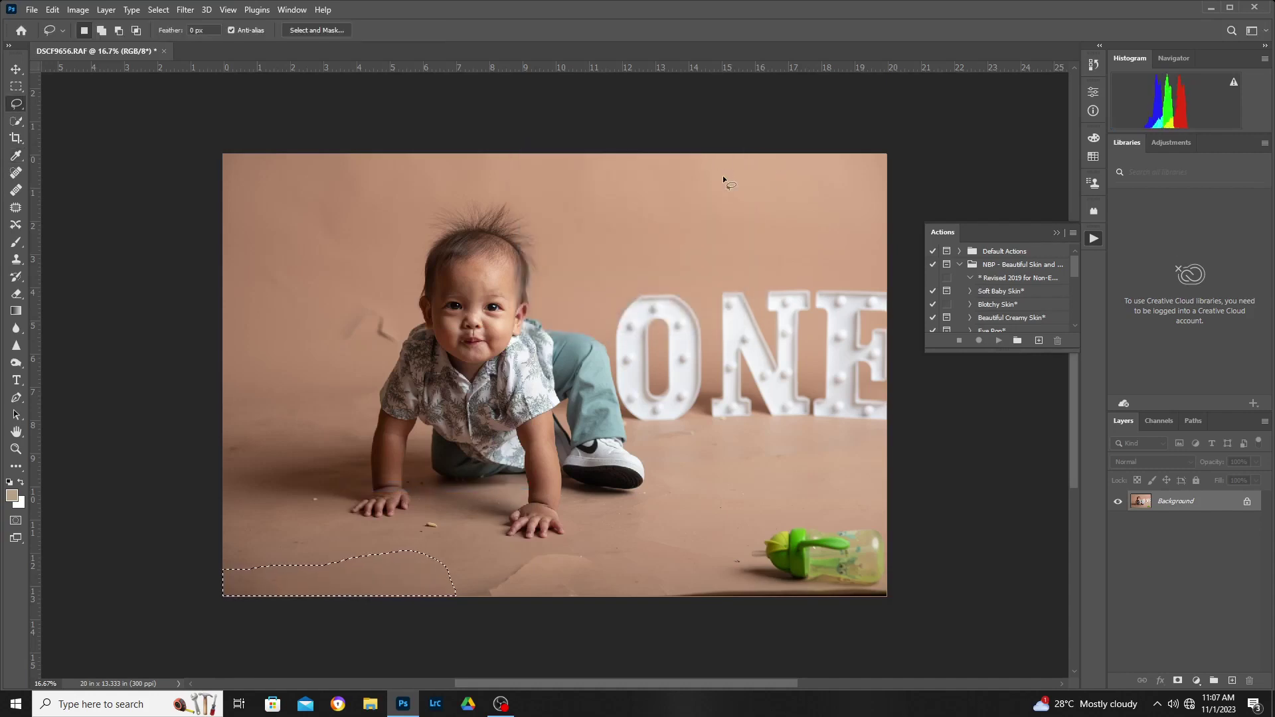
key(ctrl+d)
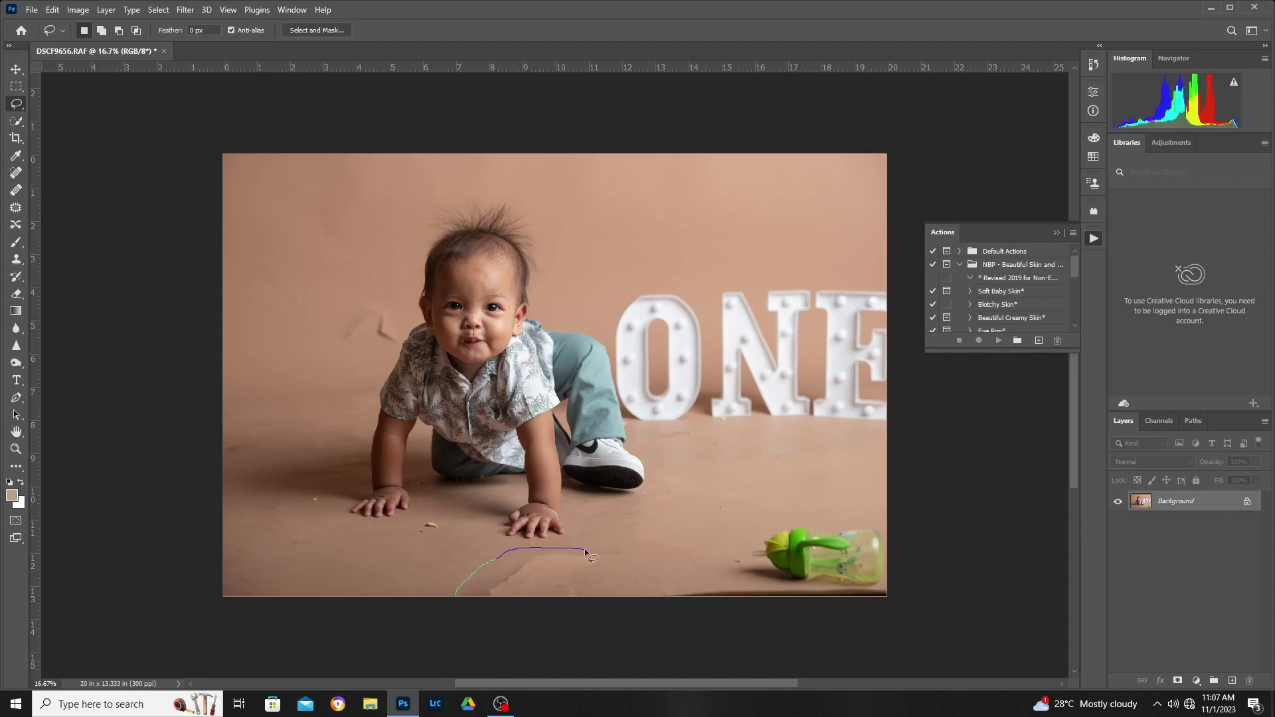
Content-Aware Fill away the floor mark beneath the baby.
mouse_move(612, 562)
mouse_down()
mouse_move(527, 644)
mouse_move(456, 667)
mouse_up()
right_click(545, 590)
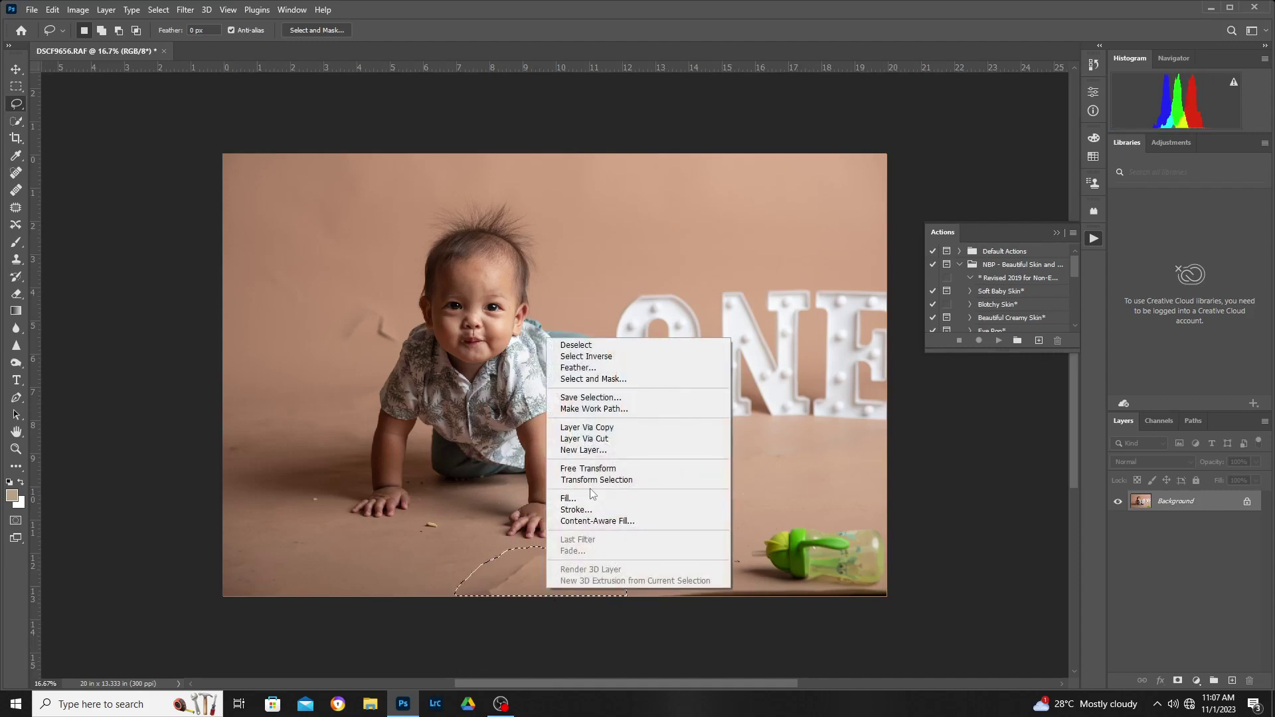
click(571, 499)
click(718, 180)
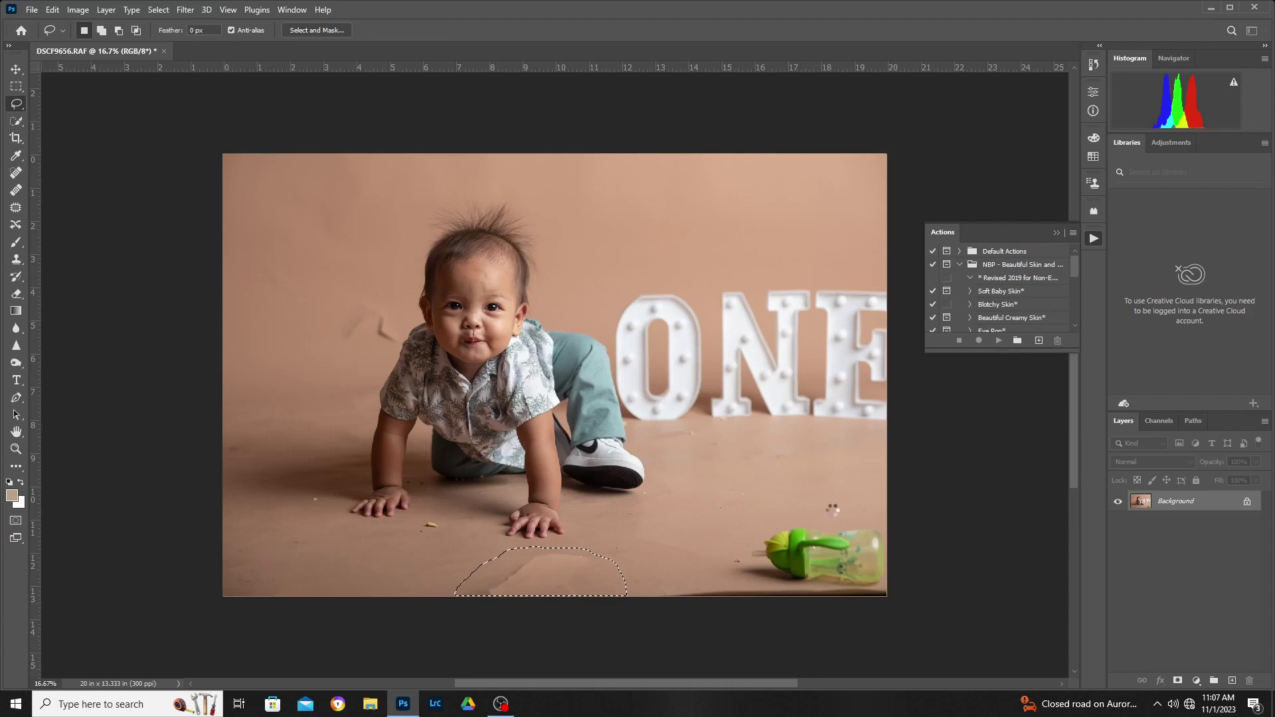
key(ctrl+d)
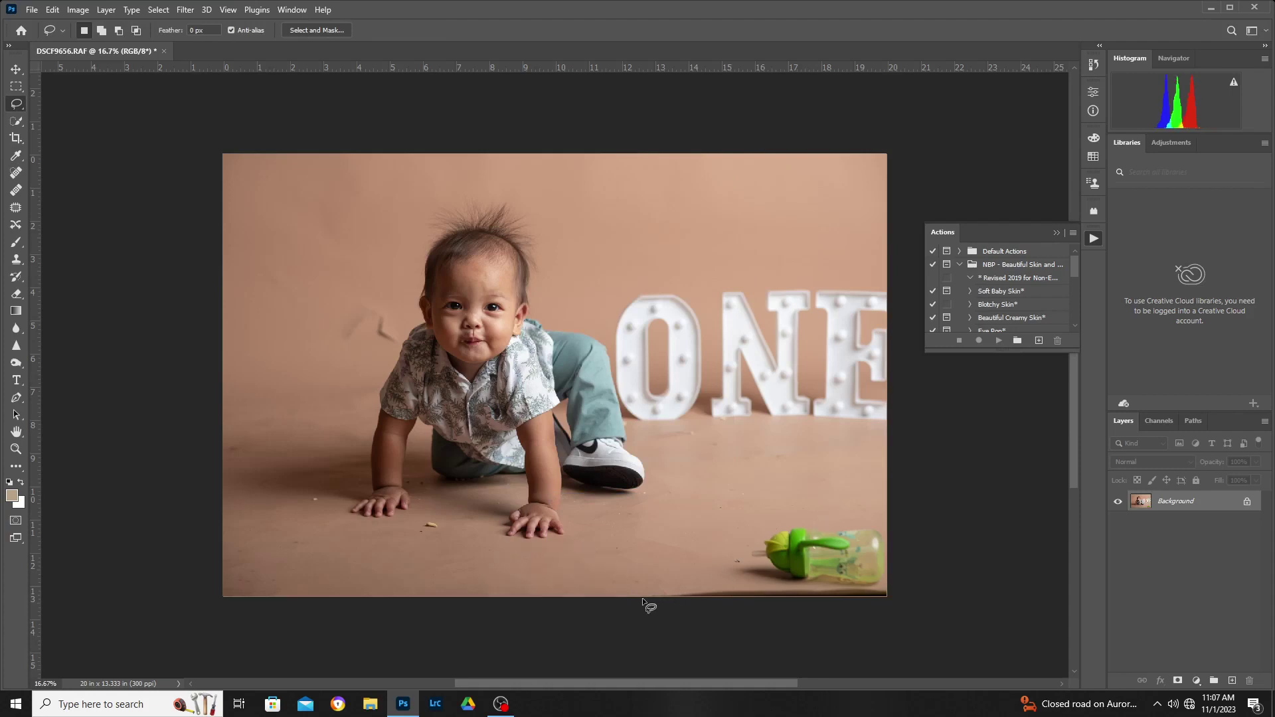
Content-Aware Fill away the green bottle at bottom-right.
drag(812, 516, 950, 633)
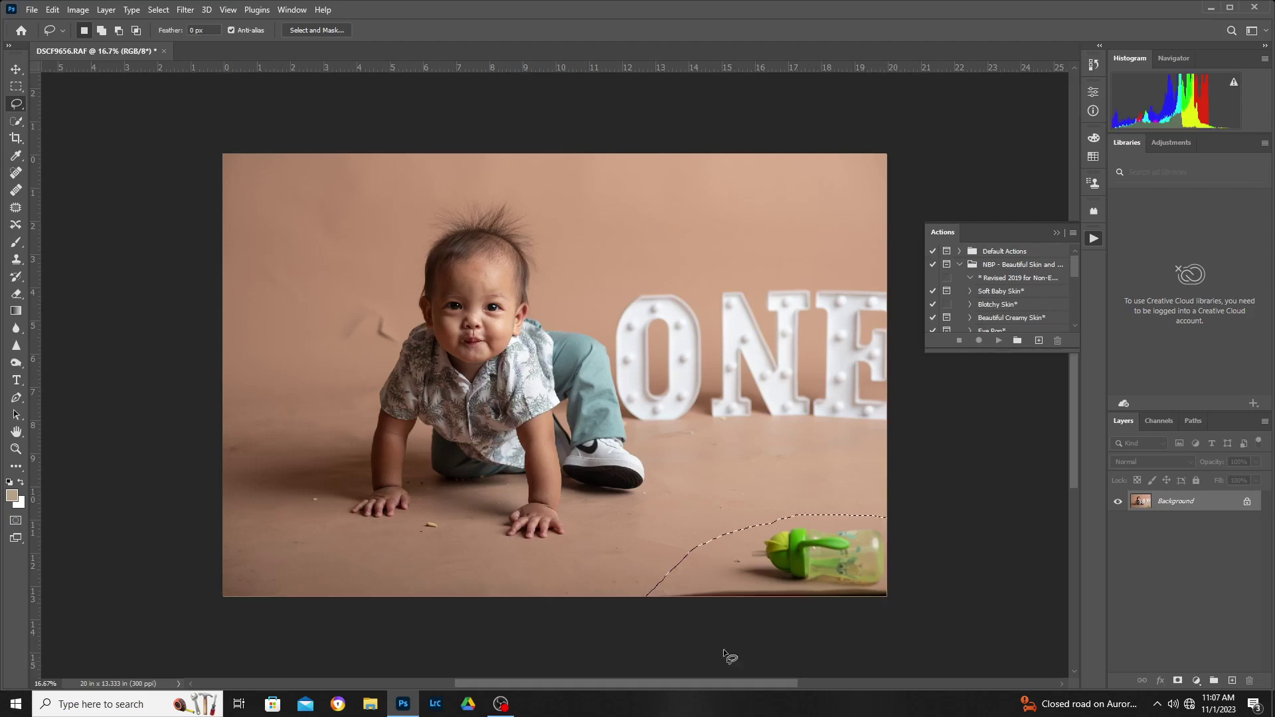
right_click(815, 563)
click(845, 474)
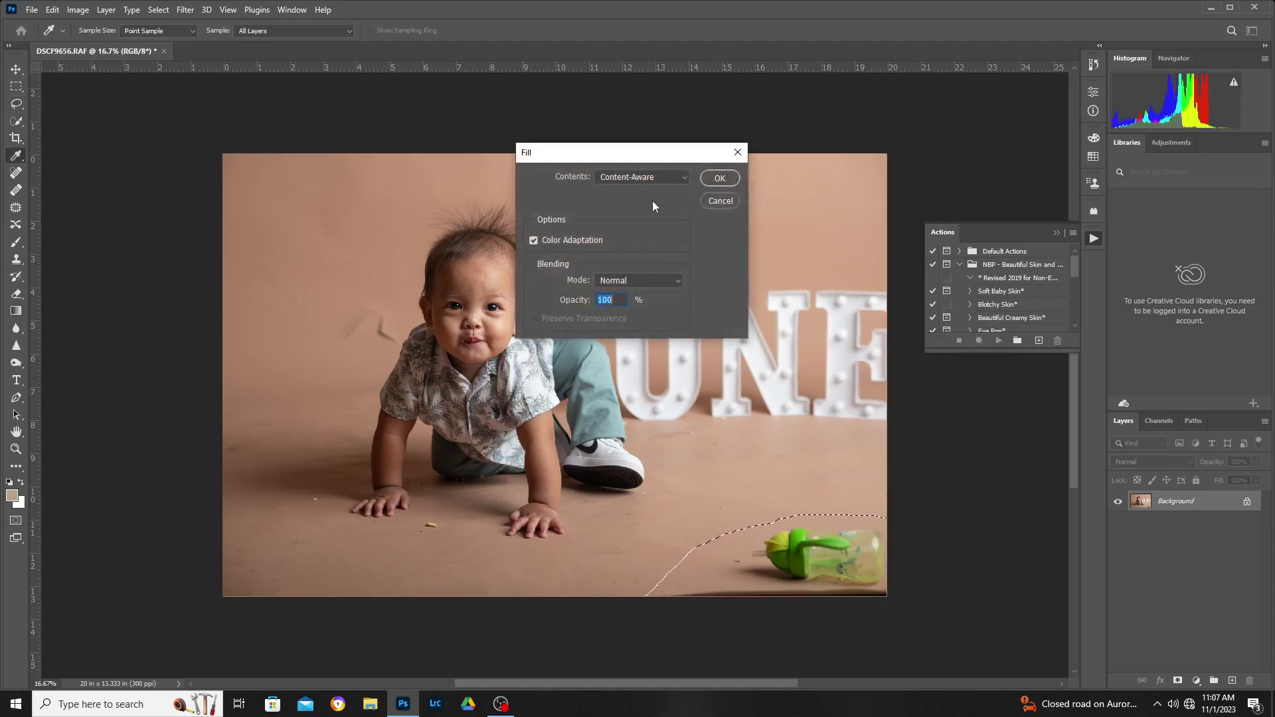
click(714, 176)
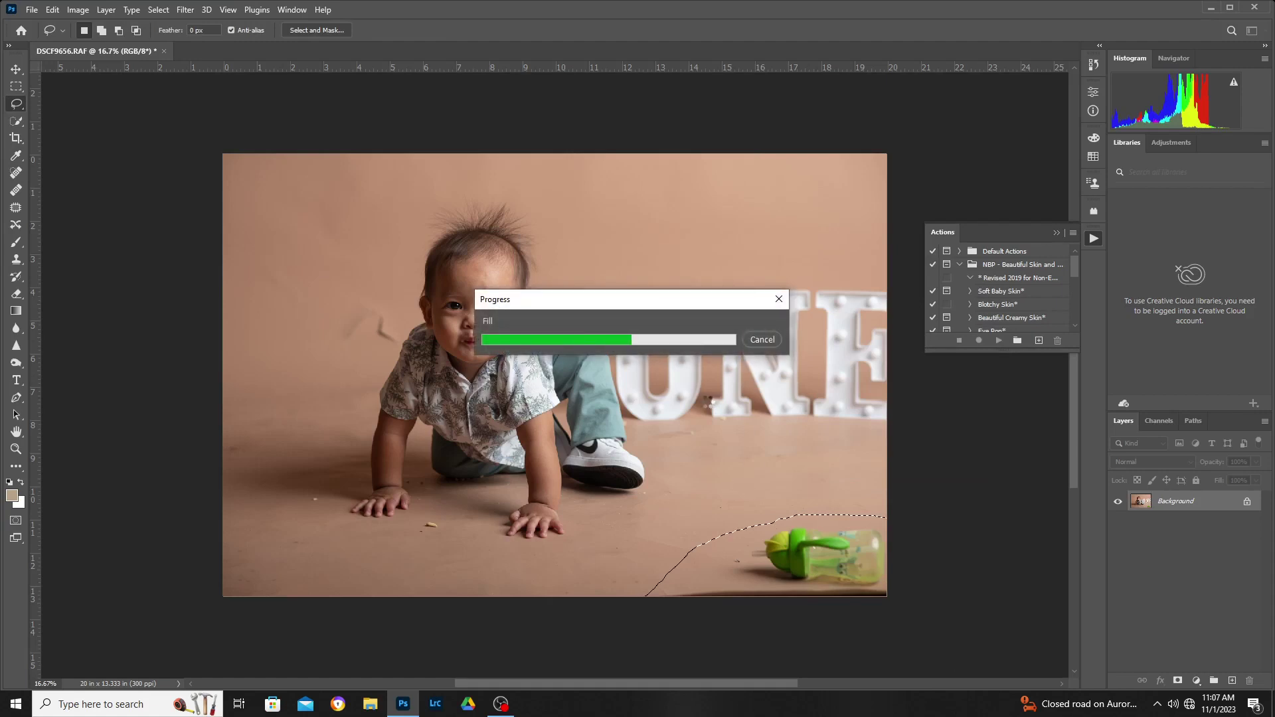
key(ctrl+d)
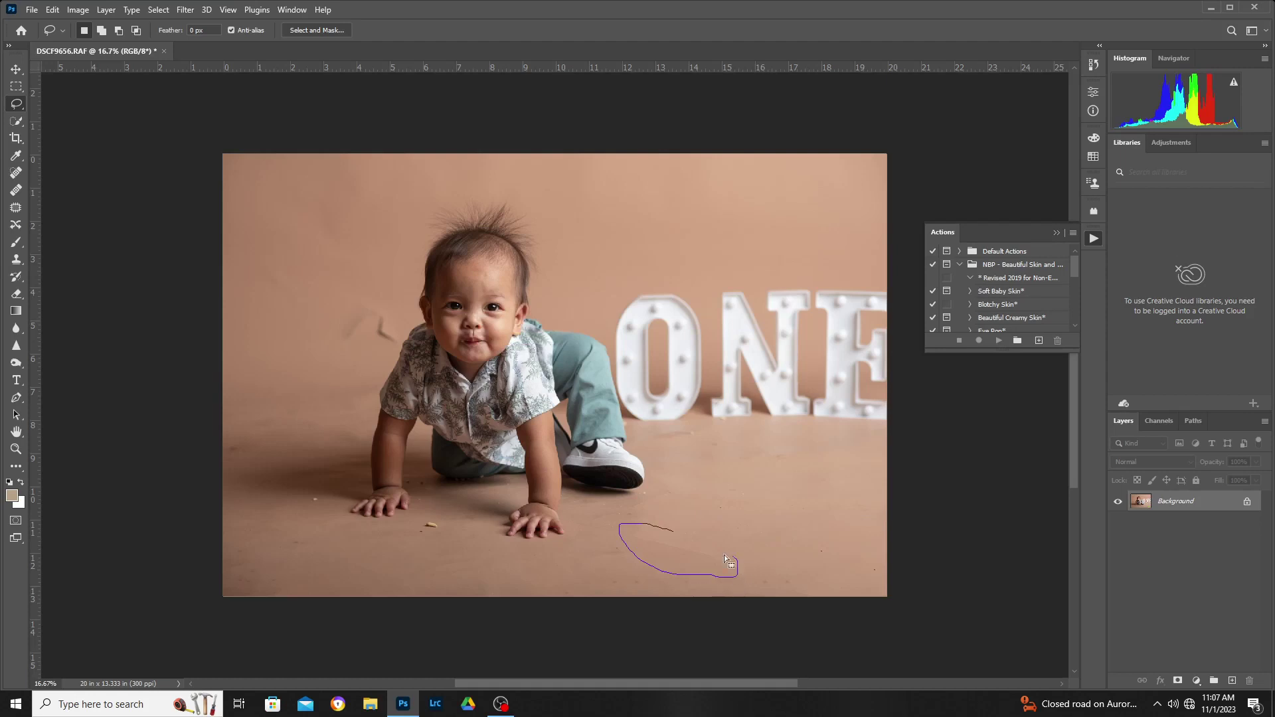
Patch the first floor stain near the baby's shoe with clean floor using the Patch tool.
drag(651, 526, 748, 557)
mouse_move(666, 561)
mouse_down()
mouse_move(736, 538)
mouse_move(669, 549)
mouse_up()
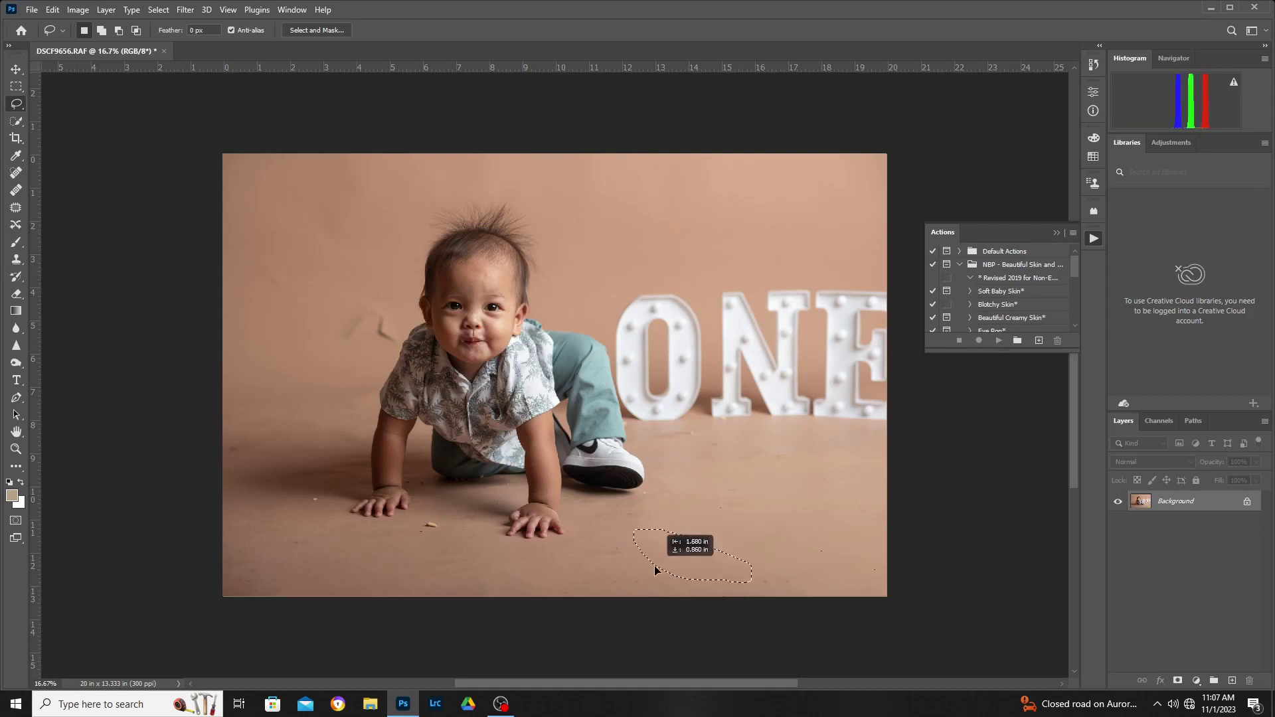
right_click(668, 548)
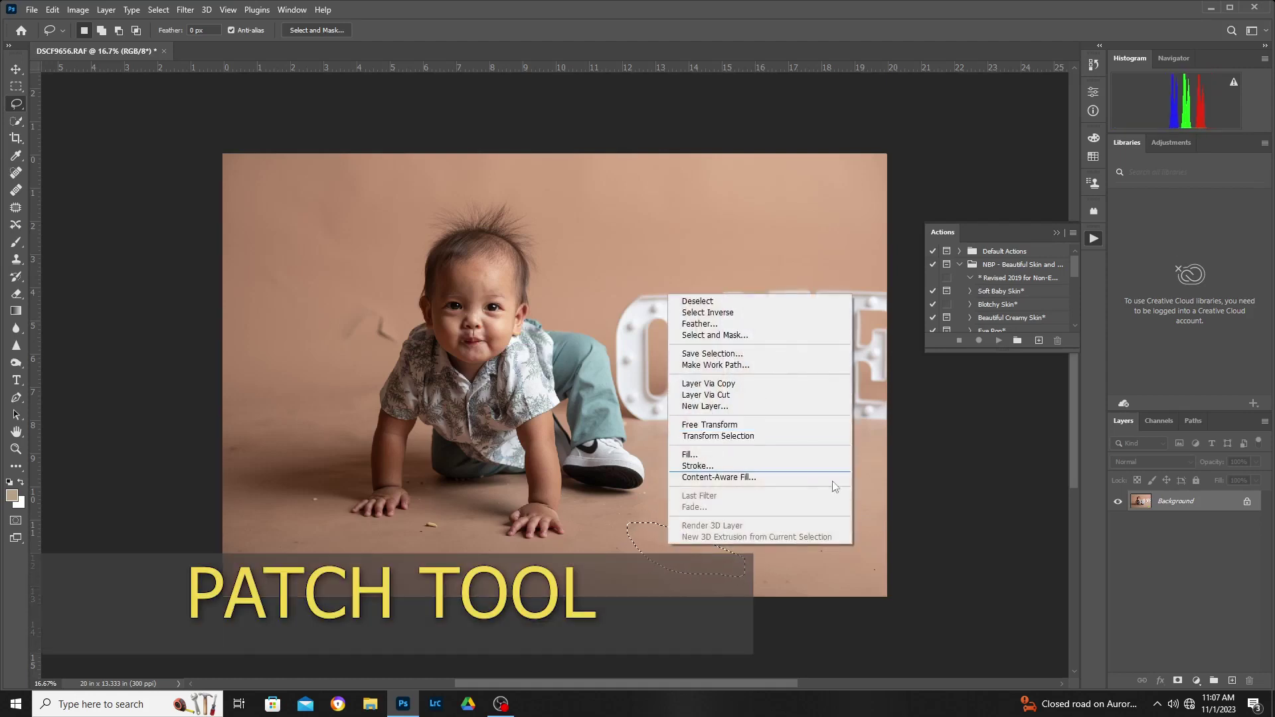
click(877, 506)
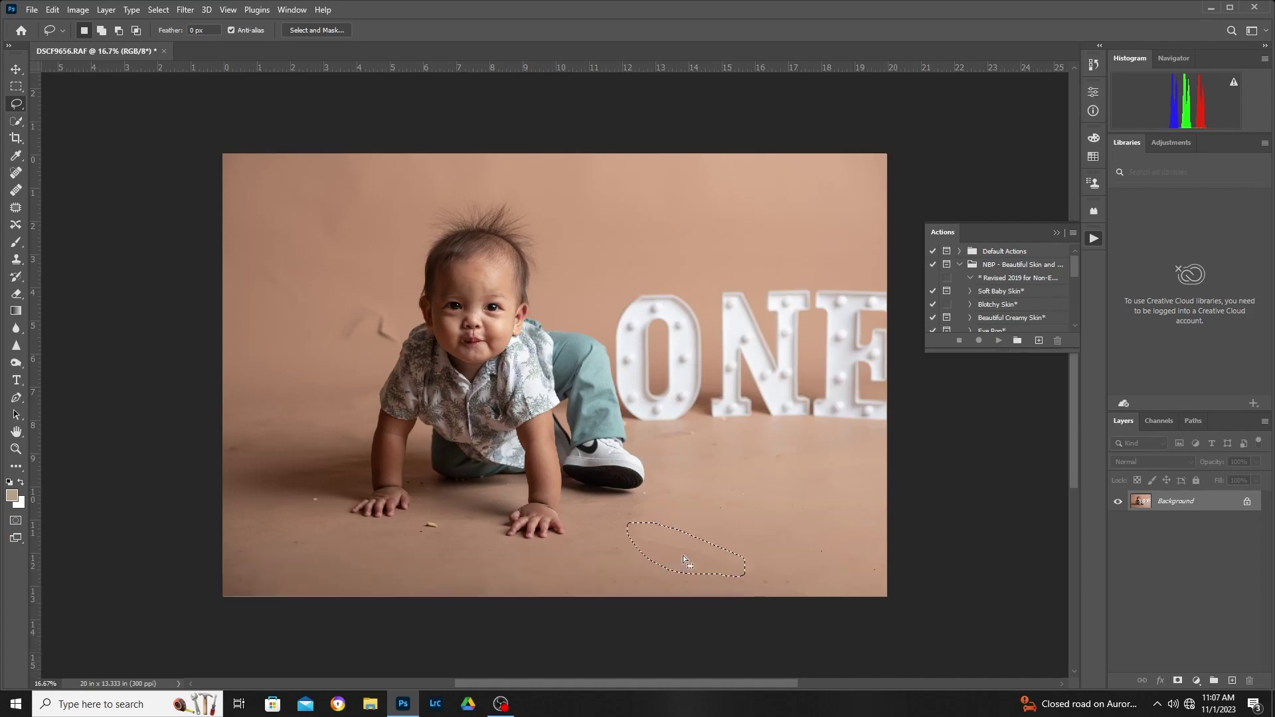
key(j)
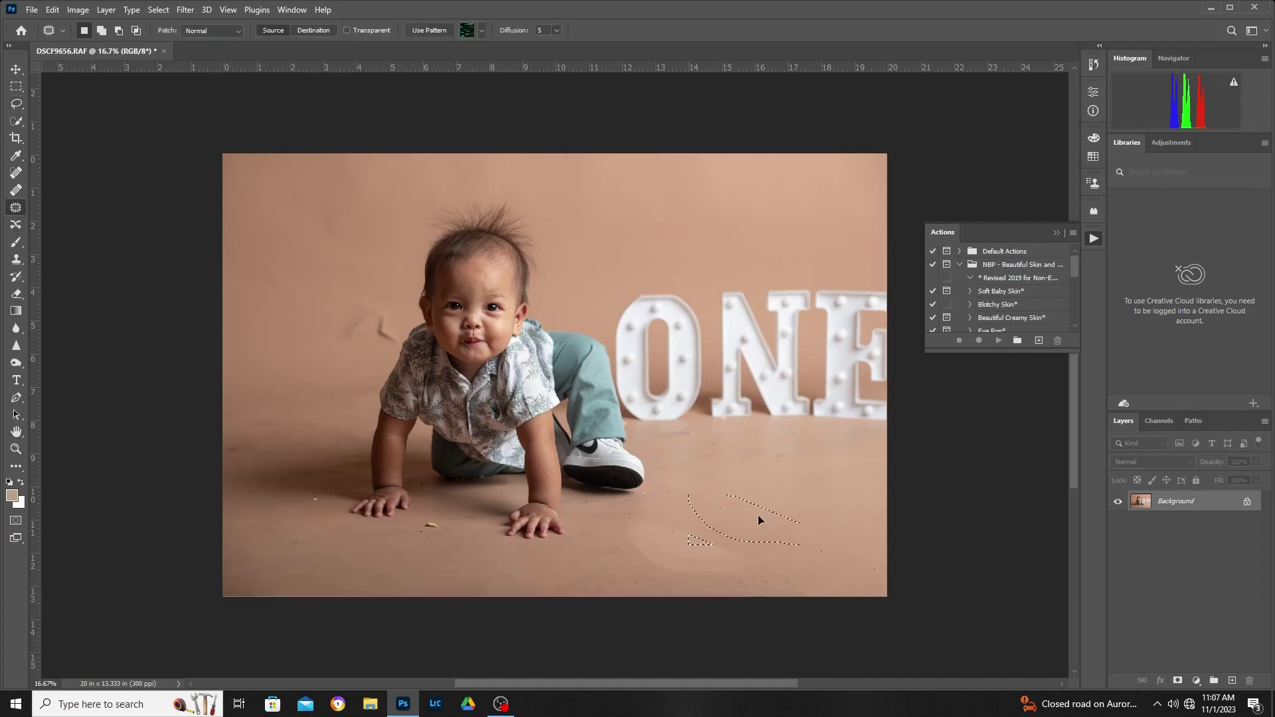
drag(715, 538, 766, 519)
key(ctrl+d)
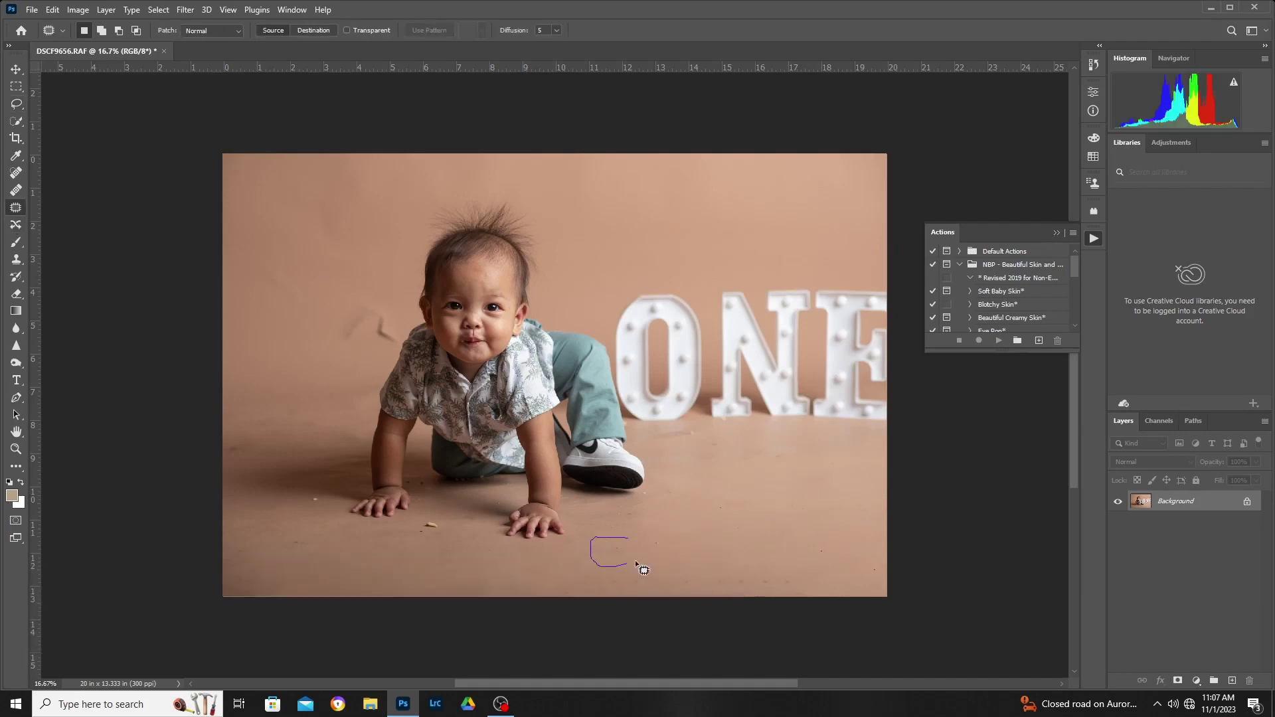
Patch out several more small floor specks around the shoe and bottom edge.
drag(631, 548, 684, 545)
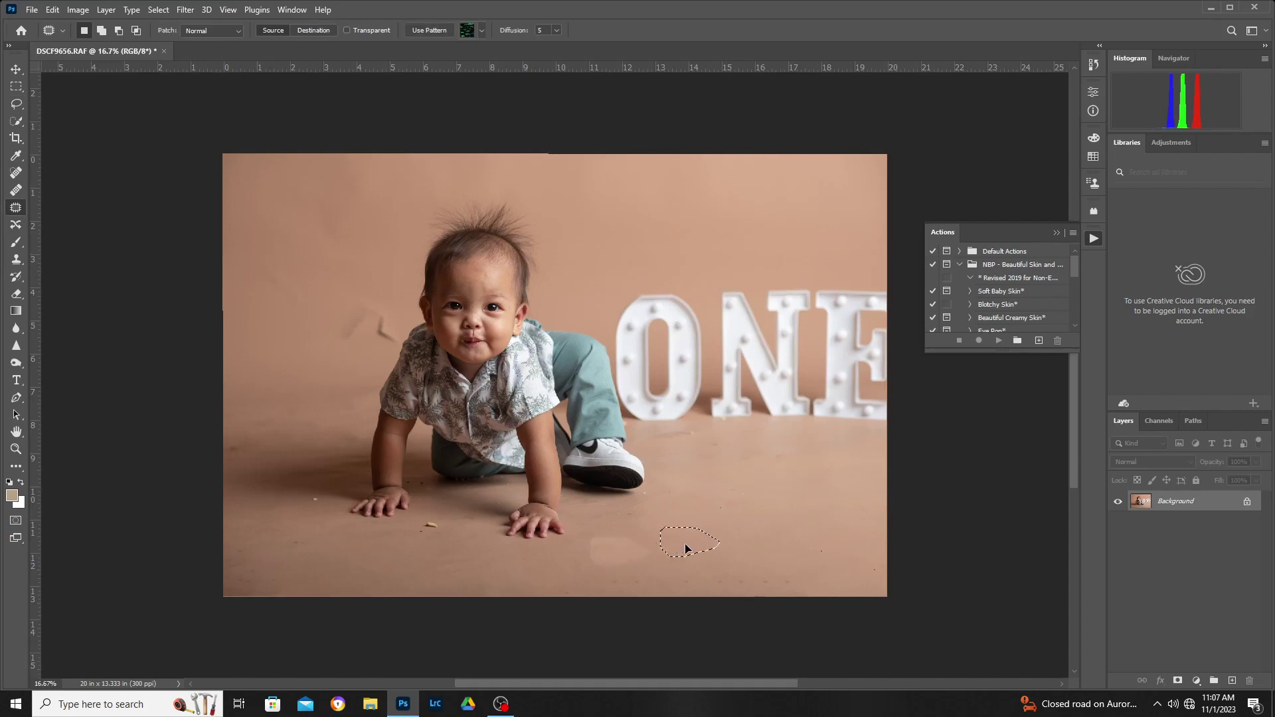
key(ctrl+d)
mouse_move(647, 590)
mouse_down()
mouse_move(664, 597)
mouse_move(691, 554)
mouse_up()
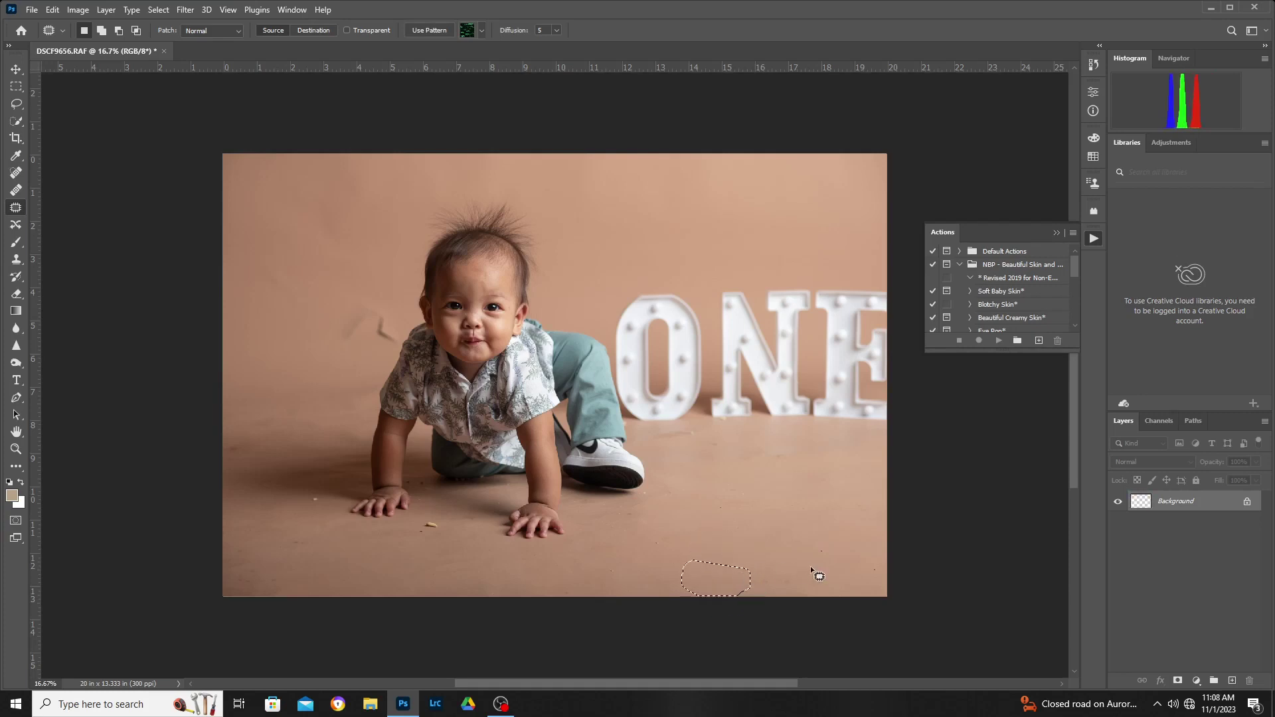
drag(817, 570, 760, 542)
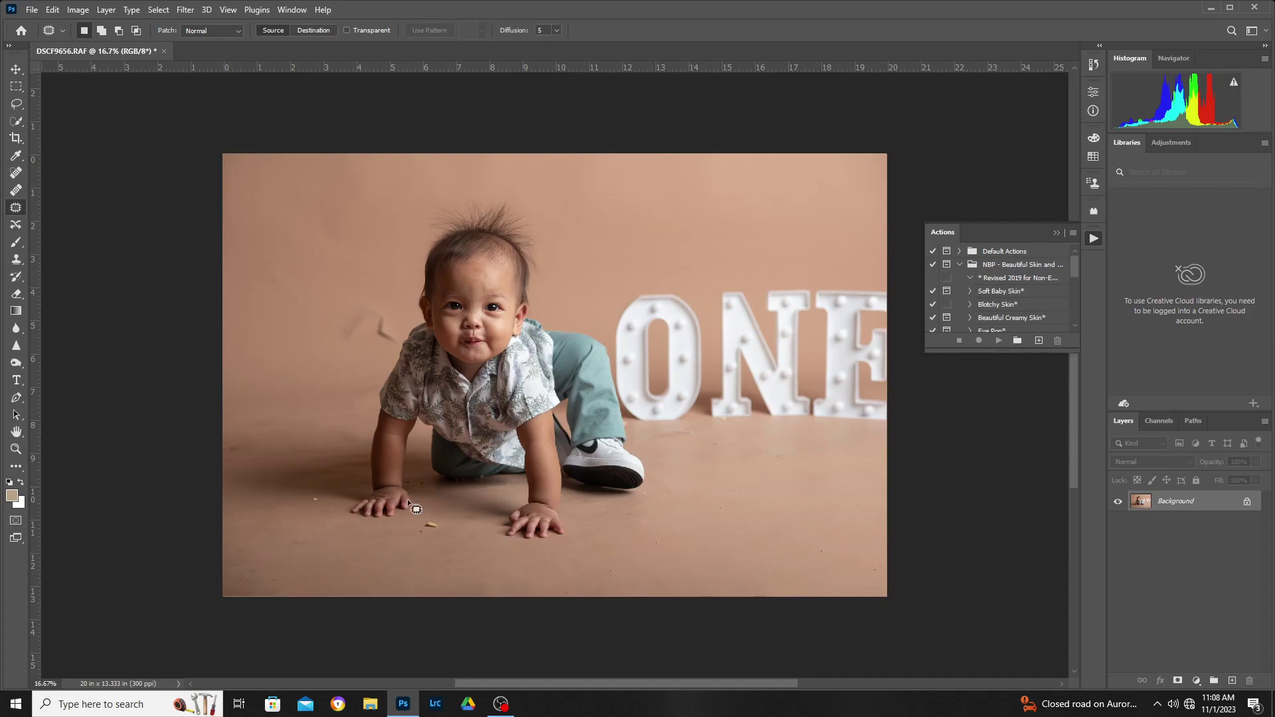
mouse_move(436, 518)
mouse_down()
mouse_move(431, 531)
mouse_move(456, 547)
mouse_up()
Patch floor spots near the baby's hand and the backdrop crease beside the face.
mouse_move(307, 499)
mouse_down()
mouse_move(318, 510)
mouse_move(286, 521)
mouse_move(317, 550)
mouse_move(236, 561)
mouse_move(247, 598)
mouse_move(284, 541)
mouse_up()
mouse_move(251, 442)
mouse_down()
mouse_move(252, 480)
mouse_move(226, 473)
mouse_move(286, 473)
mouse_move(242, 493)
mouse_move(284, 470)
mouse_up()
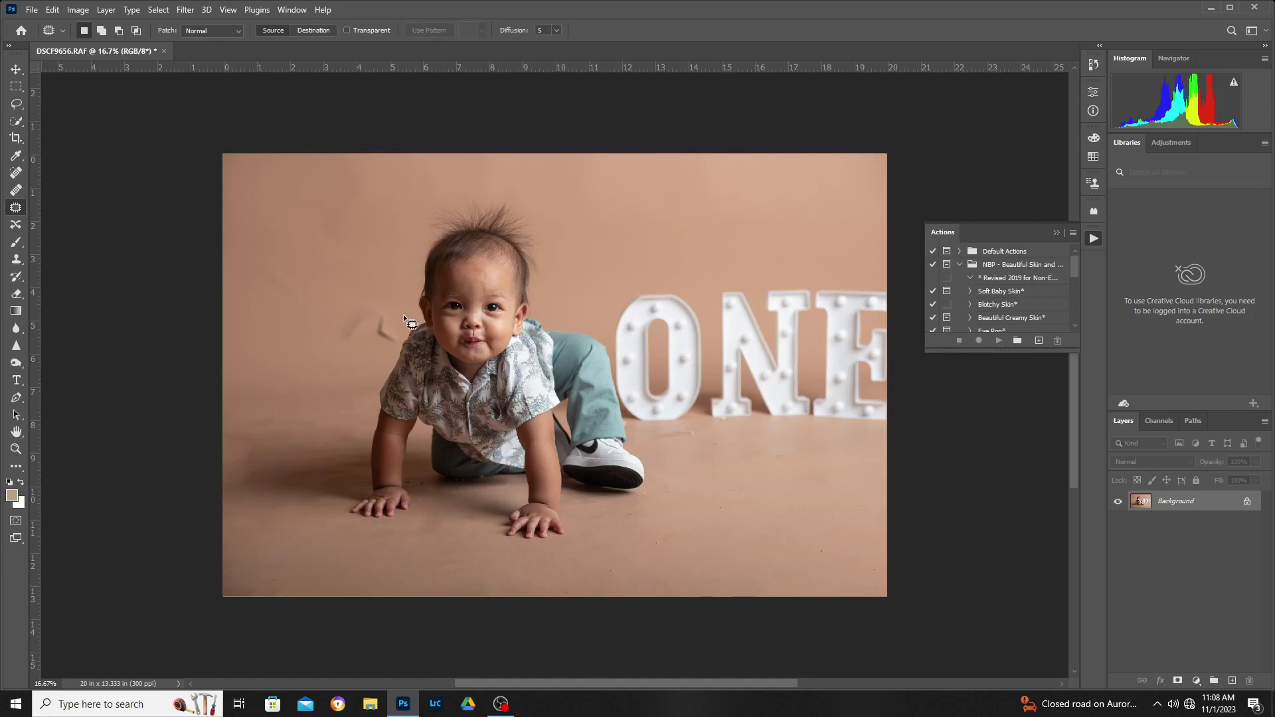
drag(400, 319, 334, 347)
mouse_move(336, 300)
mouse_down()
mouse_move(392, 304)
mouse_move(323, 266)
mouse_up()
click(323, 266)
Patch the floor below the letters and near the shoe, dismissing the warning.
mouse_move(702, 433)
mouse_down()
mouse_move(688, 458)
mouse_move(688, 438)
mouse_move(723, 456)
mouse_move(705, 473)
mouse_up()
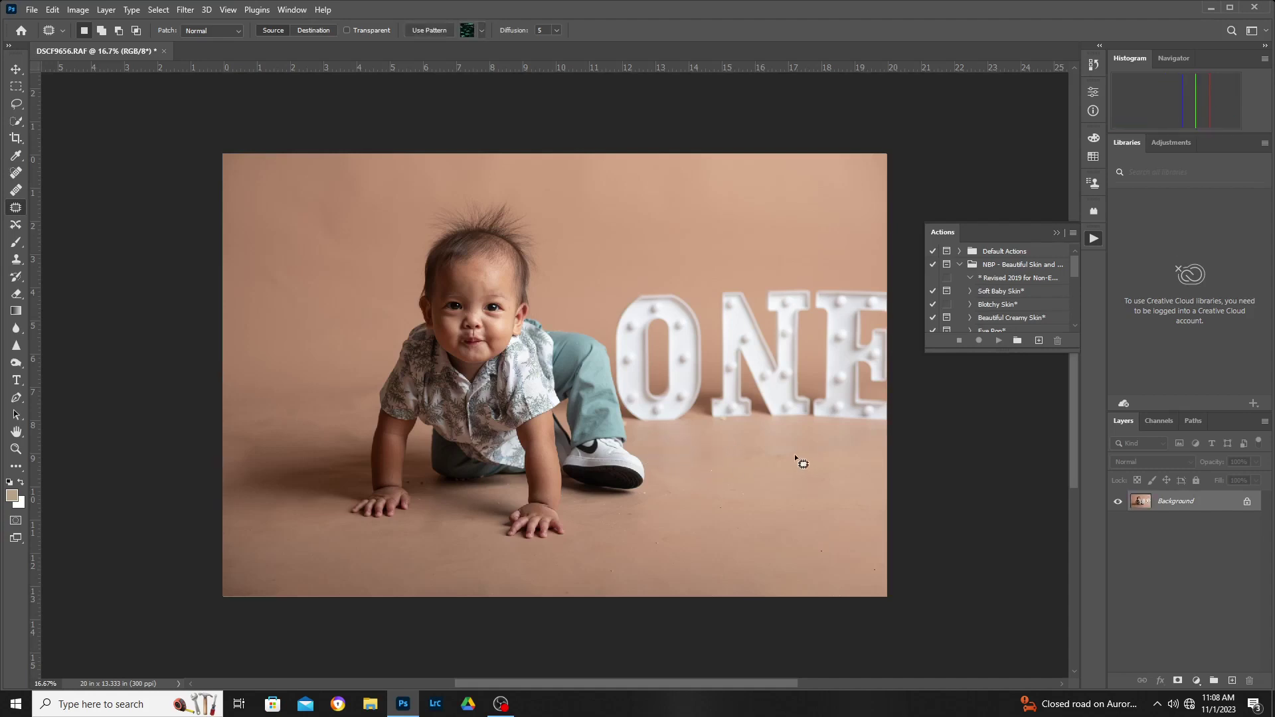
drag(800, 461, 787, 495)
key(ctrl+d)
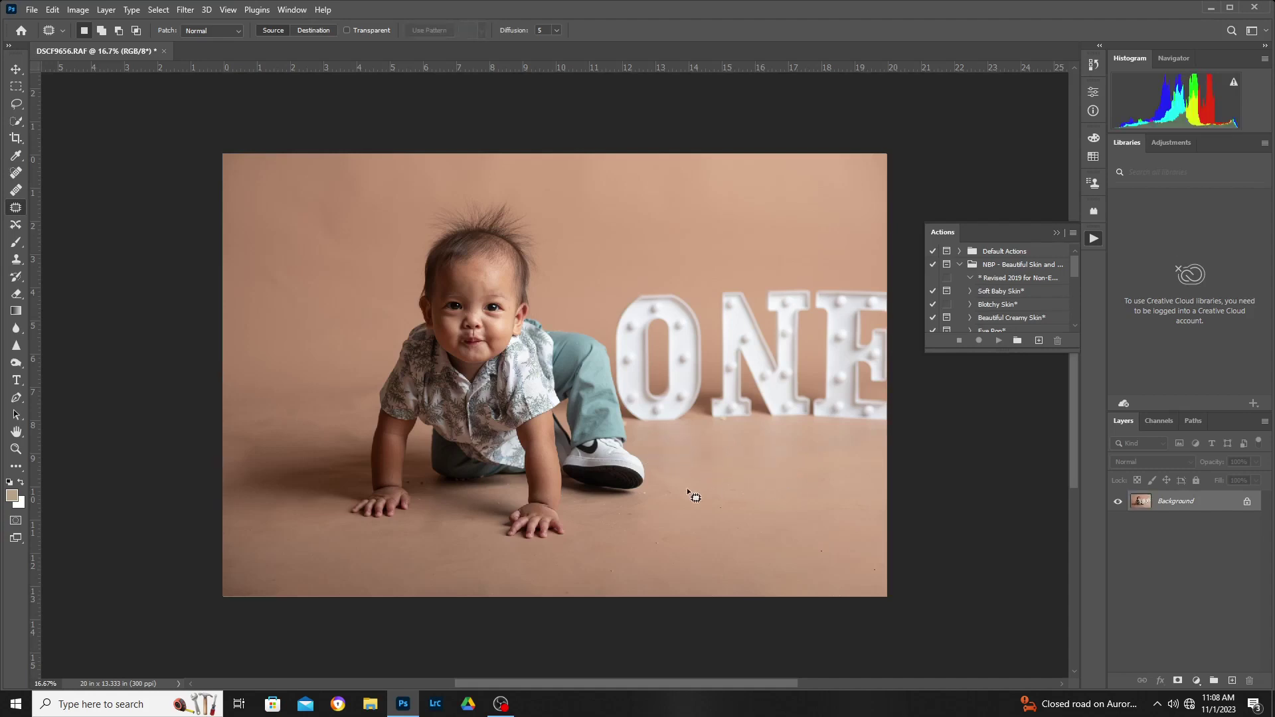
drag(645, 506, 694, 465)
key(ctrl+d)
mouse_move(640, 512)
mouse_down()
mouse_move(669, 535)
mouse_move(631, 540)
mouse_up()
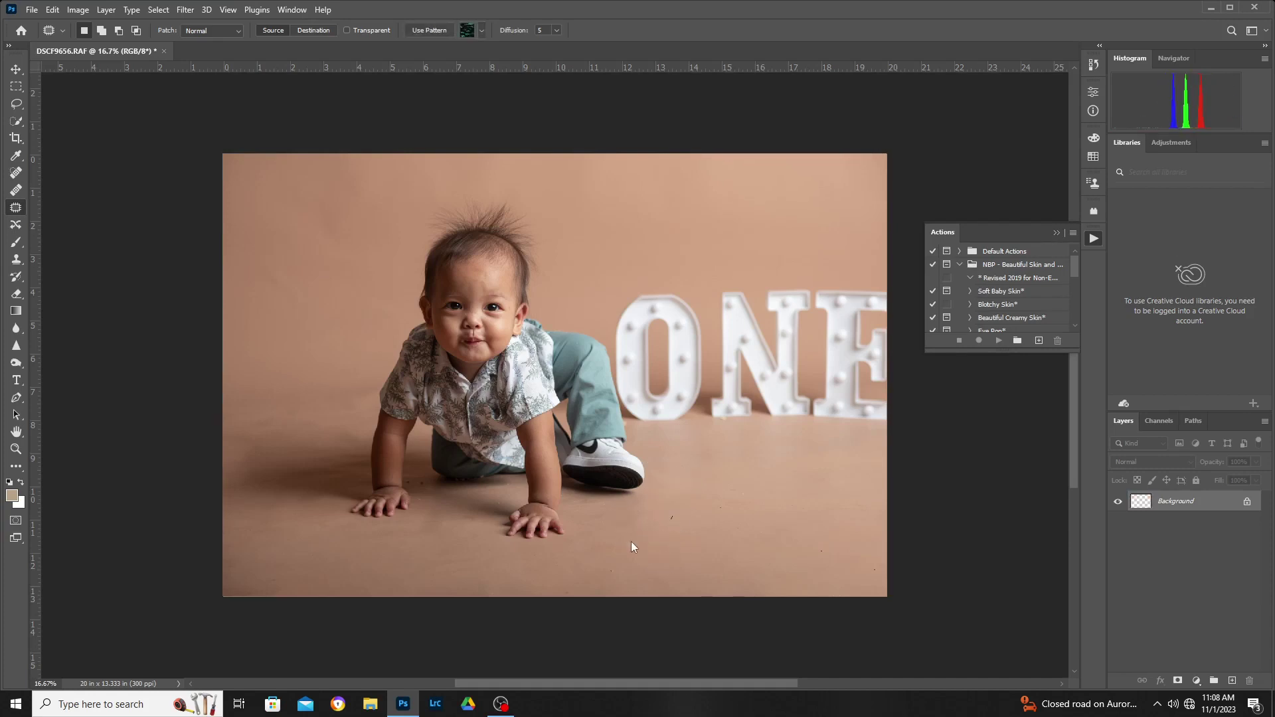
click(595, 265)
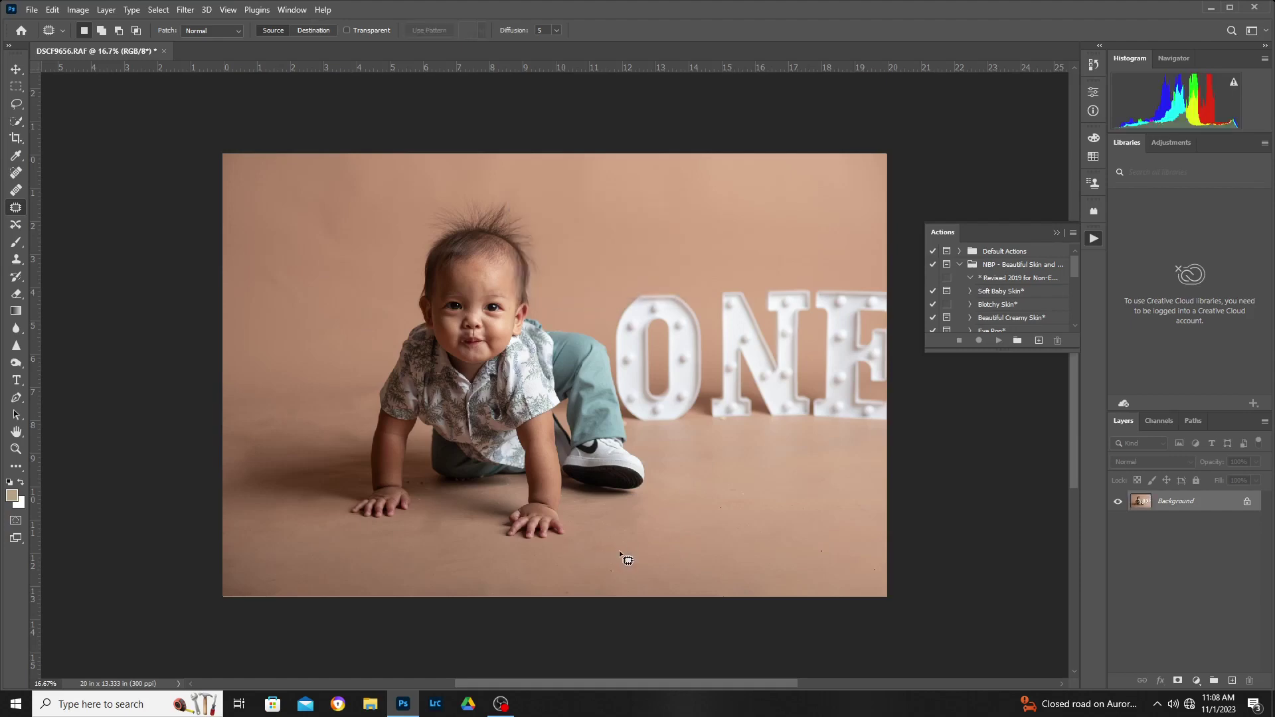
Patch one more floor speck, then zoom in on the floor between the baby's hands.
drag(621, 558, 614, 572)
key(ctrl+d)
key(z)
click(413, 489)
click(413, 489)
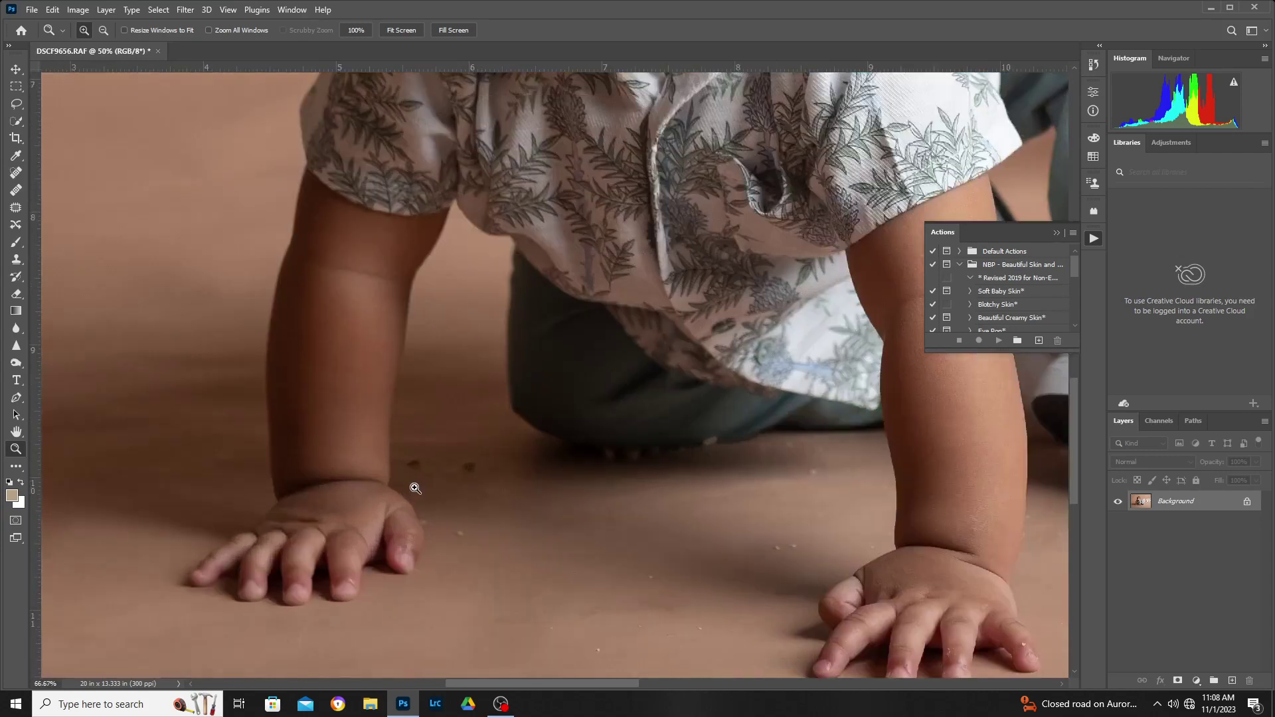
Patch the dark specks between the hands and near the right arm, then fit to screen.
key(j)
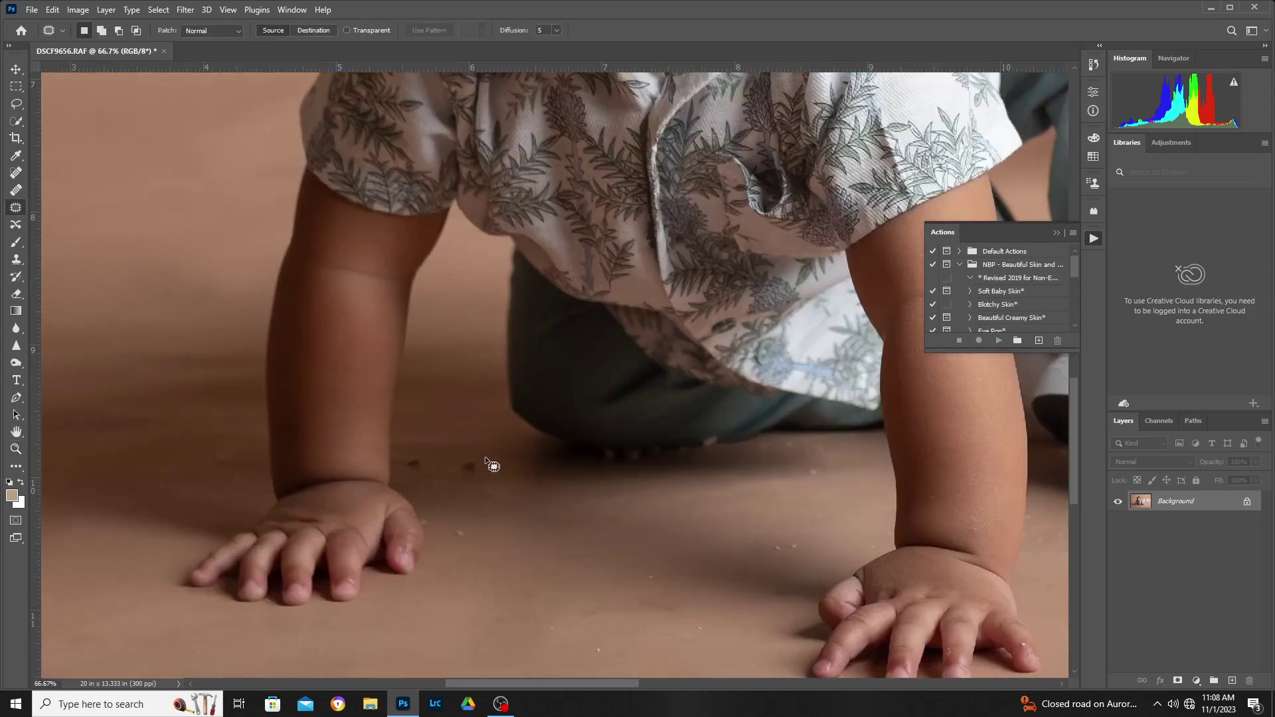
mouse_move(472, 455)
mouse_down()
mouse_move(474, 473)
mouse_move(446, 446)
mouse_move(426, 455)
mouse_up()
key(ctrl+d)
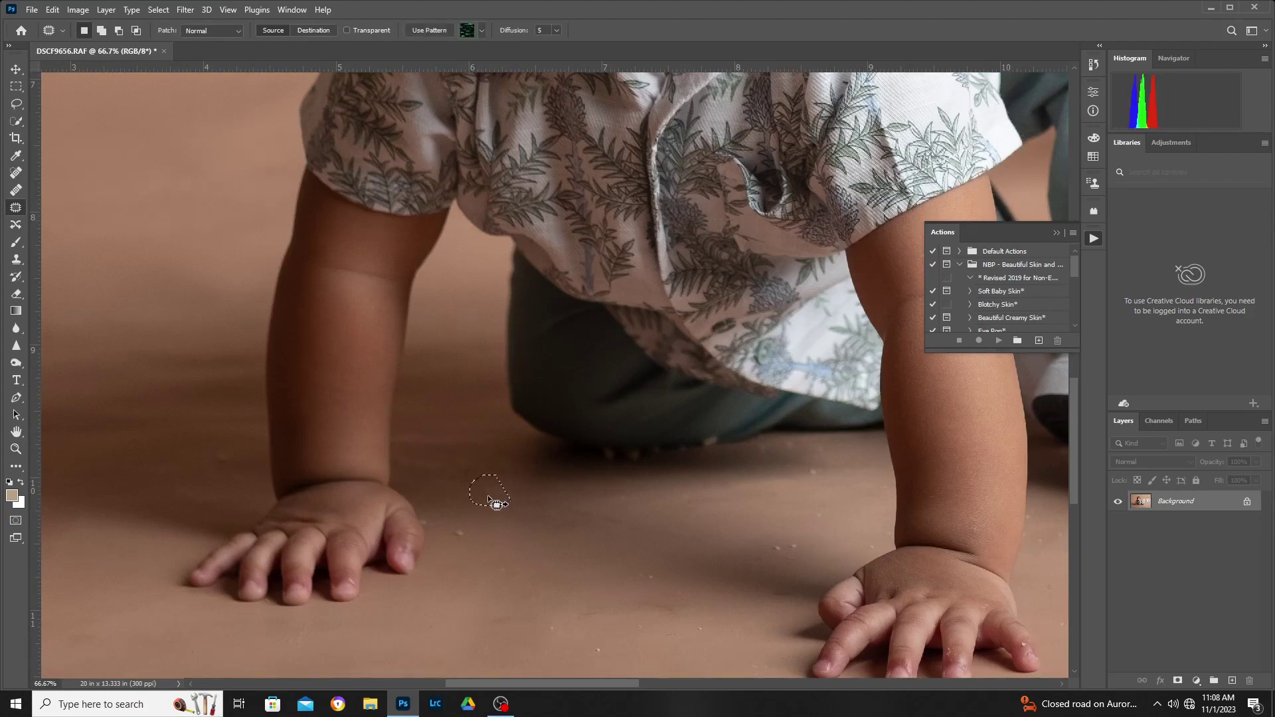
mouse_move(454, 523)
mouse_down()
mouse_move(454, 544)
mouse_move(470, 527)
mouse_up()
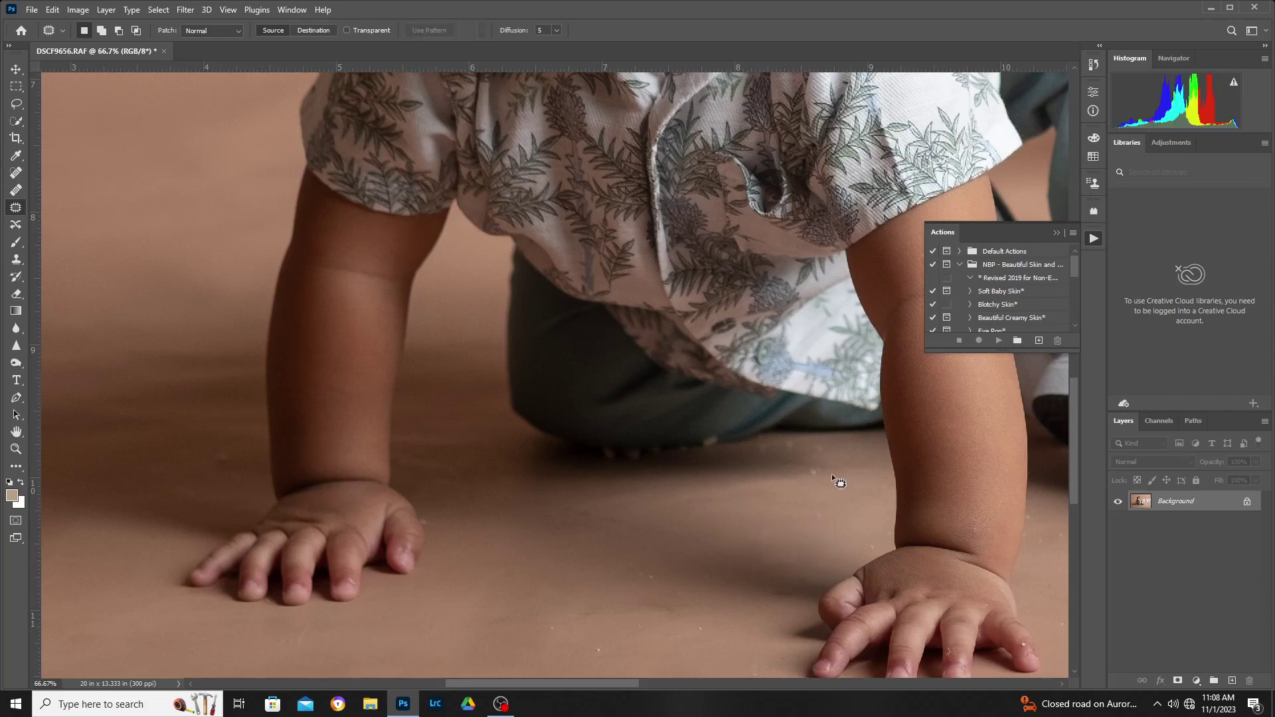
mouse_move(806, 467)
mouse_down()
mouse_move(784, 488)
mouse_move(831, 491)
mouse_move(815, 515)
mouse_up()
key(ctrl+d)
key(z)
right_click(608, 554)
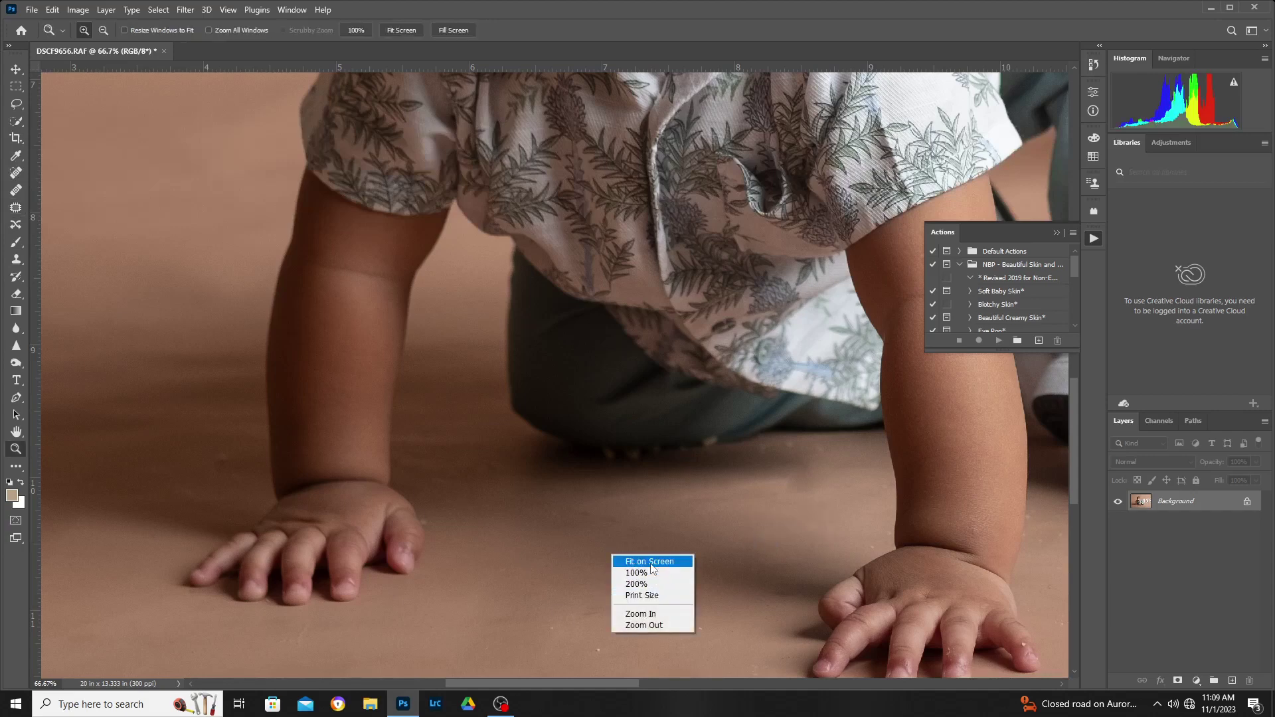
click(645, 563)
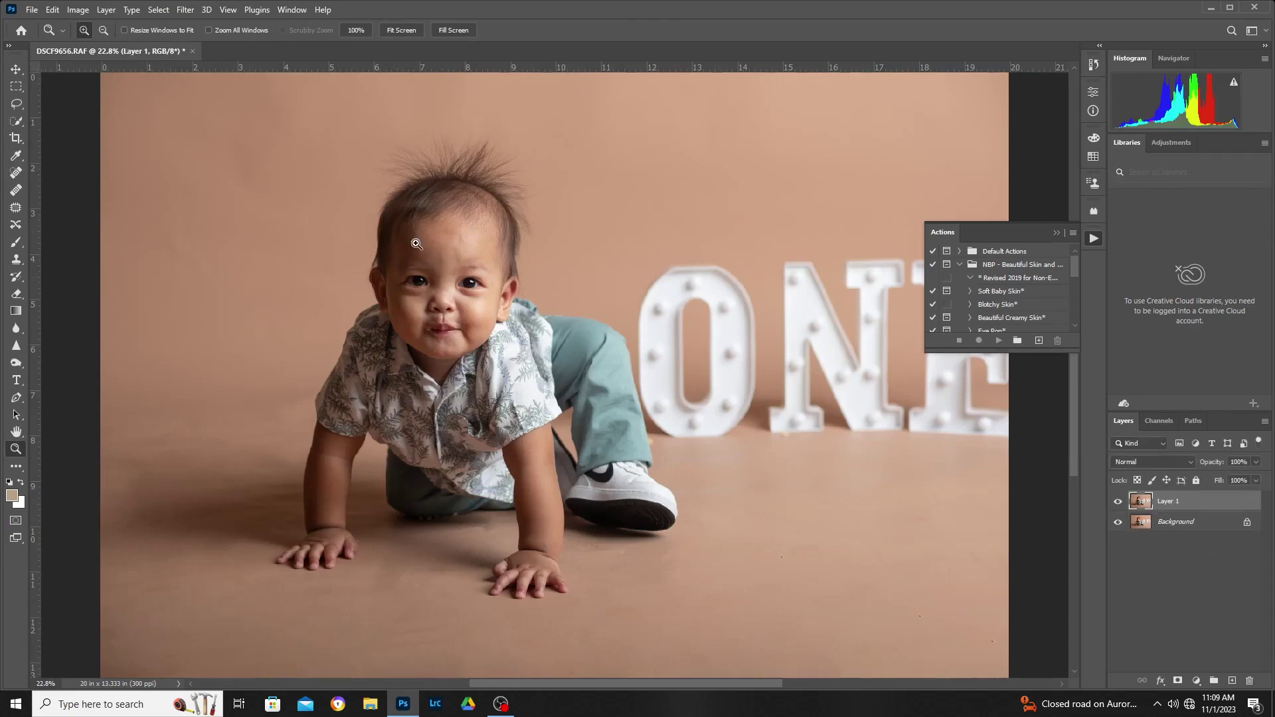
Zoom in to about 66.7% on the baby's face.
click(420, 283)
click(425, 283)
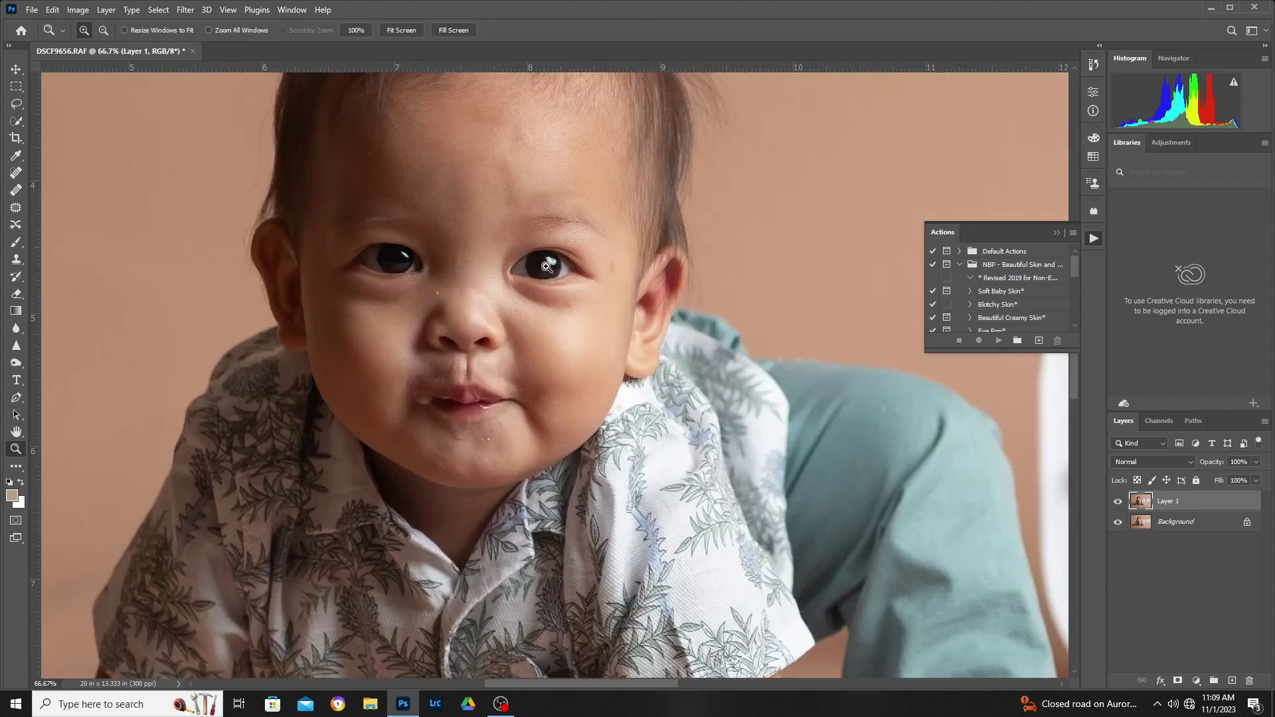
scroll(571, 285, up, 3)
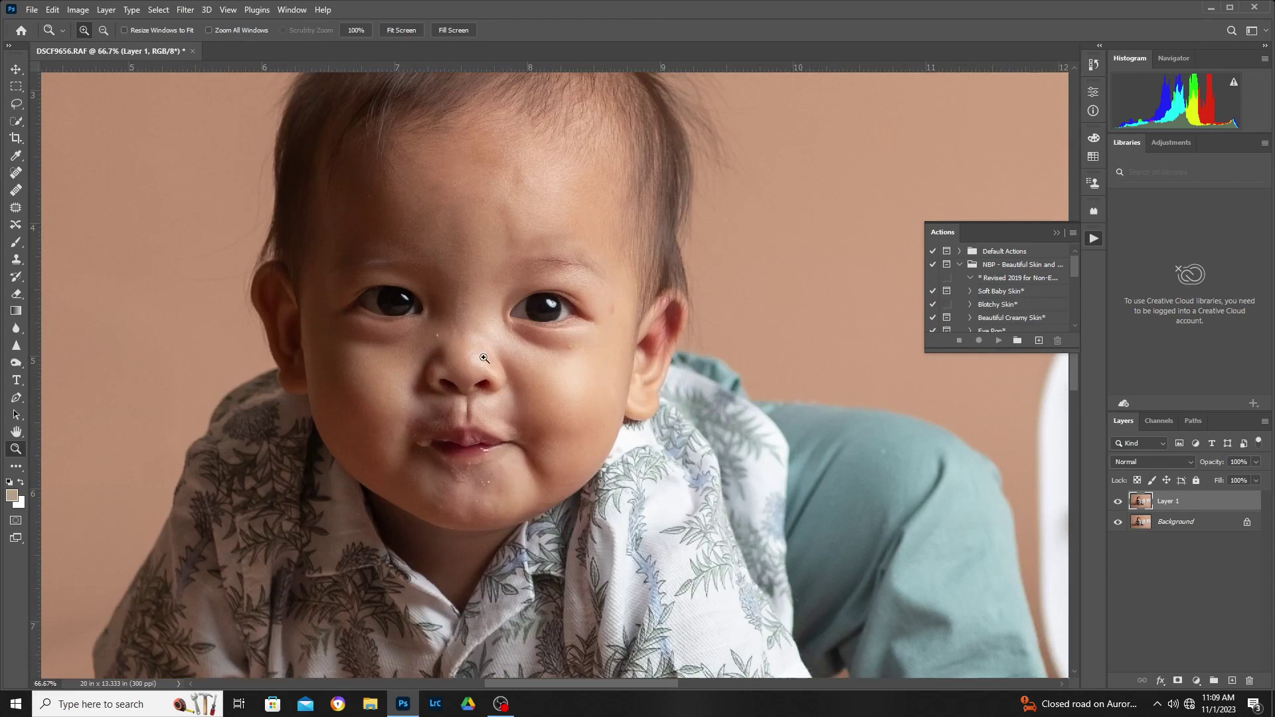
Fit the photo on screen, merge the layers into Background and duplicate it as Layer 1.
right_click(486, 334)
click(519, 340)
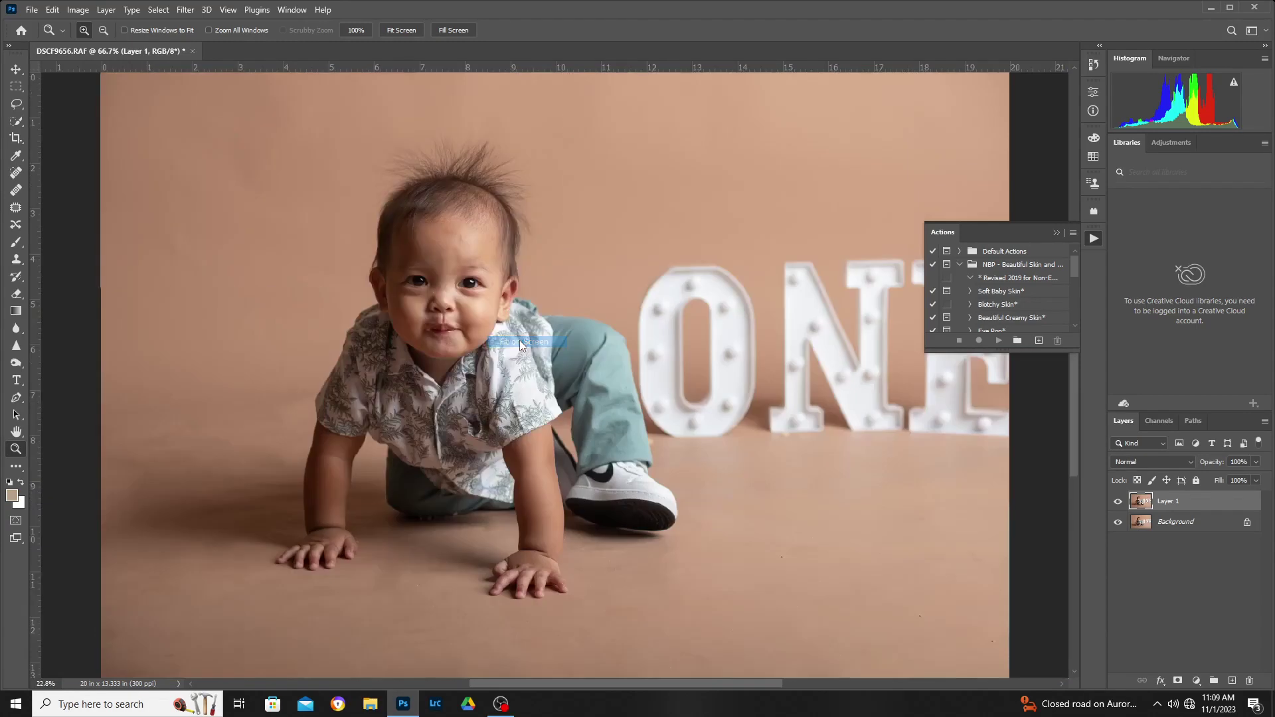
right_click(1179, 526)
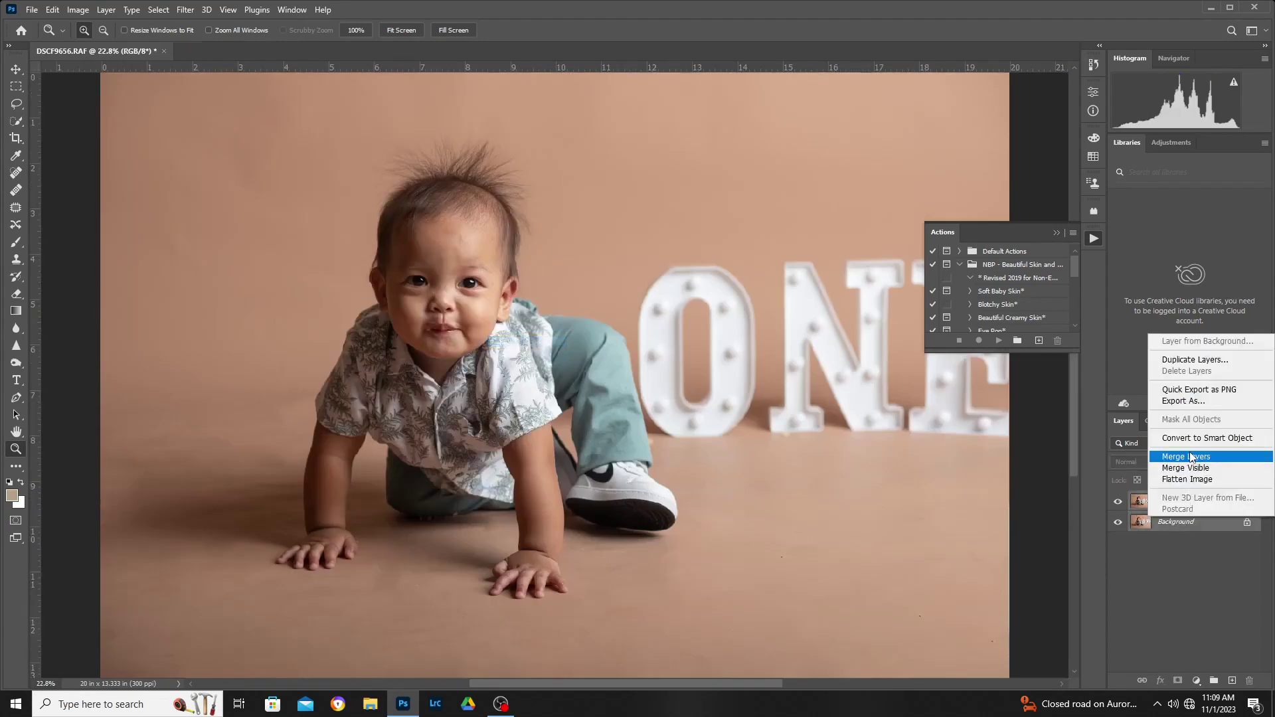
click(1183, 465)
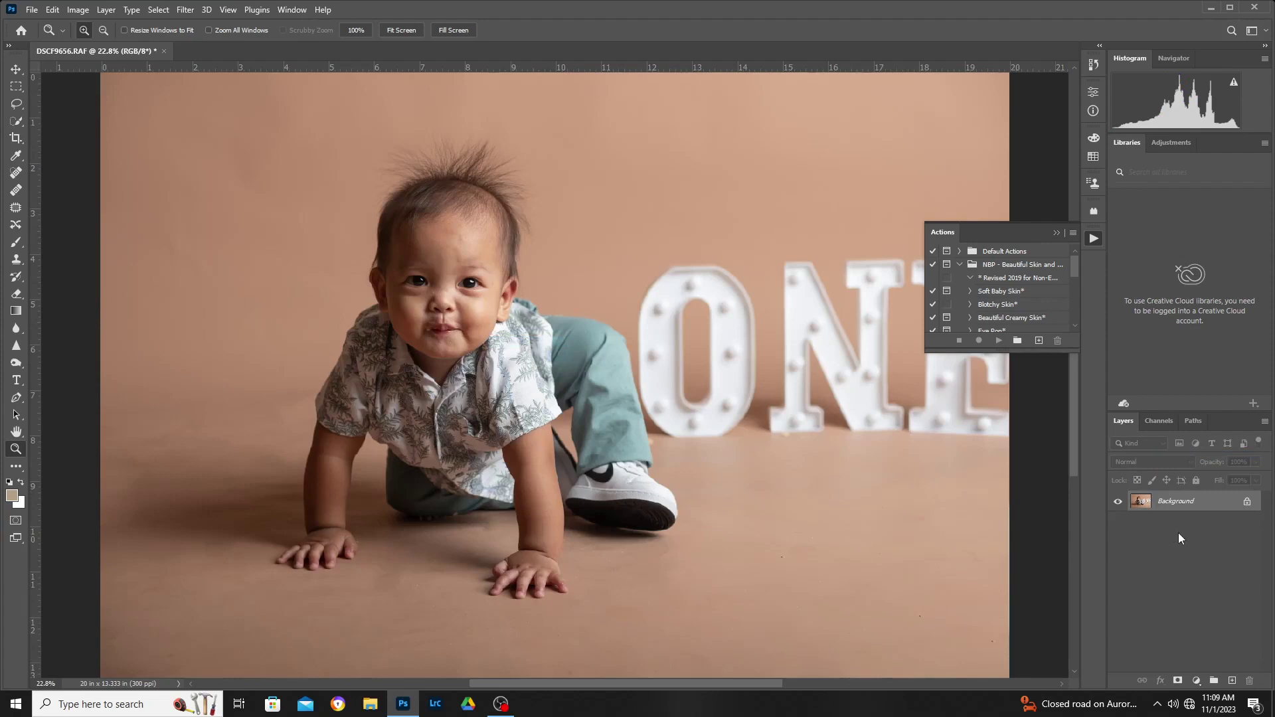
key(ctrl+j)
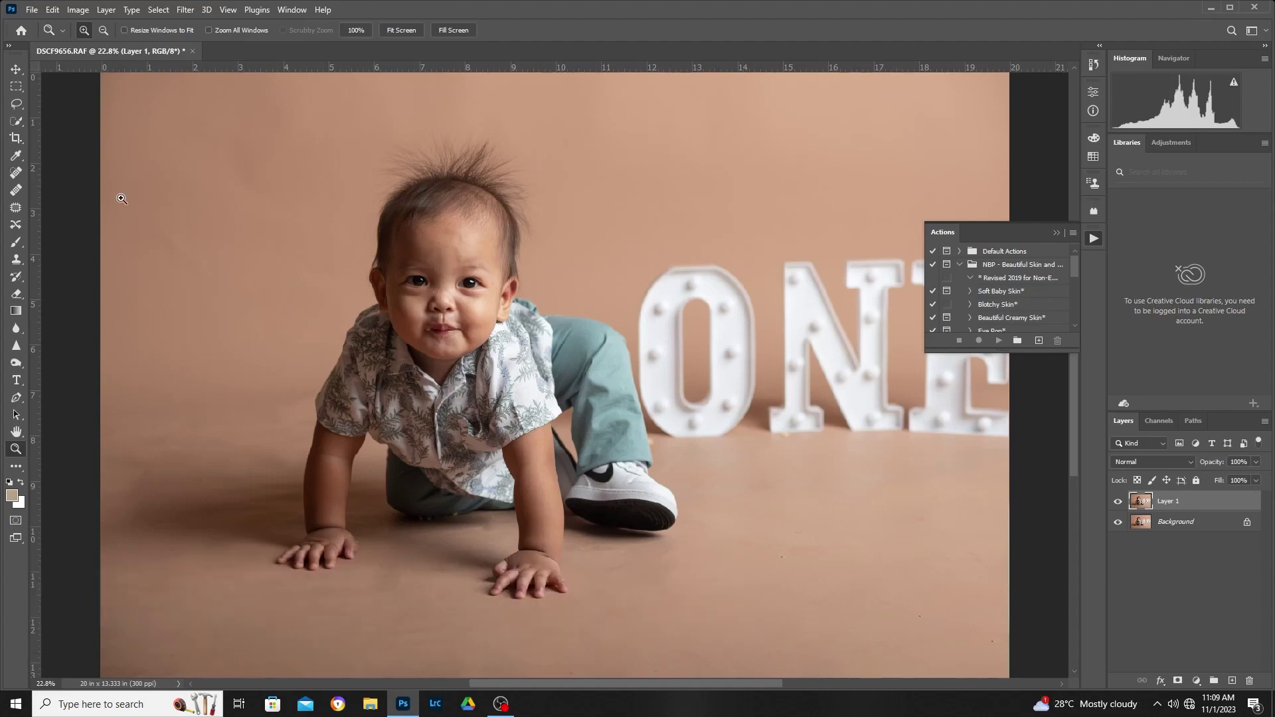
Select the baby via Select Subject, add the teal pants and shoe, and copy to Layer 2.
click(158, 12)
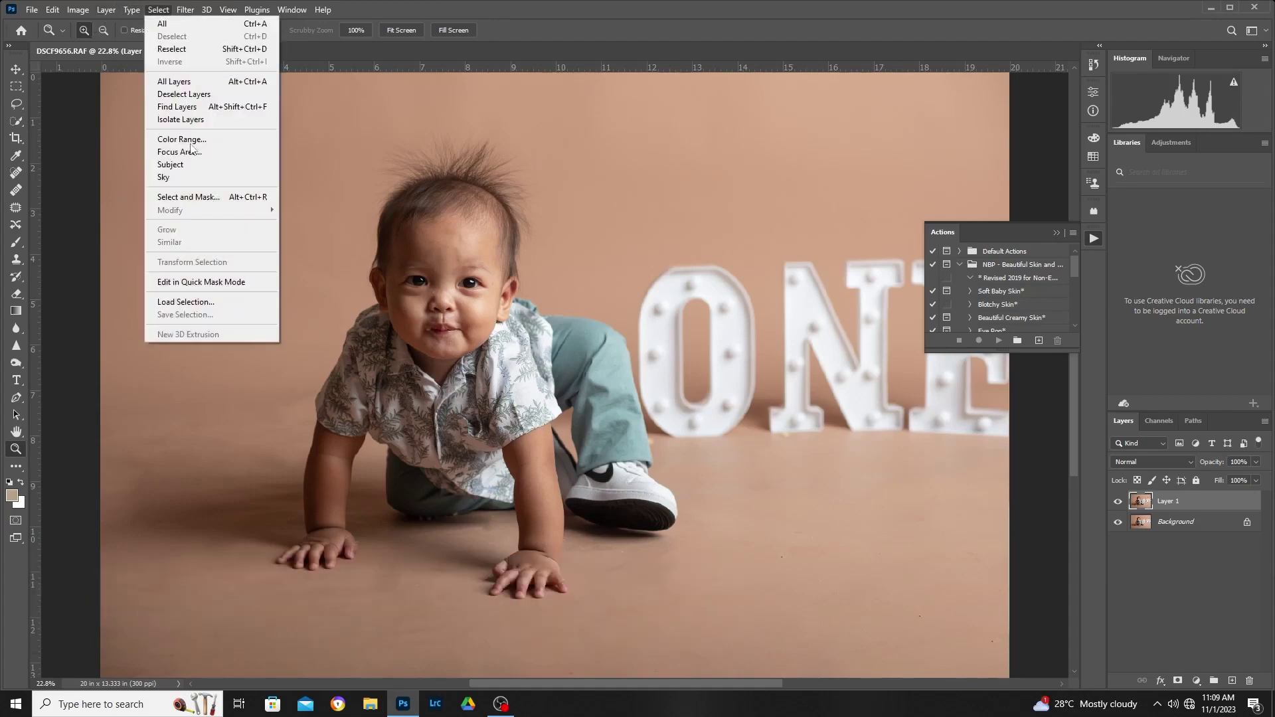
click(198, 164)
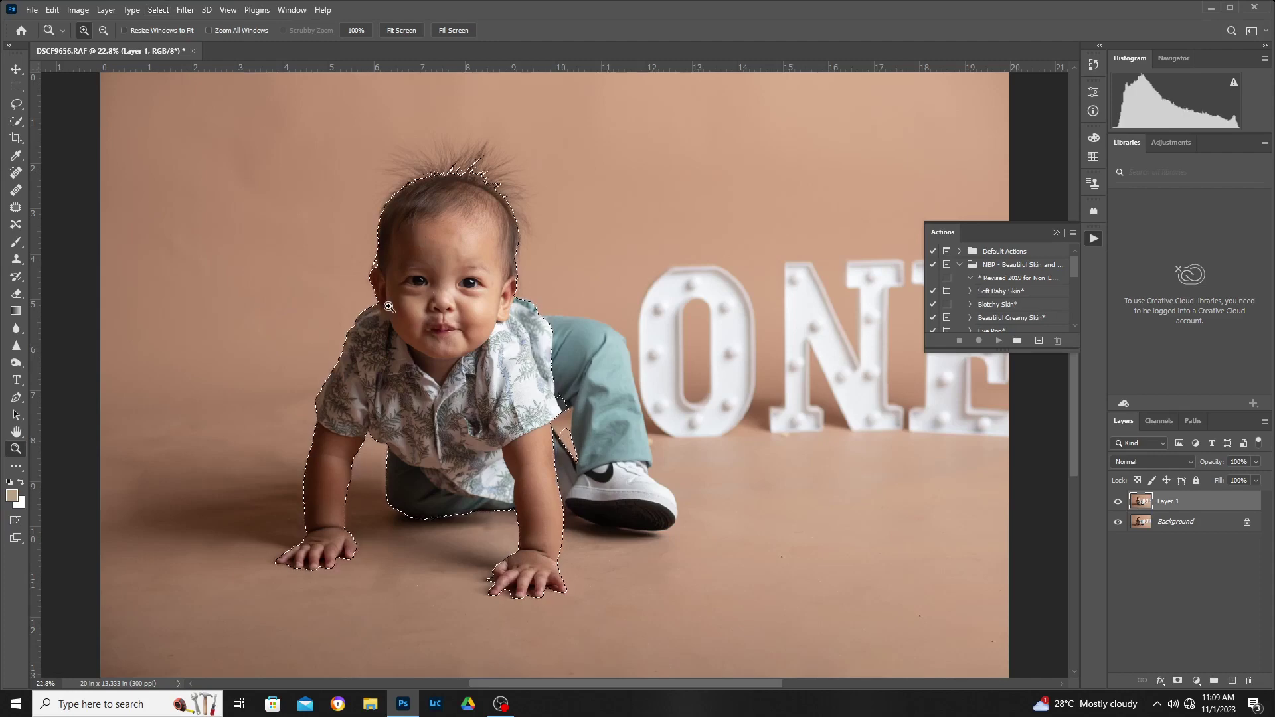
click(19, 125)
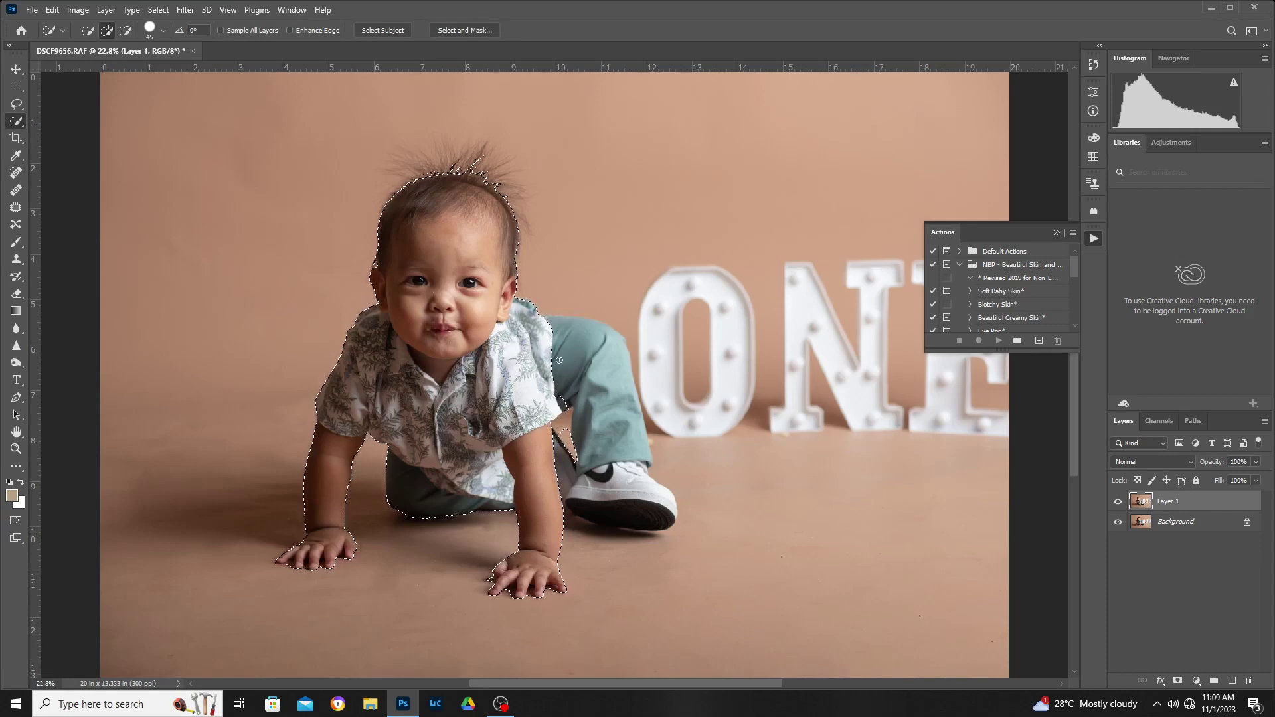
drag(532, 349, 575, 339)
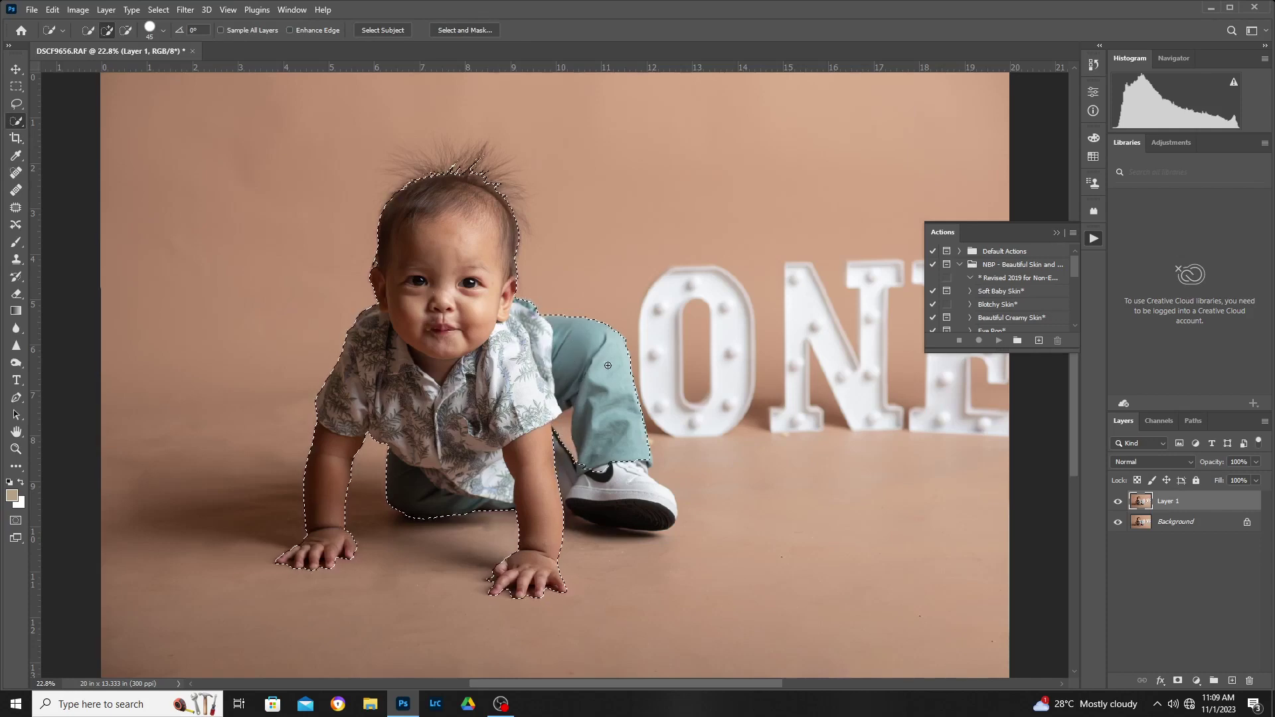
drag(632, 496, 635, 509)
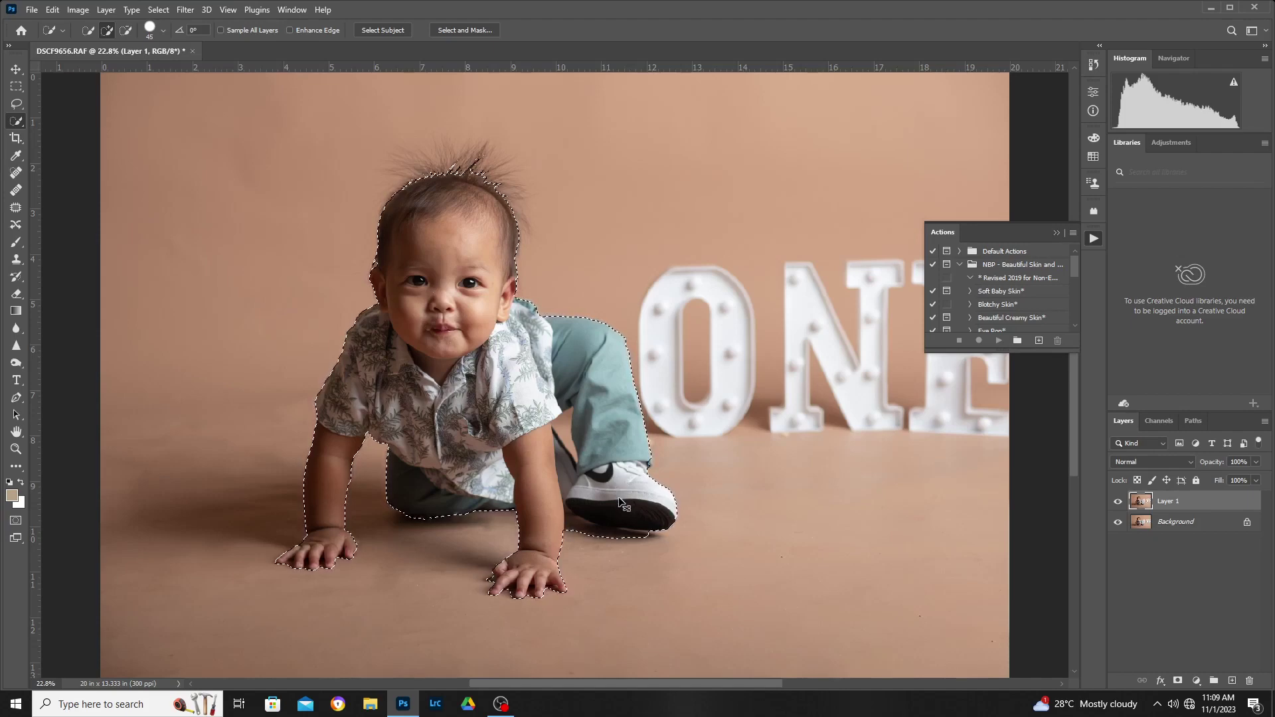
key(ctrl+j)
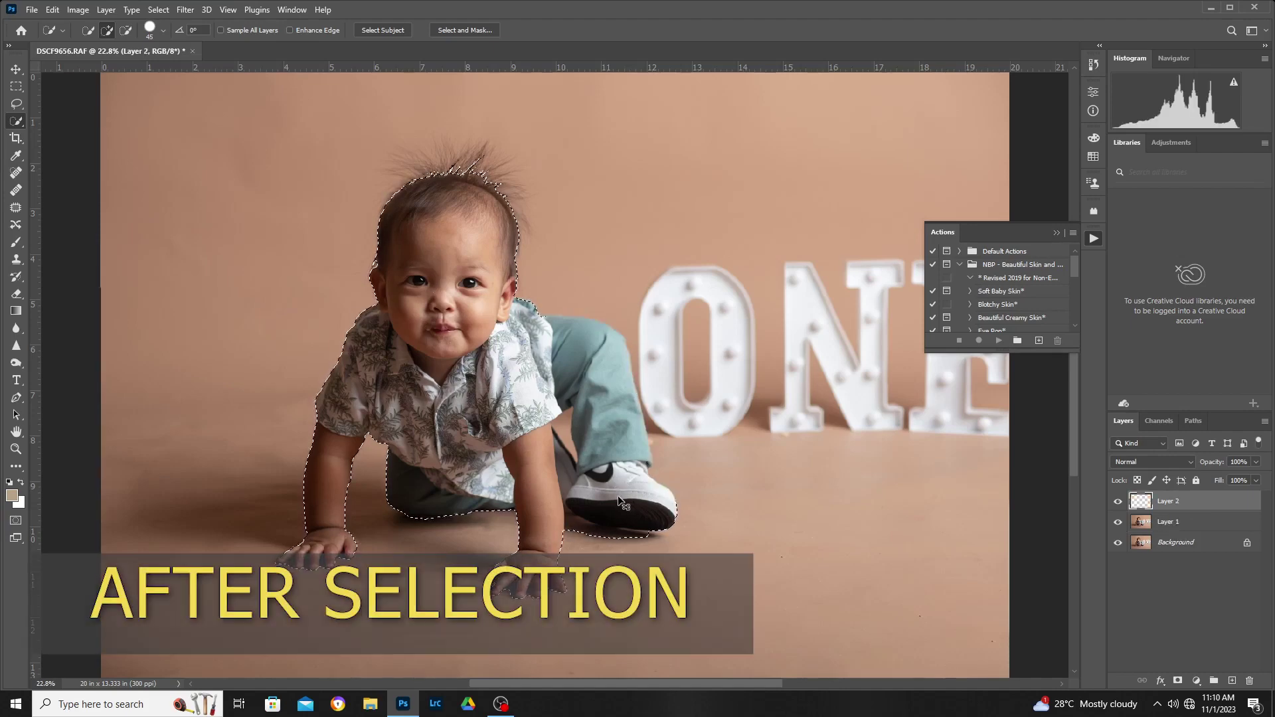
Set up a 30% opacity, 15% flow brush on Layer 1 sampling the backdrop's brown.
click(1199, 526)
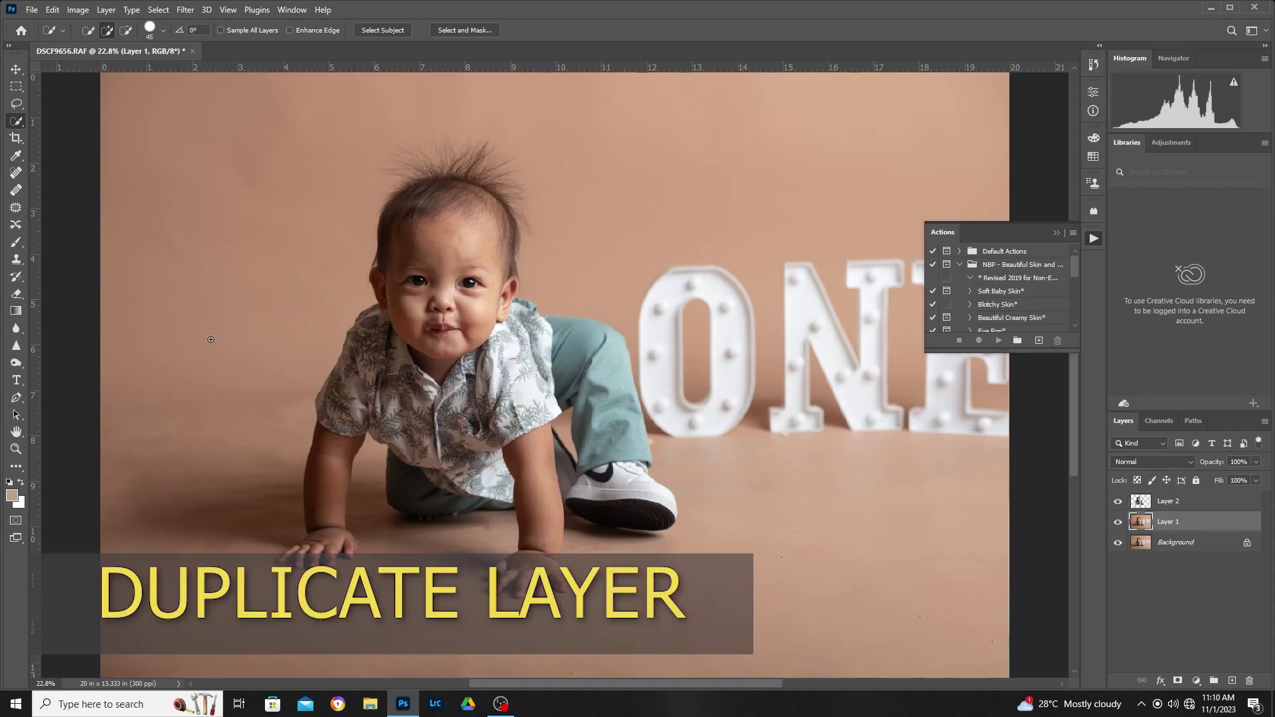
key(b)
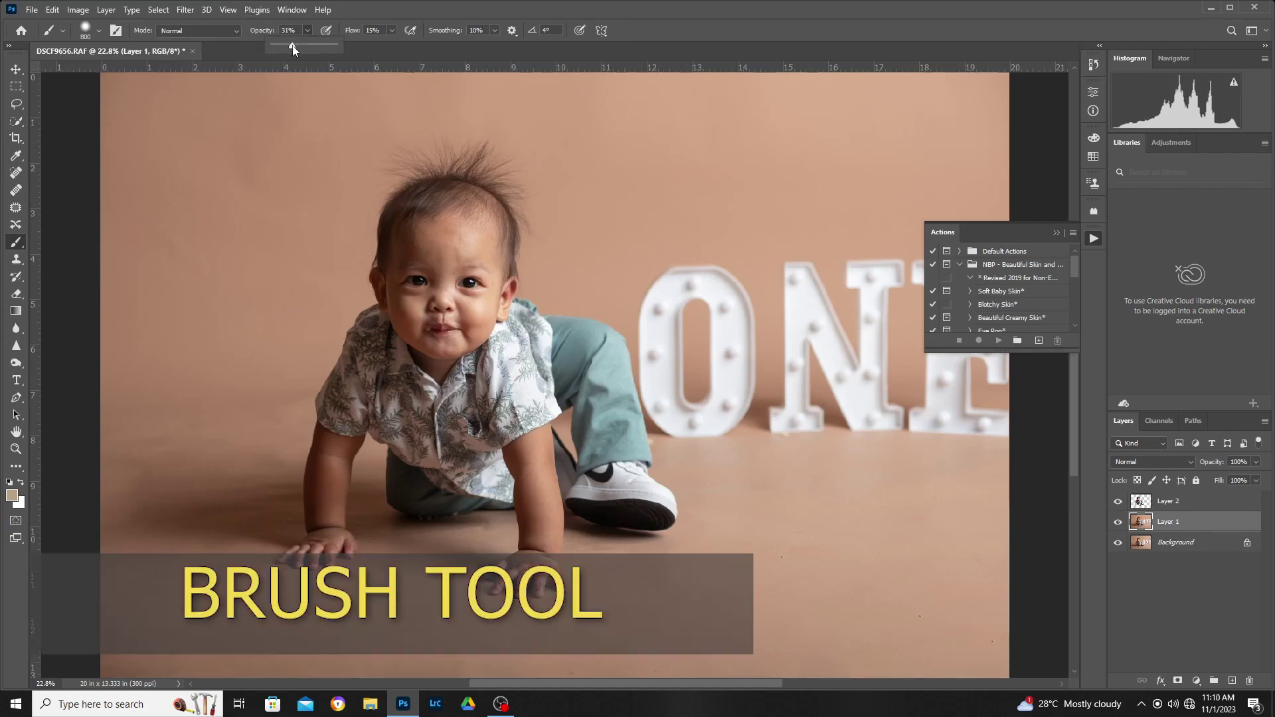
click(293, 45)
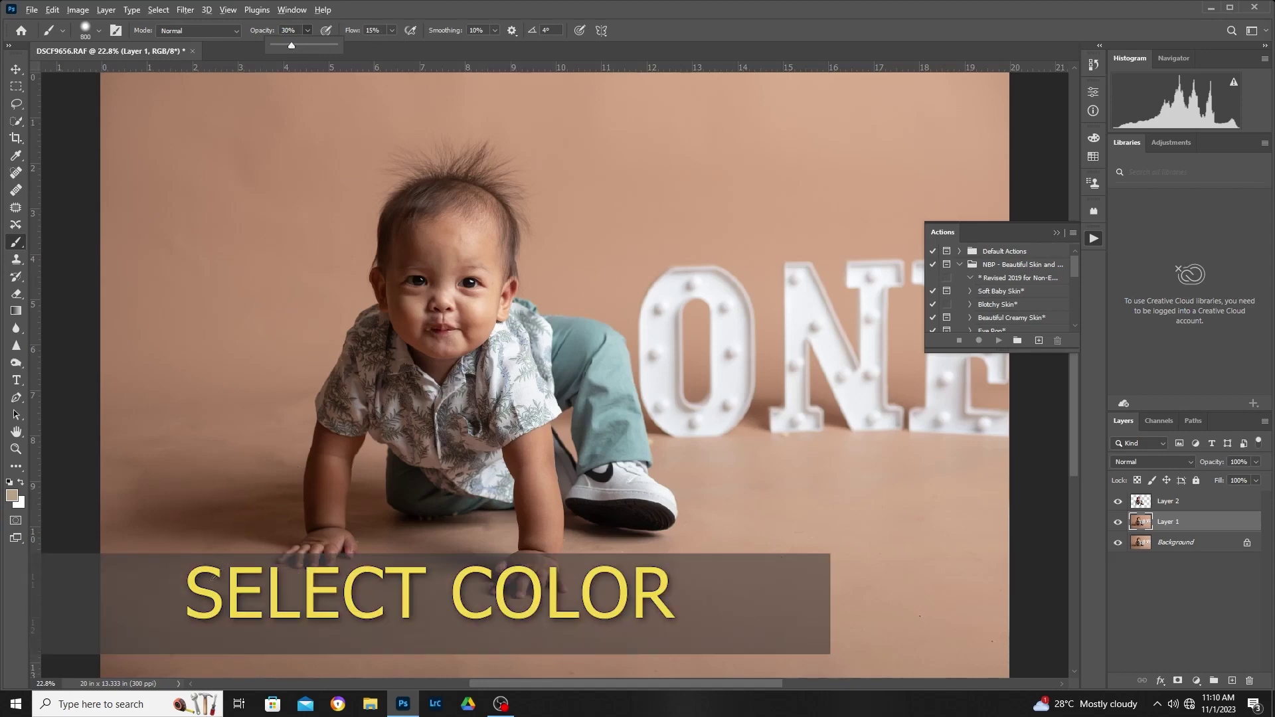
alt+click(211, 579)
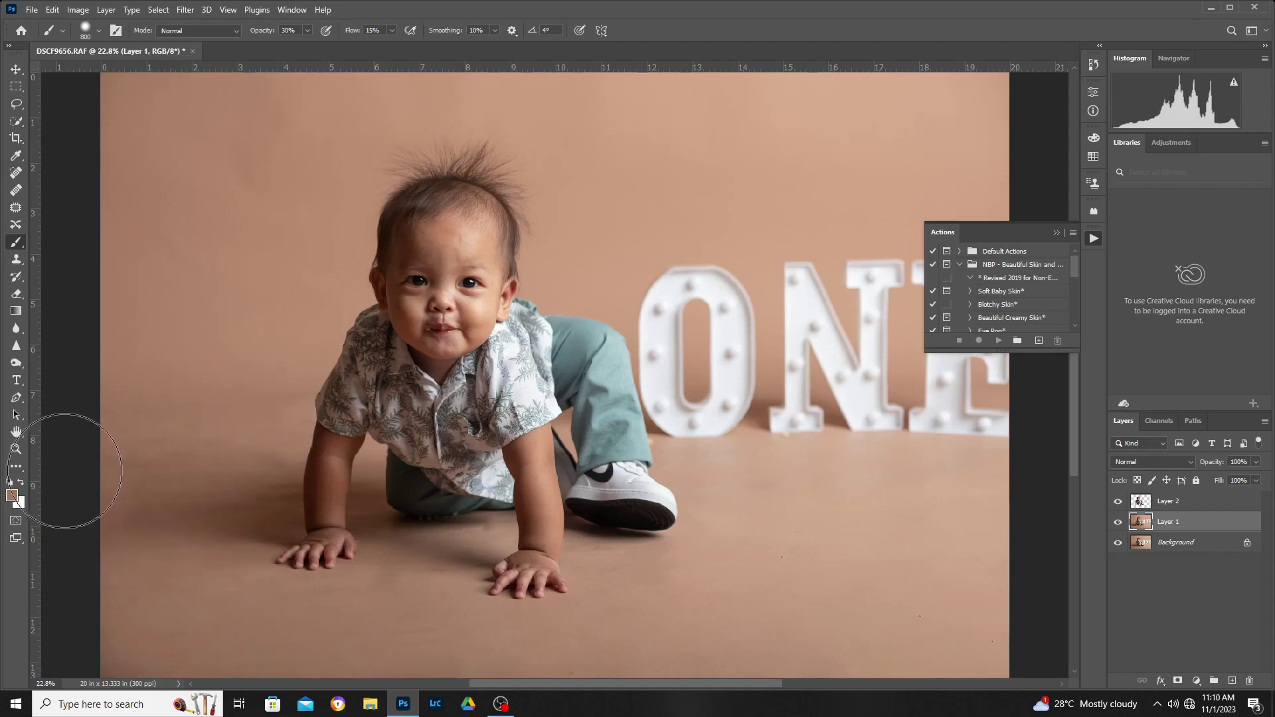
Shrink the brush to 500 px and softly paint brown over the floor beside the hands.
key(bracketleft)
key(bracketleft)
key(bracketleft)
drag(252, 398, 279, 405)
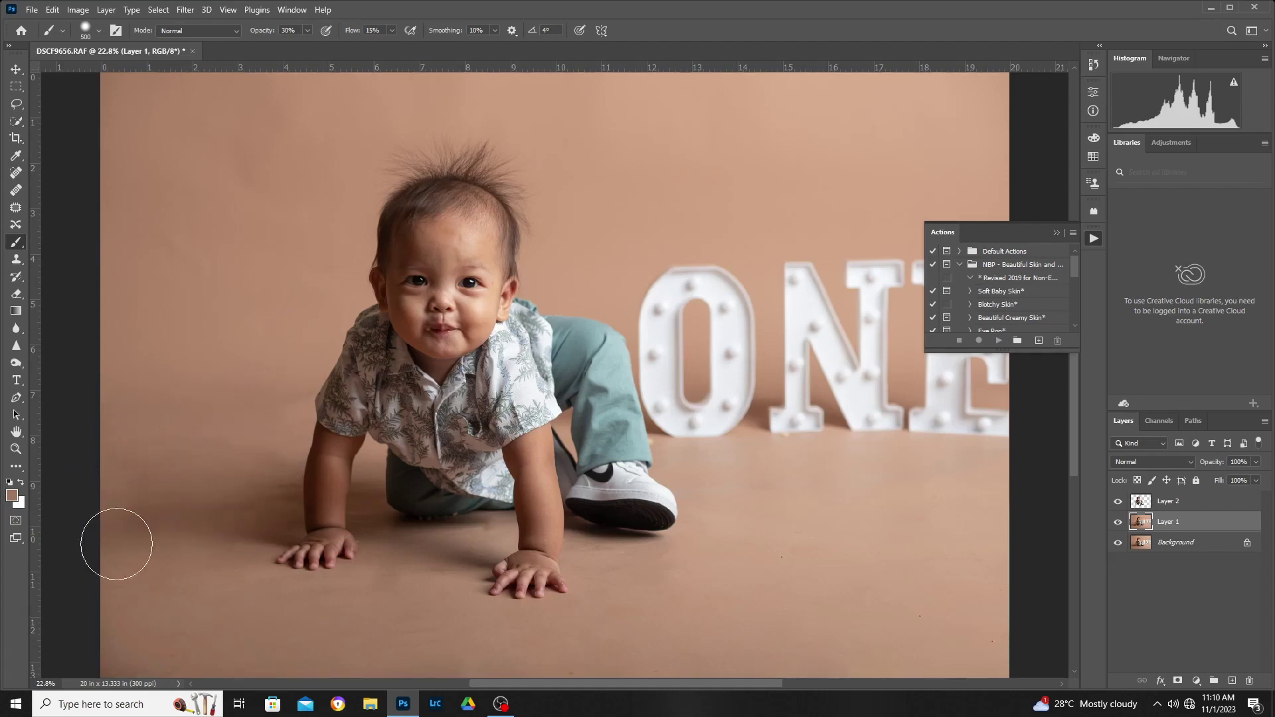
mouse_move(255, 528)
mouse_down()
mouse_move(99, 536)
mouse_move(256, 527)
mouse_move(155, 531)
mouse_move(294, 495)
mouse_move(265, 526)
mouse_move(293, 521)
mouse_move(290, 506)
mouse_move(265, 507)
mouse_move(262, 527)
mouse_move(77, 532)
mouse_move(256, 489)
mouse_move(170, 509)
mouse_move(251, 521)
mouse_move(166, 512)
mouse_move(227, 501)
mouse_move(202, 492)
mouse_move(166, 512)
mouse_move(185, 507)
mouse_move(251, 626)
mouse_move(192, 633)
mouse_move(262, 620)
mouse_move(199, 531)
mouse_move(248, 454)
mouse_move(118, 458)
mouse_move(212, 483)
mouse_move(271, 456)
mouse_move(162, 447)
mouse_move(321, 410)
mouse_move(238, 417)
mouse_move(320, 391)
mouse_move(318, 401)
mouse_move(117, 385)
mouse_move(180, 439)
mouse_move(68, 465)
mouse_move(499, 558)
mouse_move(366, 593)
mouse_up()
mouse_move(446, 572)
mouse_down()
mouse_move(416, 575)
mouse_move(475, 565)
mouse_move(455, 549)
mouse_move(393, 560)
mouse_move(484, 561)
mouse_move(428, 542)
mouse_up()
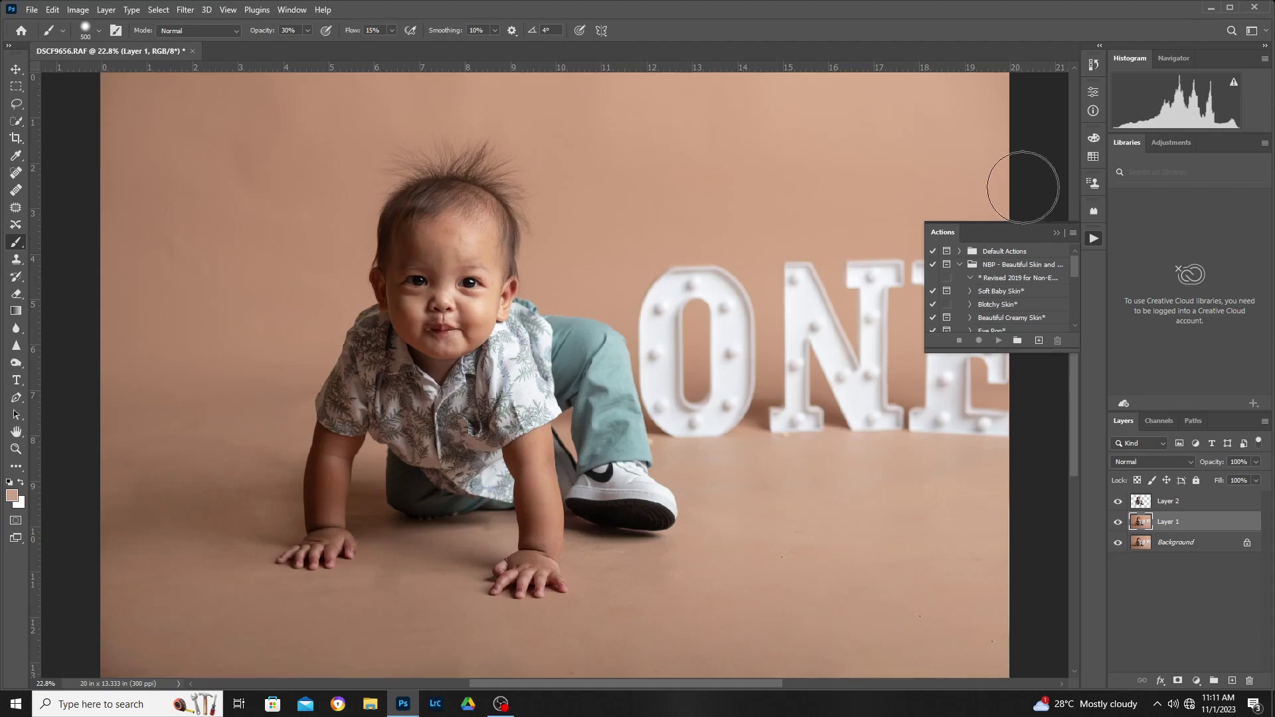
Paint out the sneaker's shadow on Layer 1 with a soft brush enlarged to 700 px.
click(1057, 232)
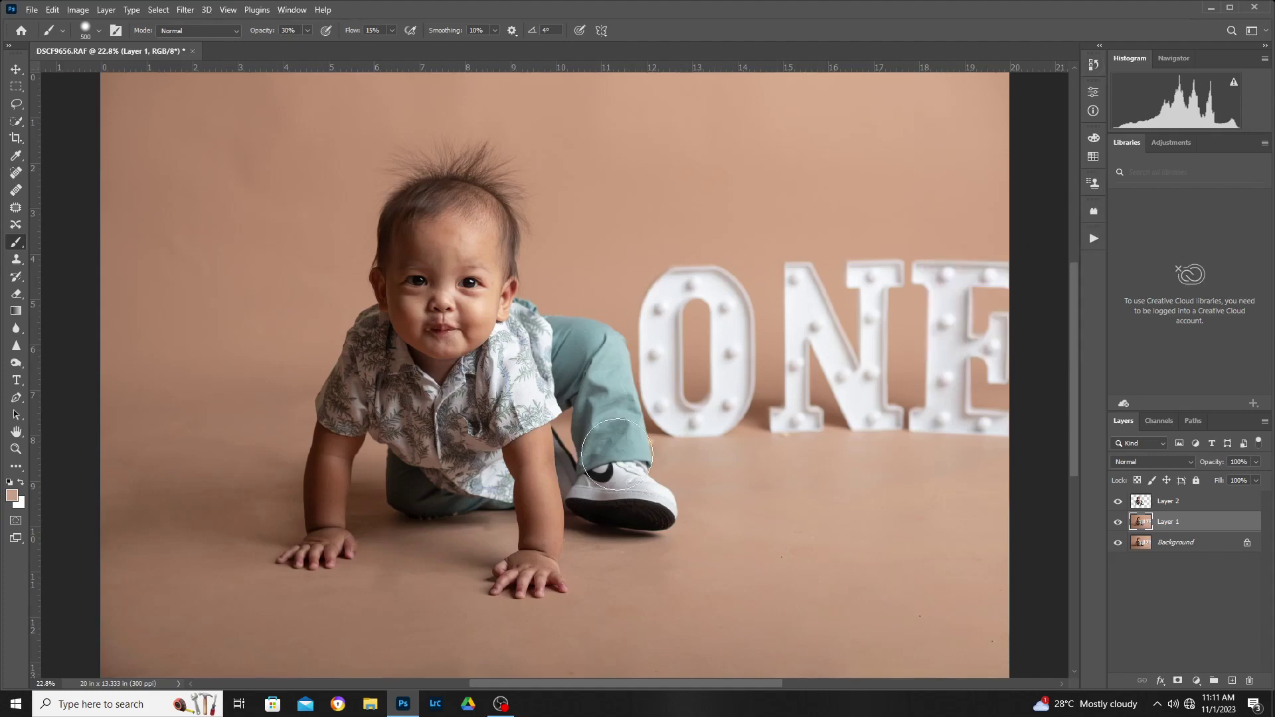
scroll(730, 585, down, 2)
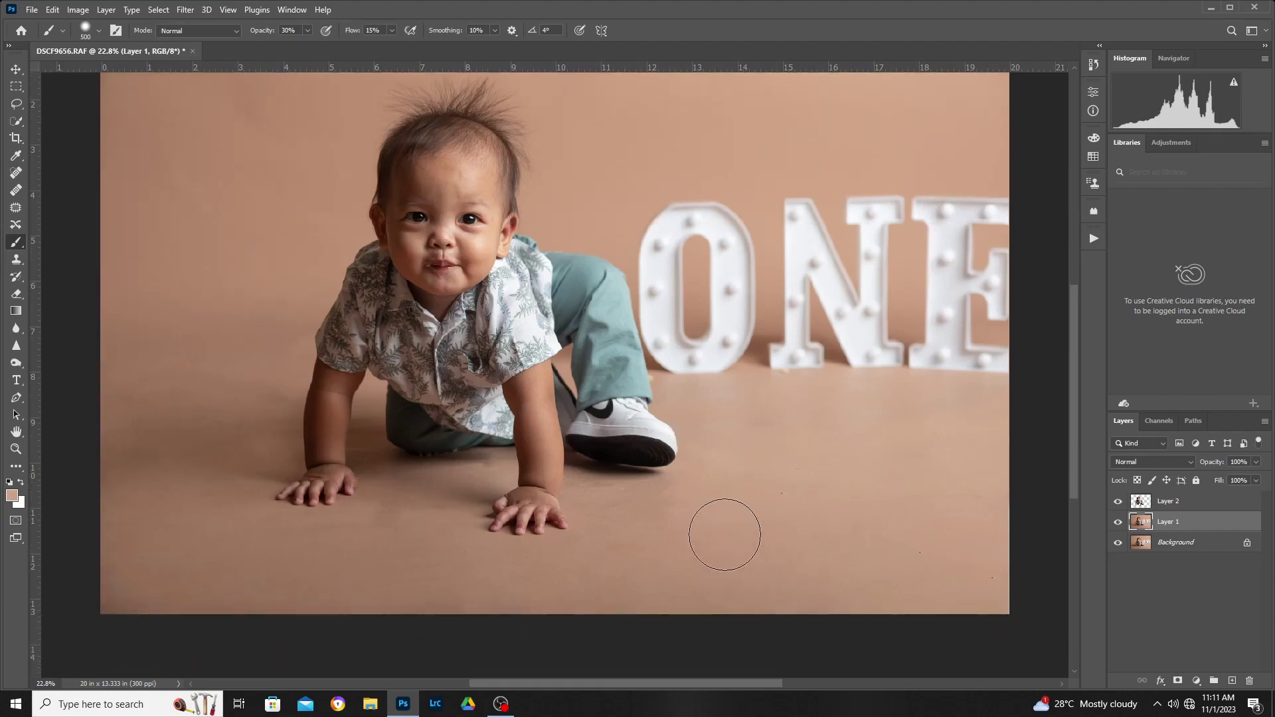
key(bracketright)
key(bracketright)
drag(691, 460, 642, 505)
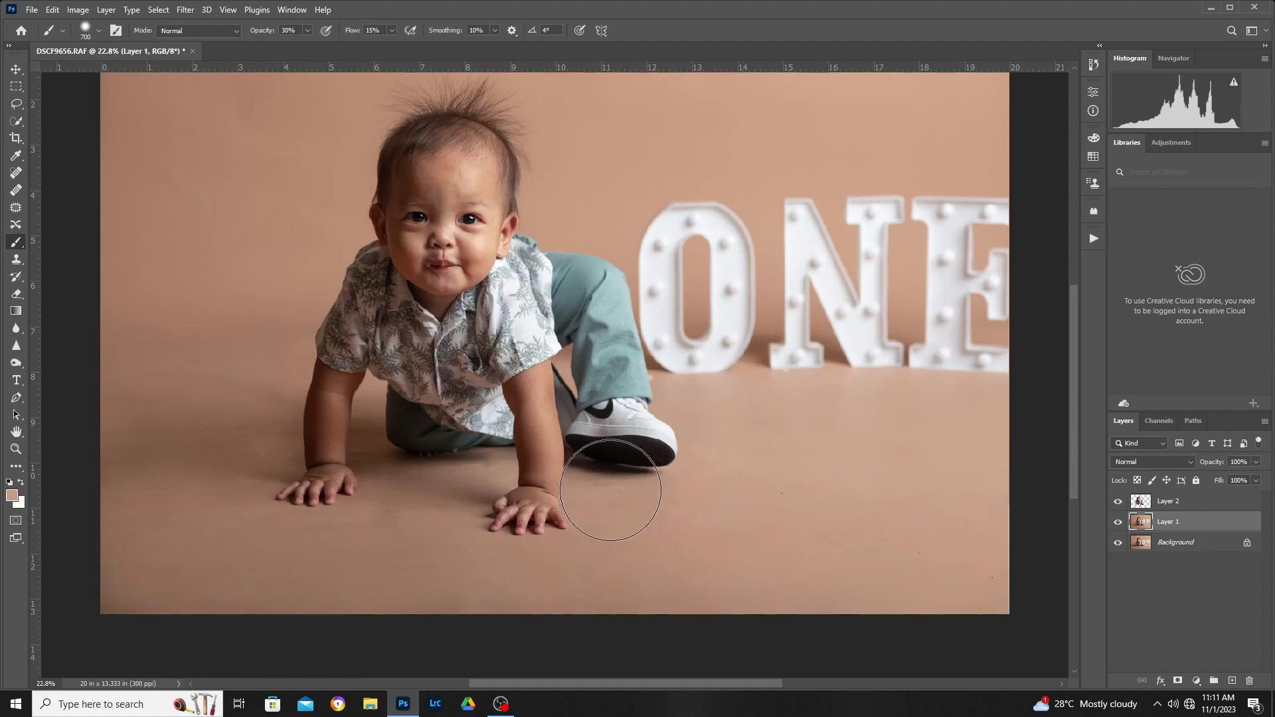
key(bracketleft)
key(bracketleft)
key(bracketleft)
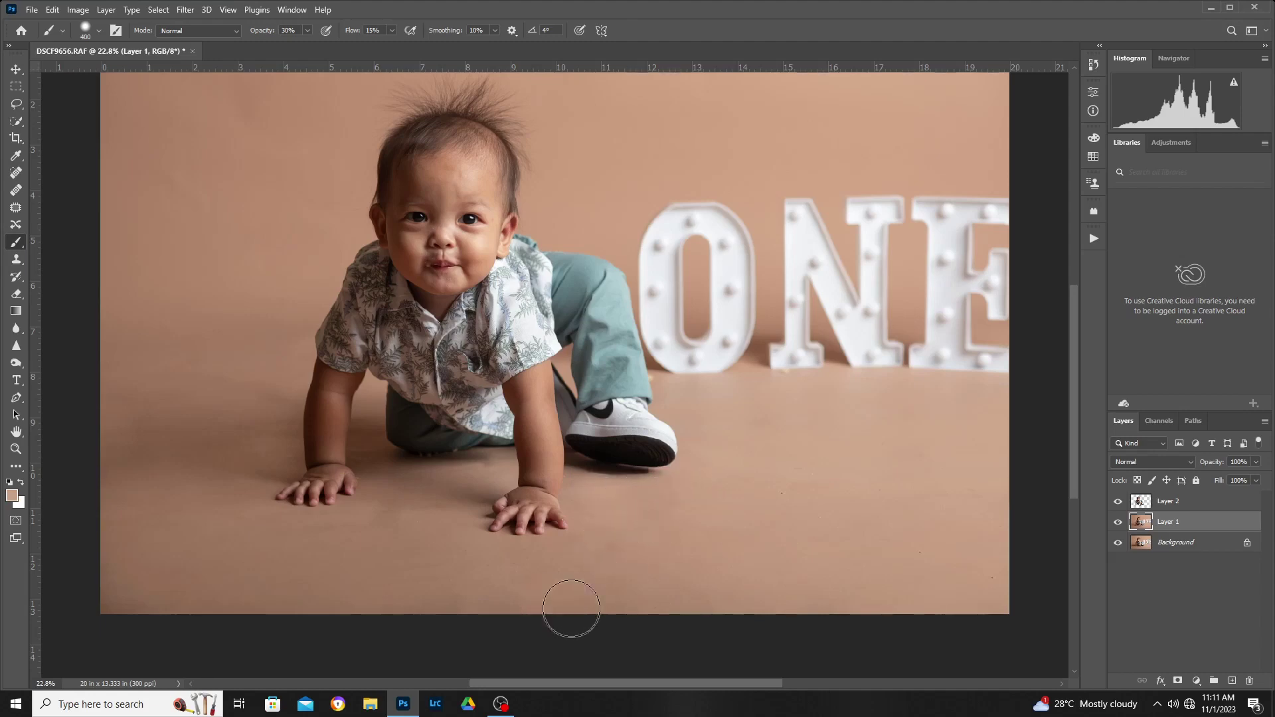
key(bracketright)
key(bracketright)
key(bracketright)
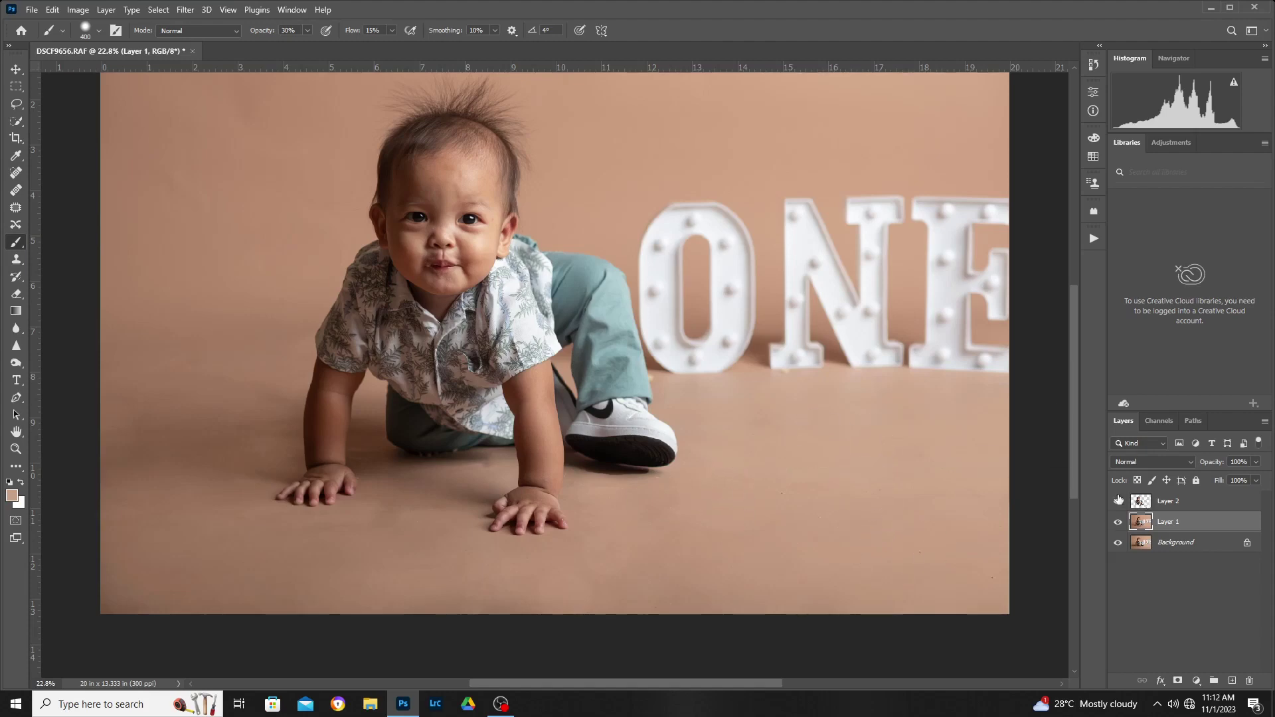
Toggle Layer 1 off and on to compare the backdrop painting with the original.
click(1119, 522)
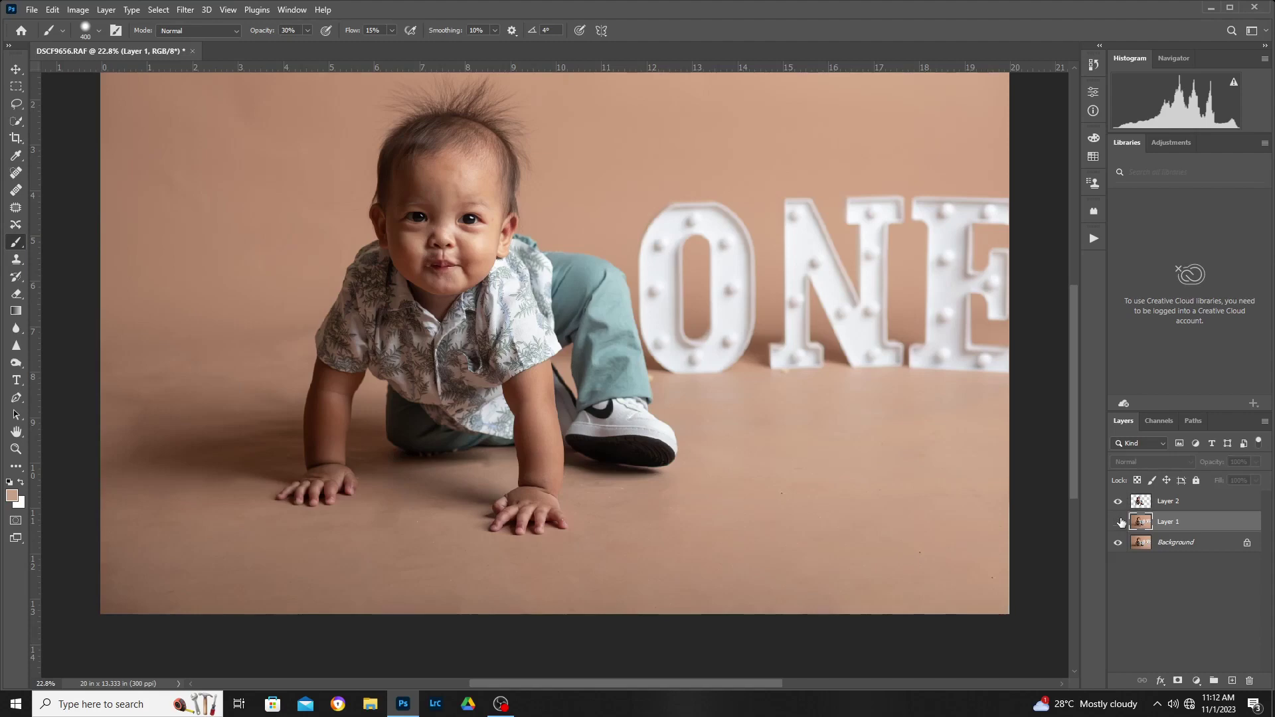
click(1118, 522)
click(1119, 522)
click(1119, 522)
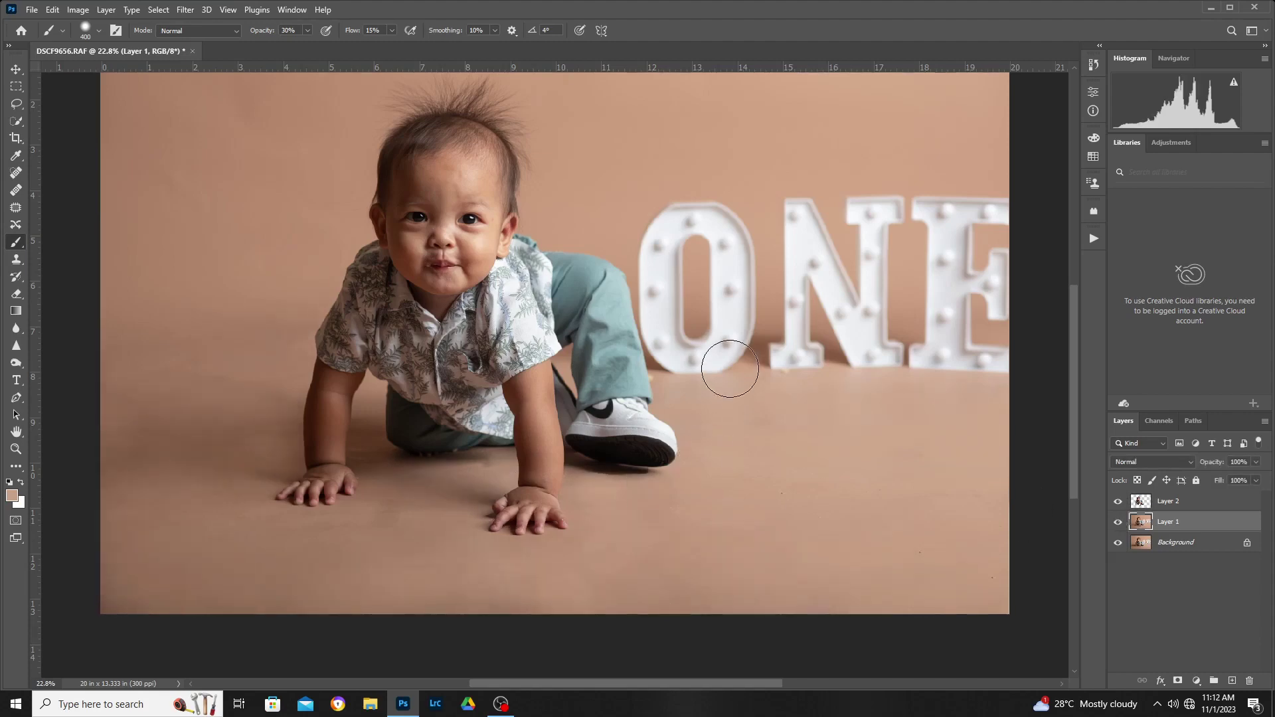
Zoom in on the upper-left backdrop and enlarge the brush to cover more wall.
scroll(146, 233, up, 3)
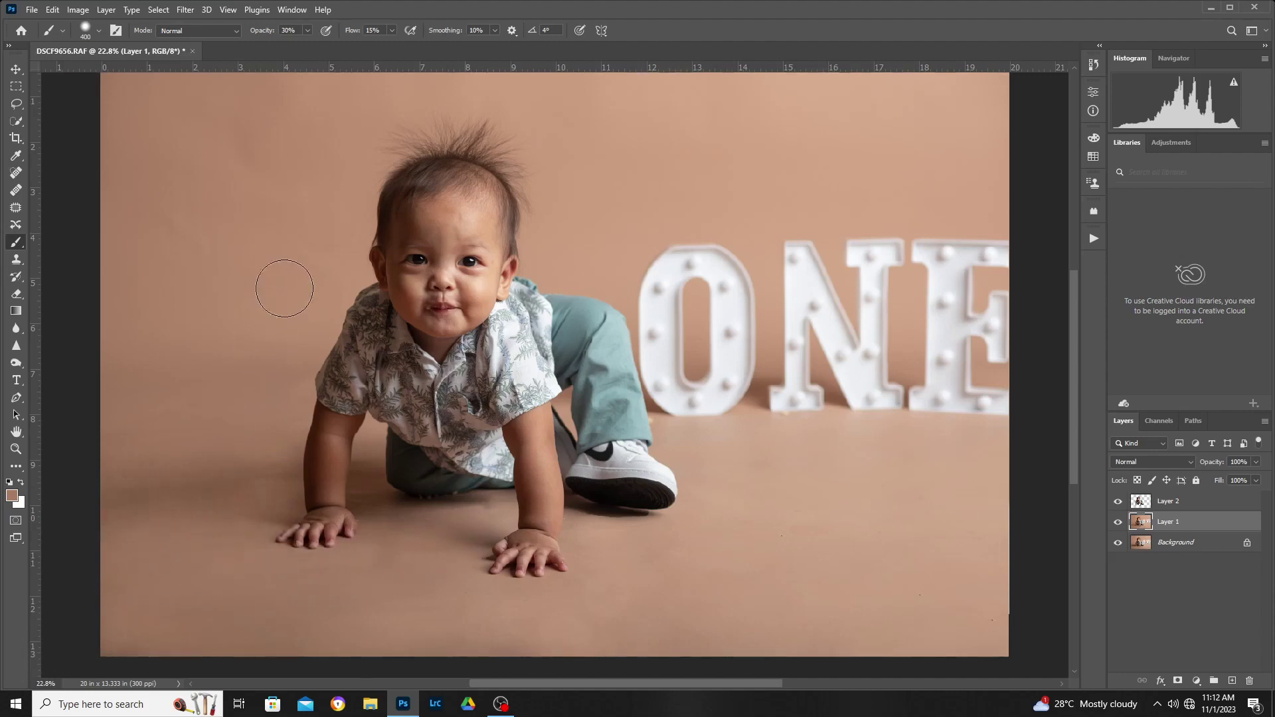
scroll(180, 251, up, 3)
scroll(184, 251, up, 2)
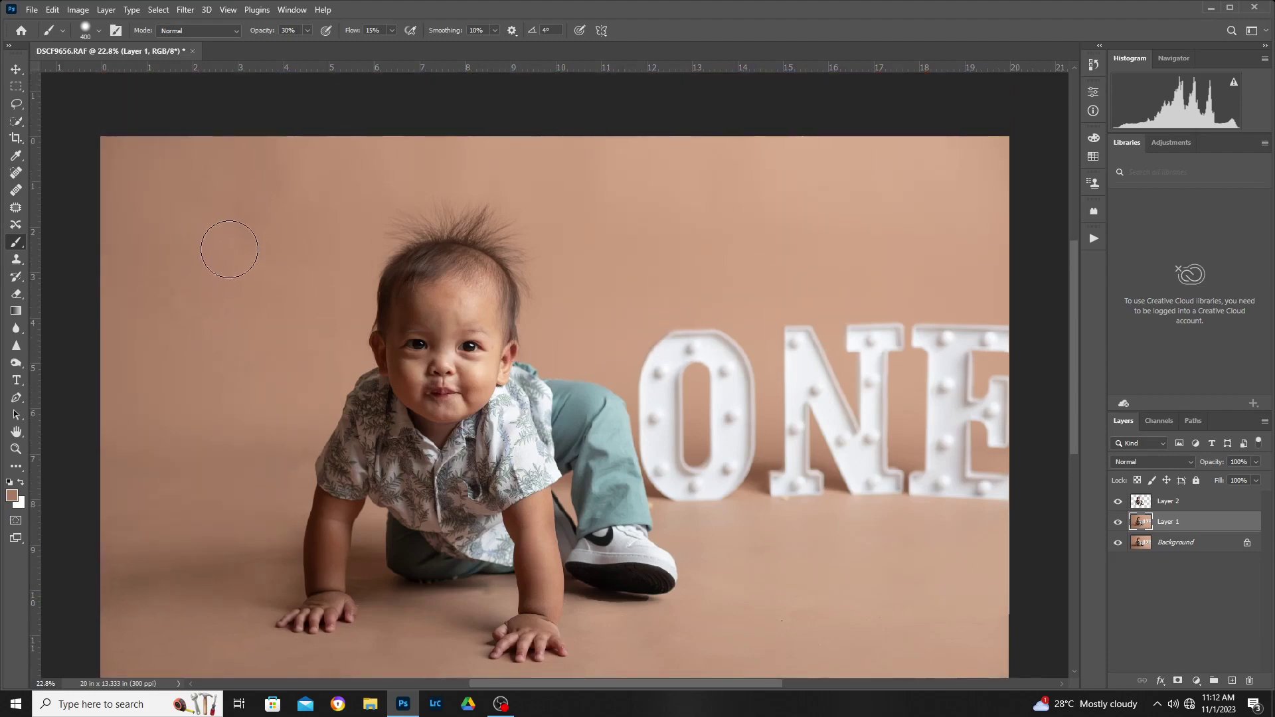
key(bracketright)
key(bracketright)
key(bracketright)
key(bracketright)
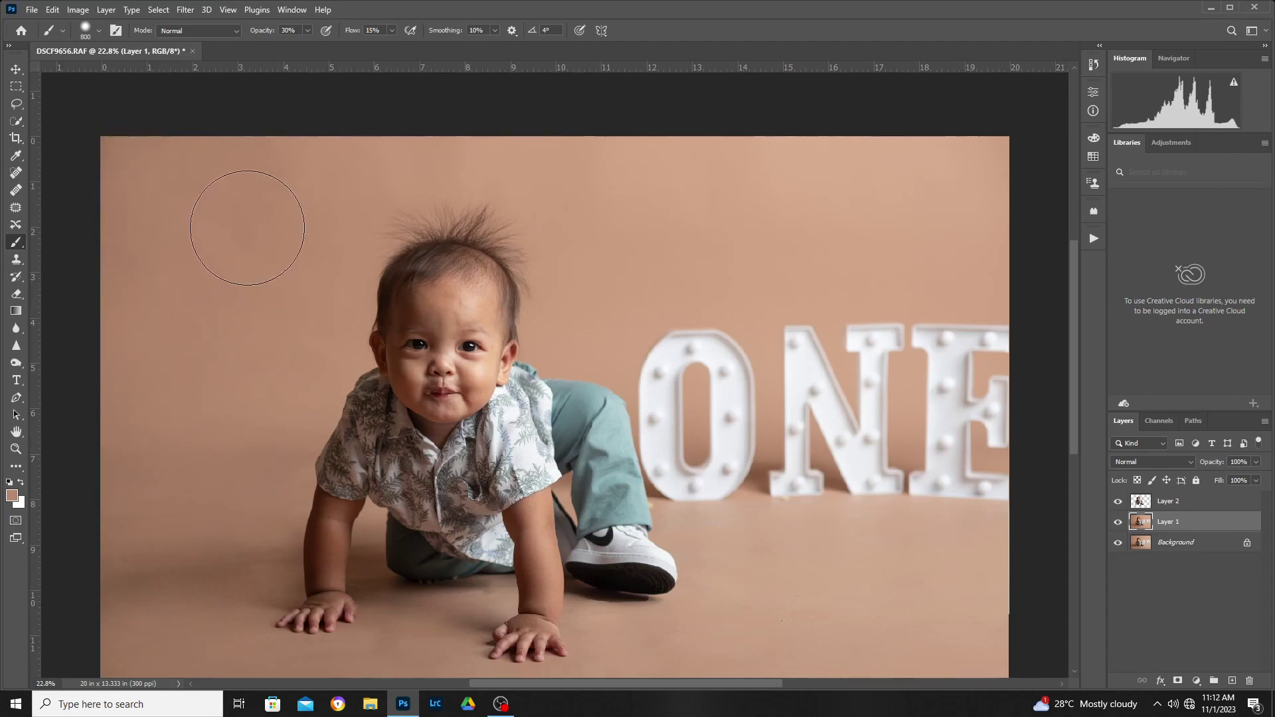
Select Background, Layer 1 and Layer 2 and merge them into one layer.
ctrl+right_click(817, 581)
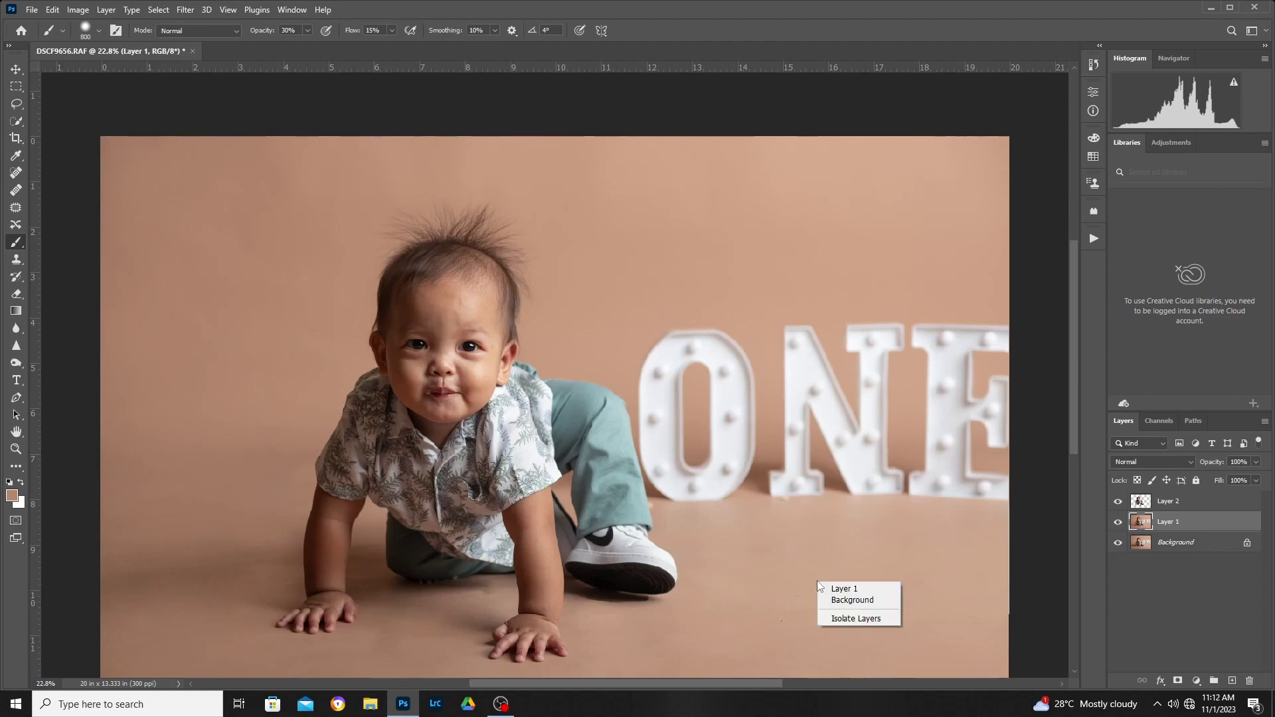
shift+click(1189, 543)
shift+click(1195, 502)
right_click(1197, 503)
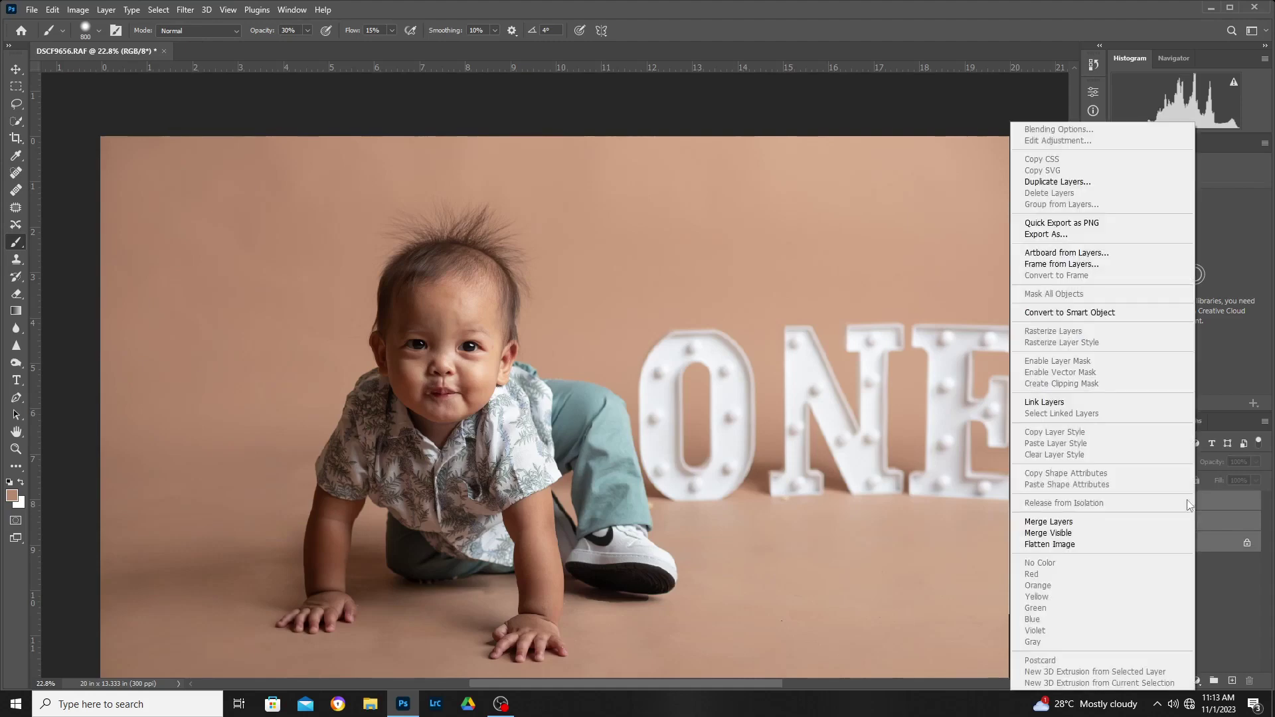
click(1064, 528)
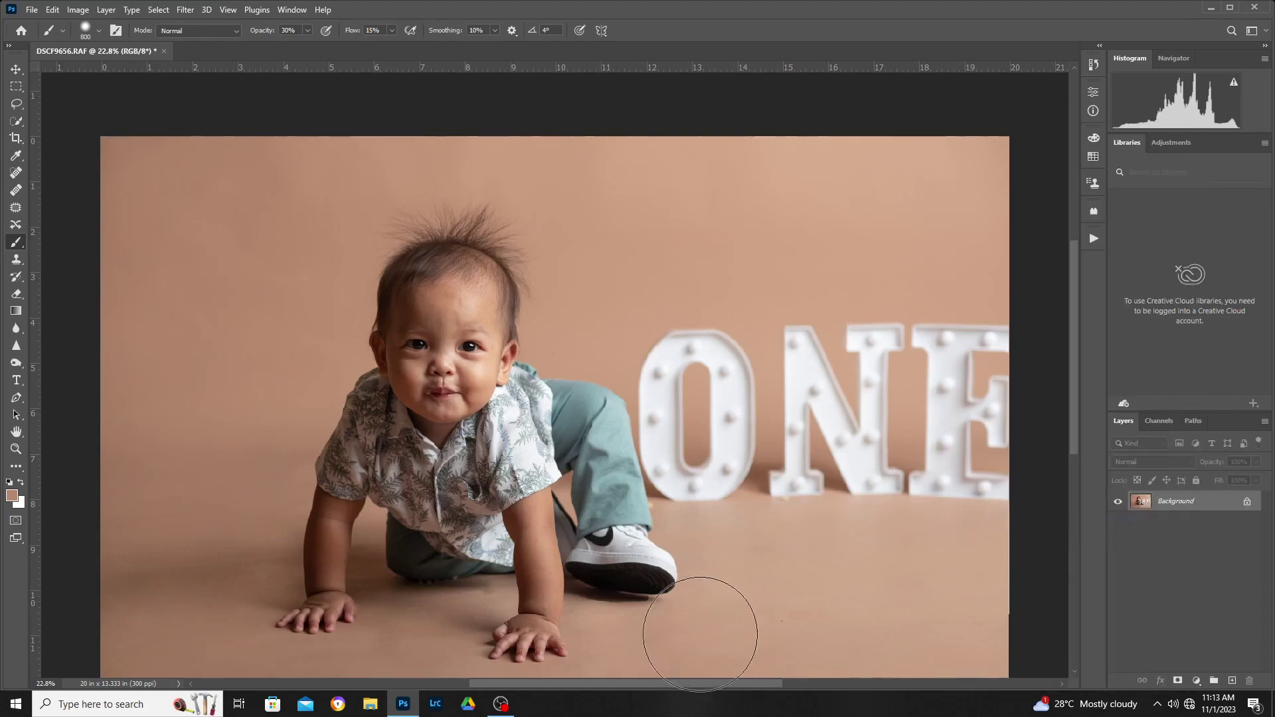
Fit the whole photo on screen, then zoom to 100% on the baby's face.
key(z)
right_click(648, 563)
click(688, 567)
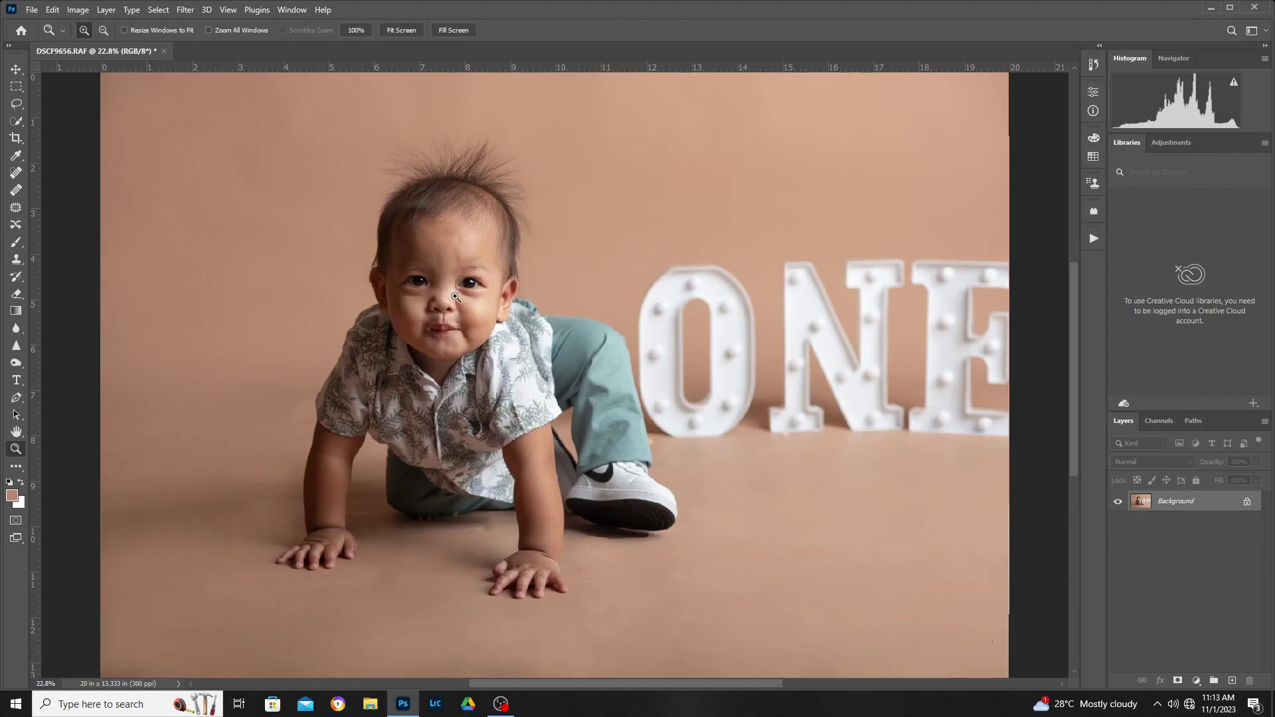
click(456, 297)
Duplicate the photo to a new layer and spot-heal the red blemish beside the eye at size 10.
key(ctrl+j)
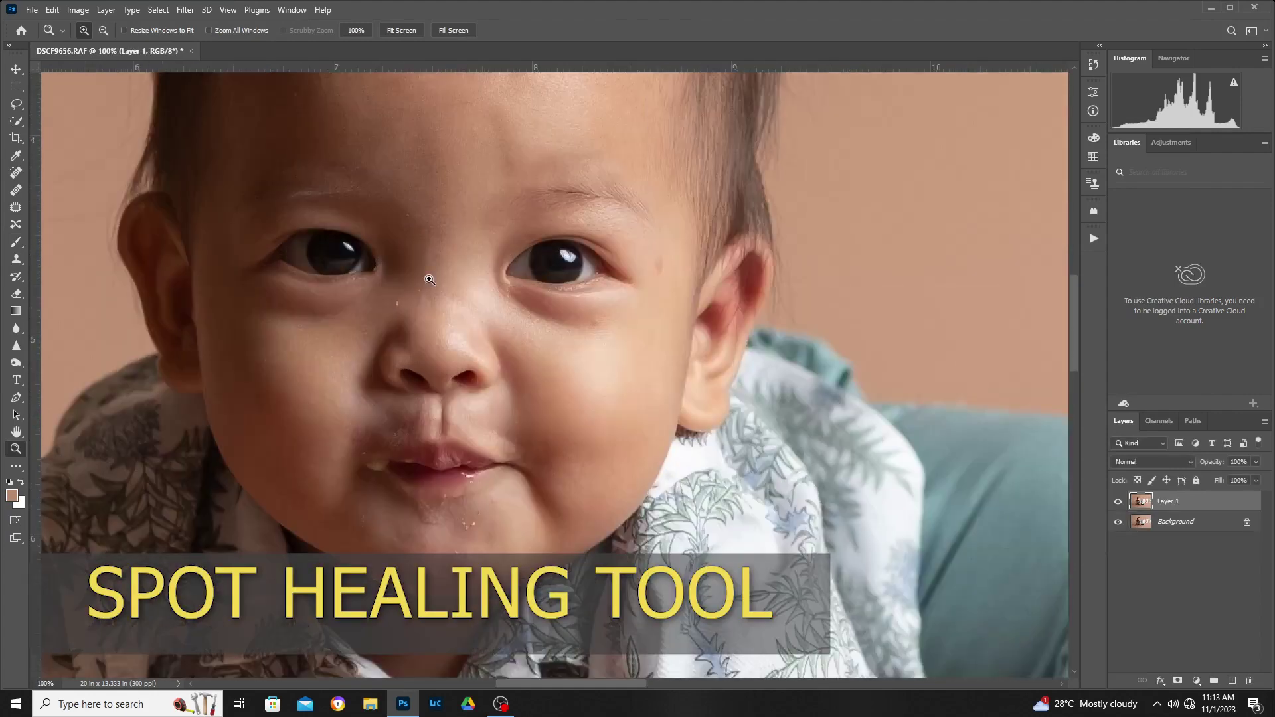
key(j)
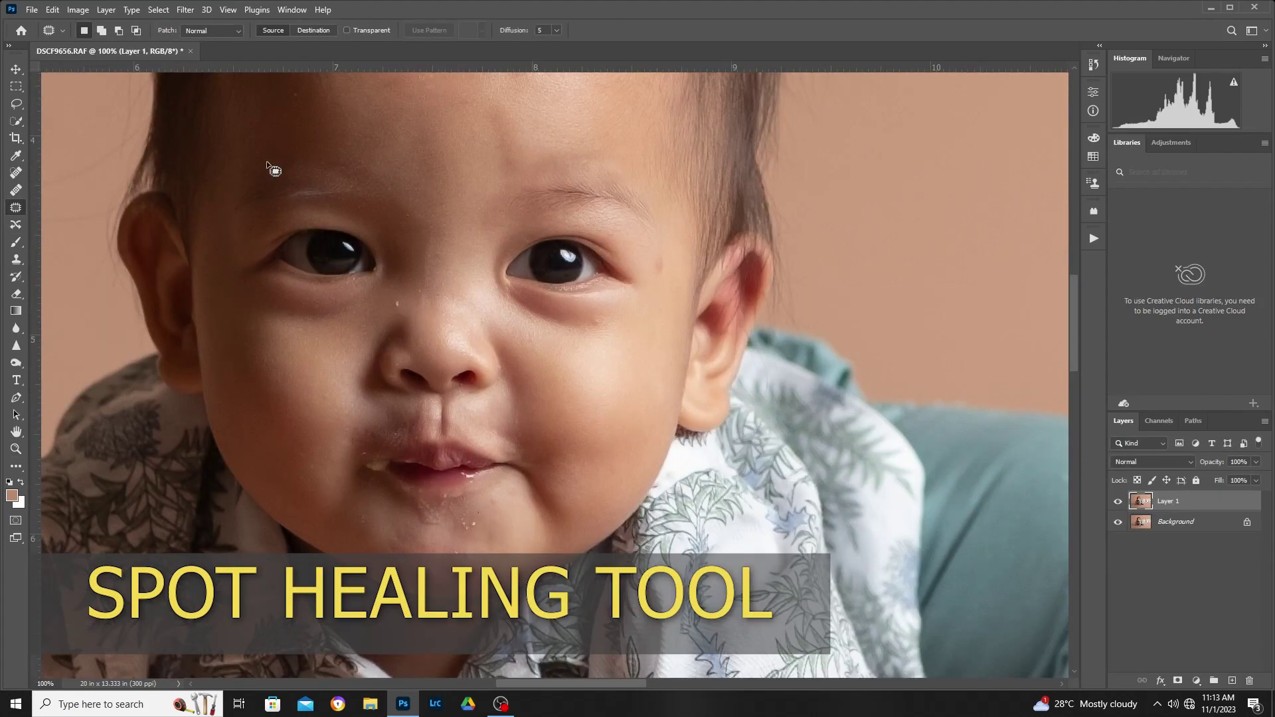
click(16, 173)
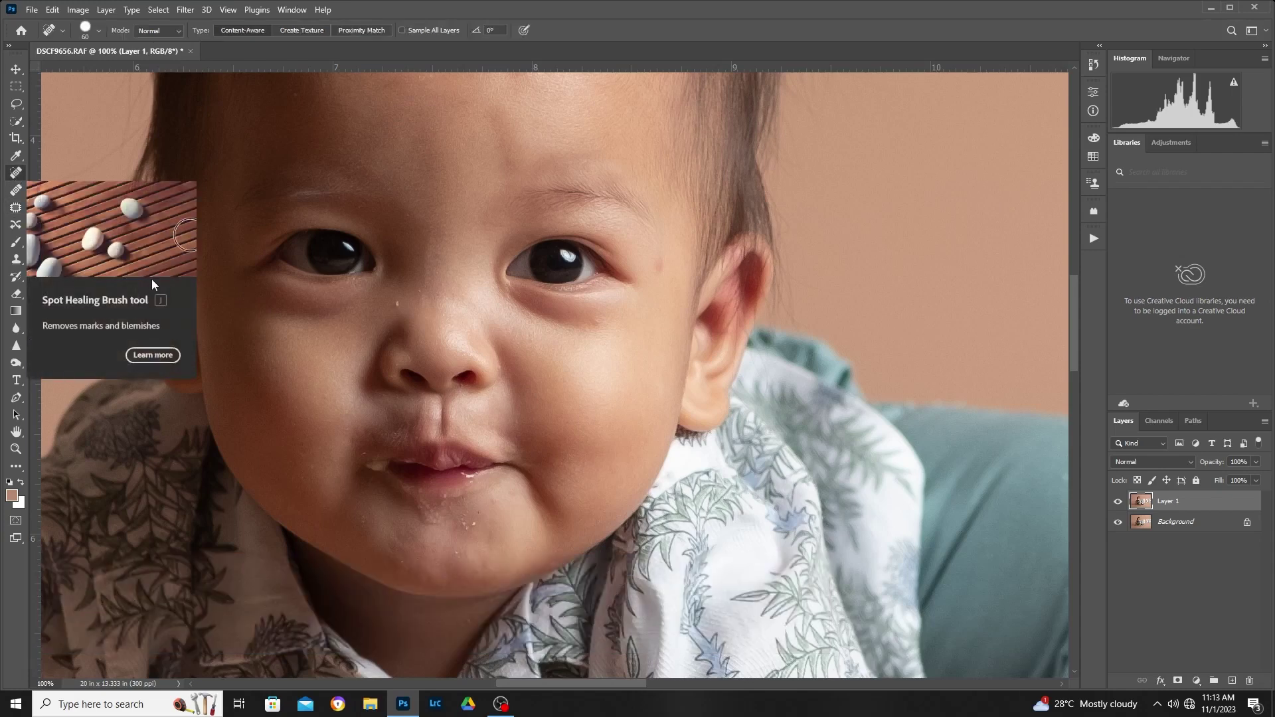
key(bracketleft)
key(bracketleft)
key(bracketleft)
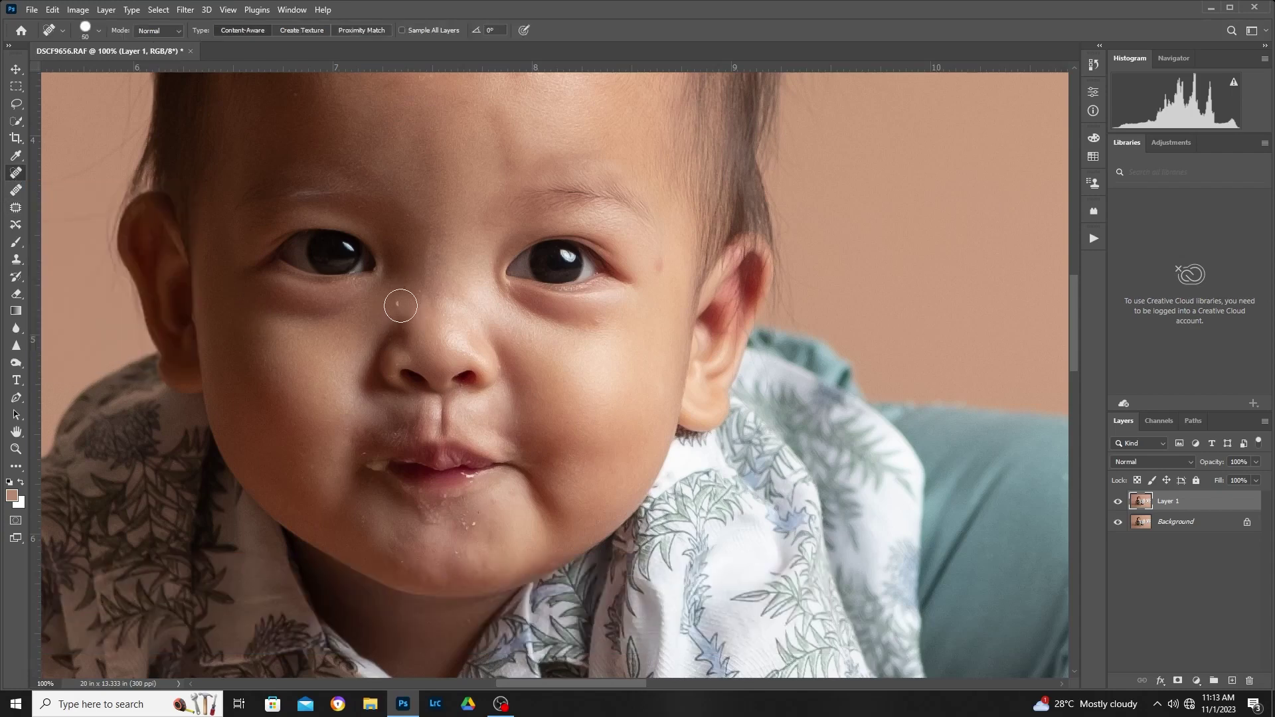
key(bracketleft)
key(bracketleft)
key(bracketleft)
key(bracketleft)
key(bracketleft)
drag(659, 259, 658, 268)
drag(658, 275, 659, 276)
Fit the whole photo back on screen.
scroll(303, 207, up, 5)
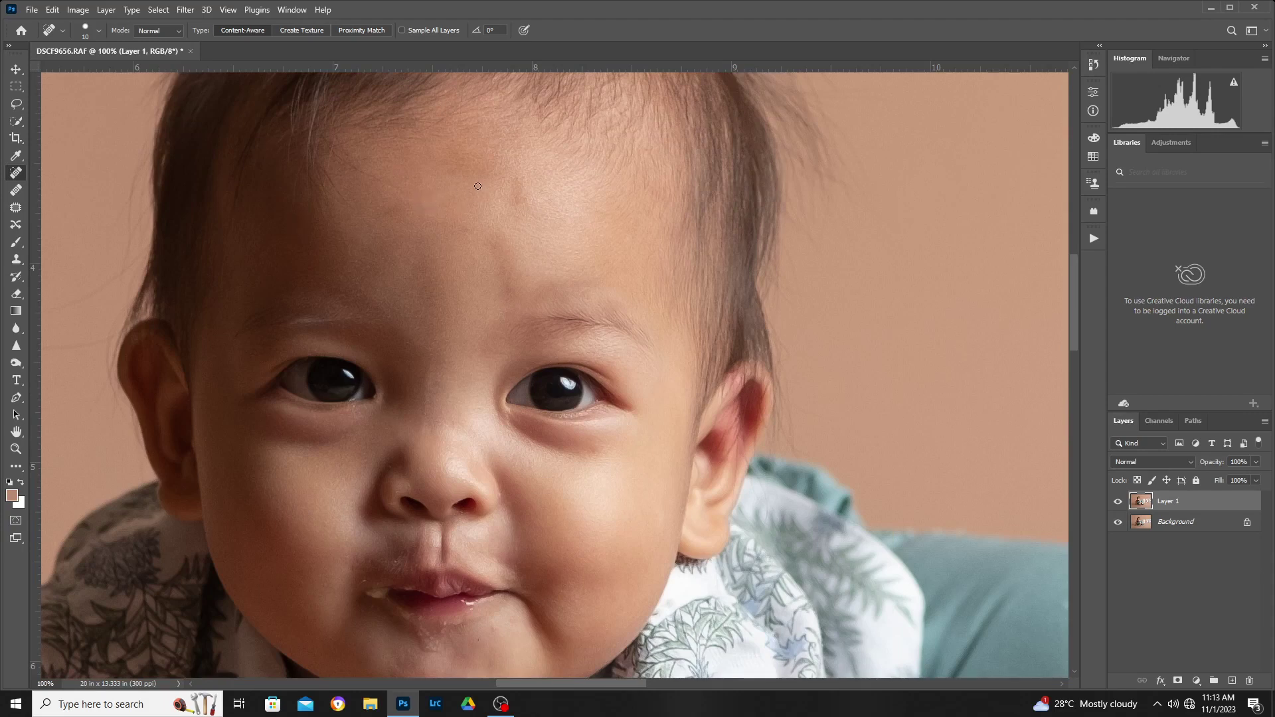
key(z)
right_click(591, 489)
click(626, 499)
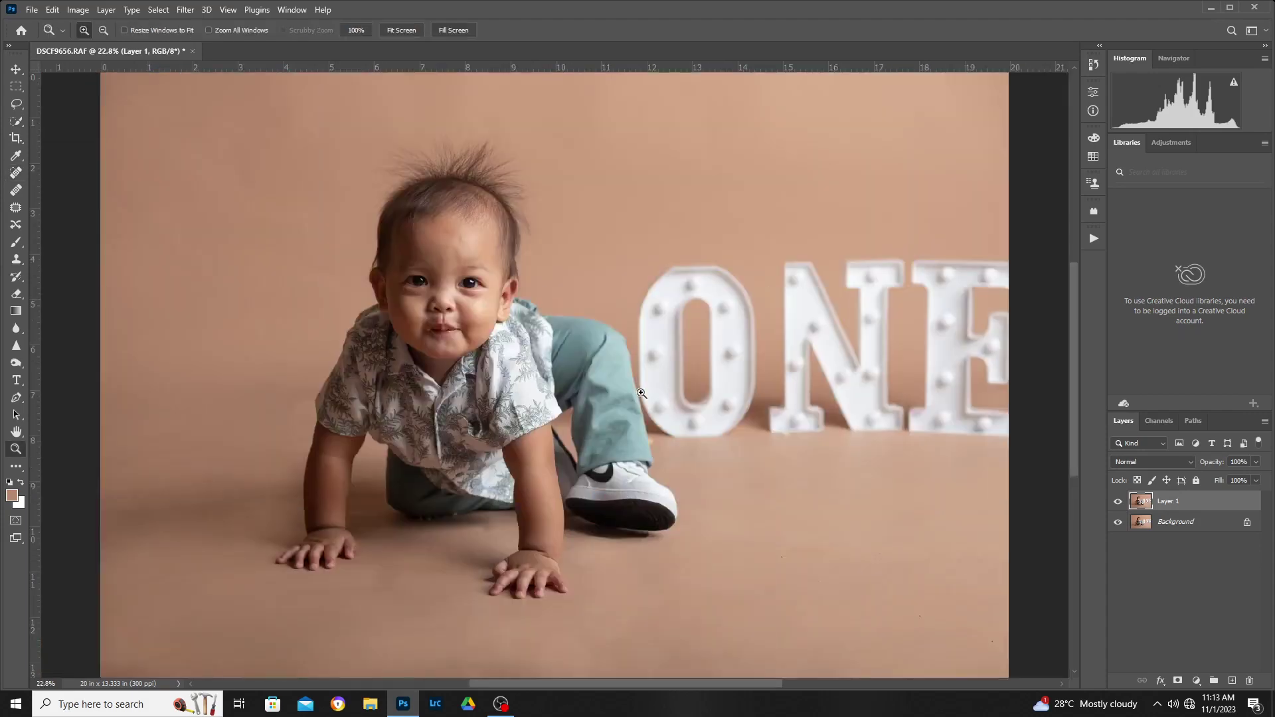
Merge the healed layer into the Background, duplicate it, and zoom in on the face.
right_click(1180, 527)
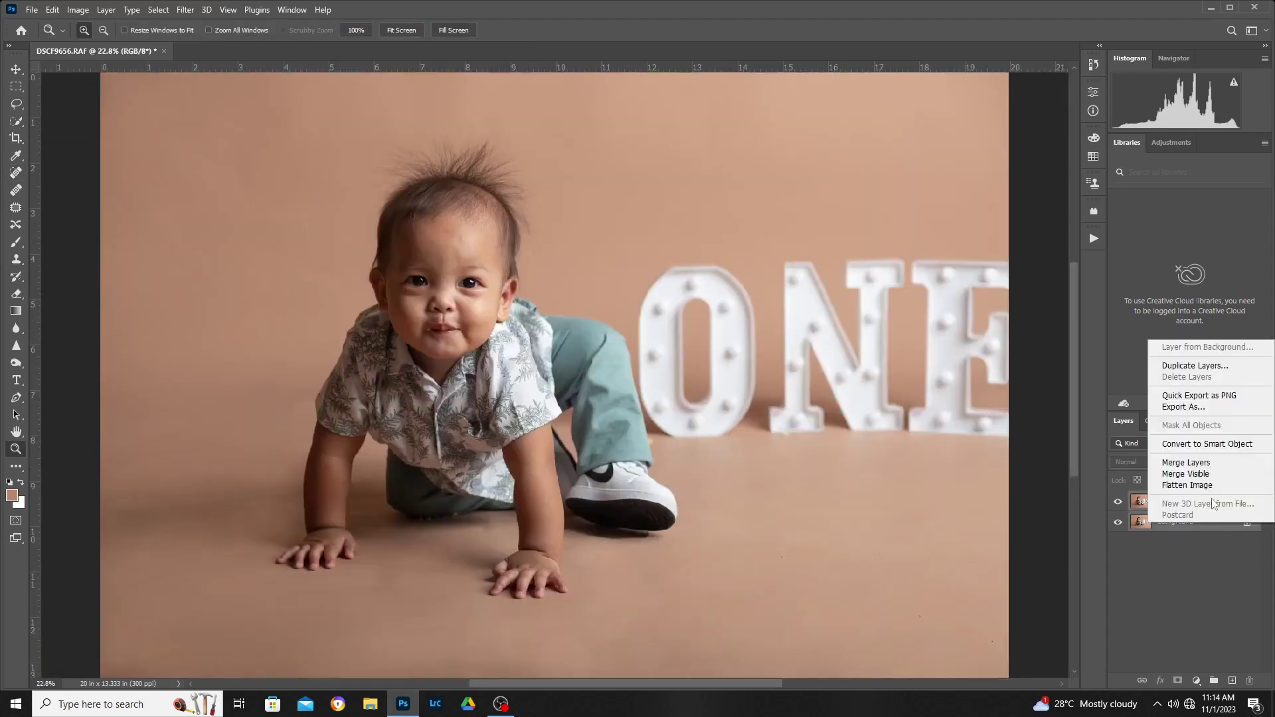
click(1176, 475)
key(ctrl+j)
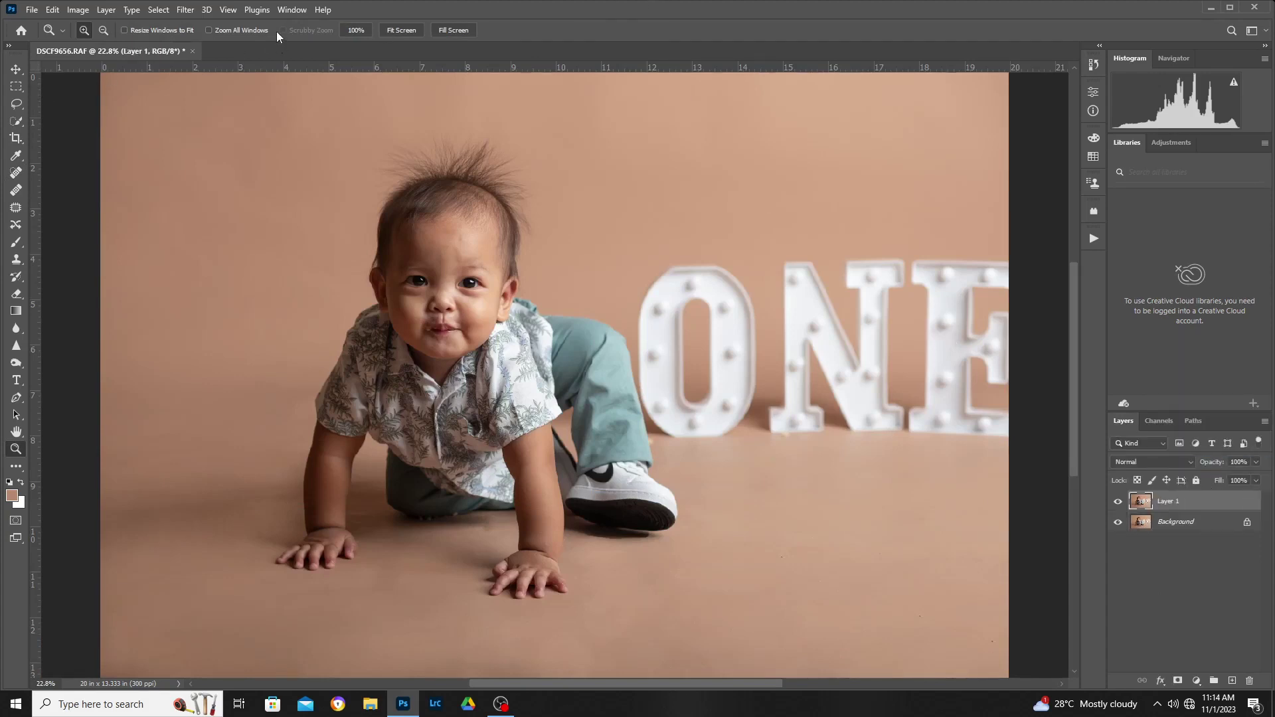
click(482, 262)
click(483, 262)
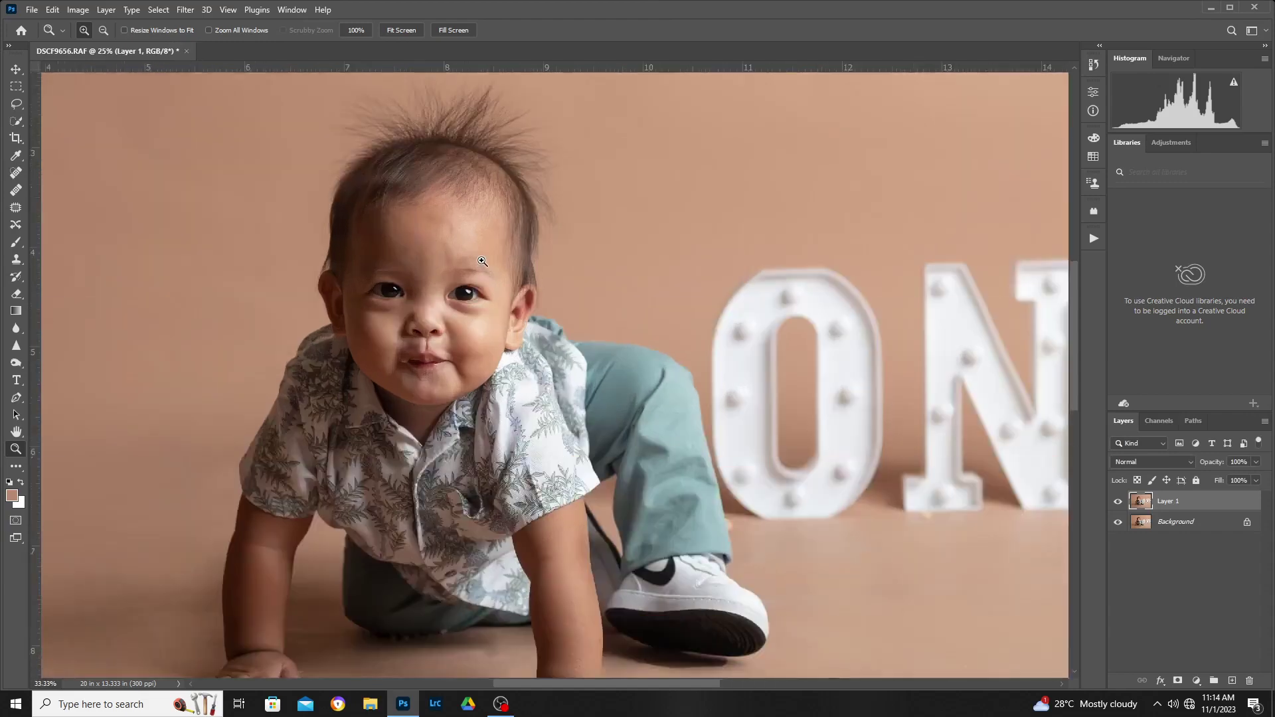
scroll(378, 277, down, 1)
scroll(373, 276, up, 2)
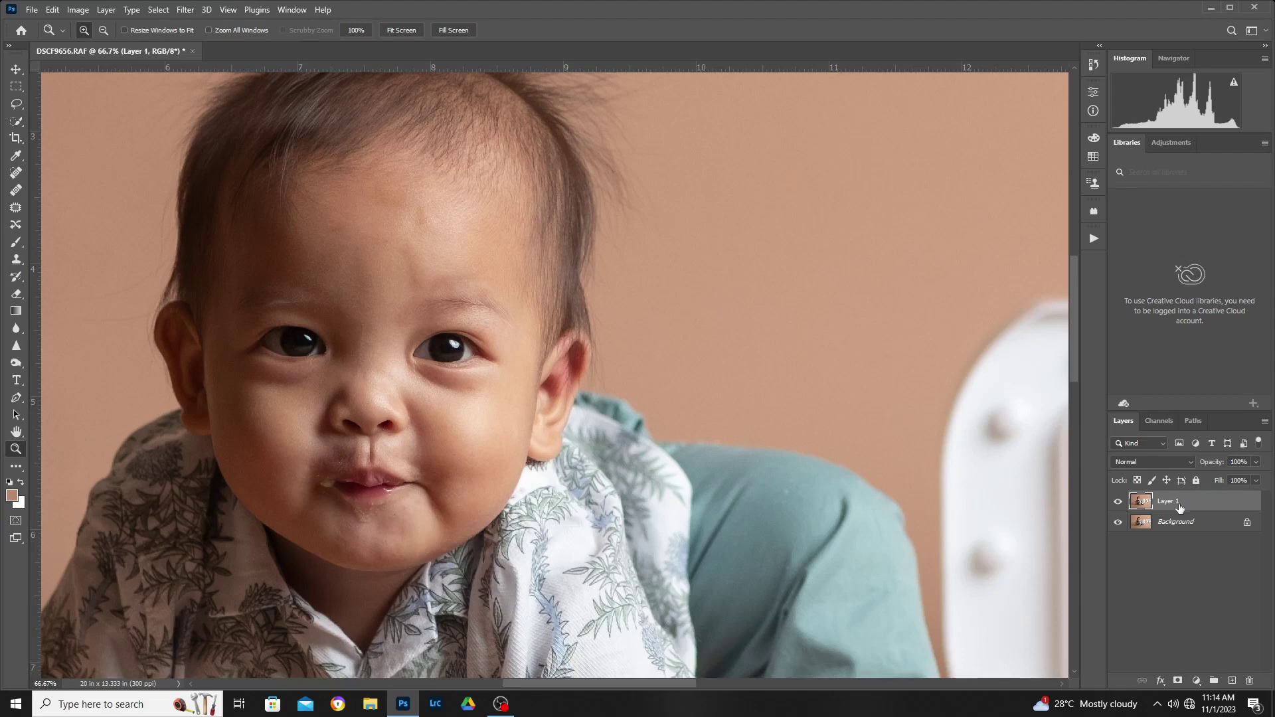
Merge both layers into the Background again and duplicate the result as Layer 1.
shift+click(1180, 522)
right_click(1180, 522)
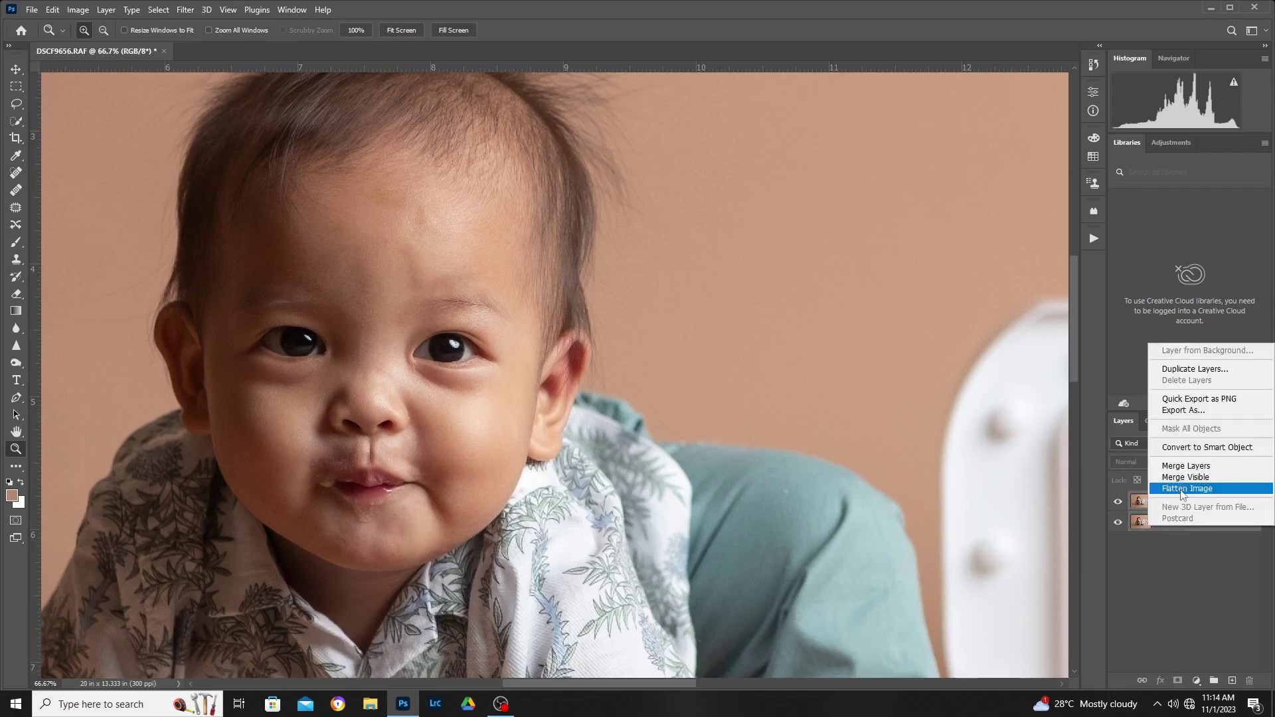
click(1179, 467)
key(ctrl+j)
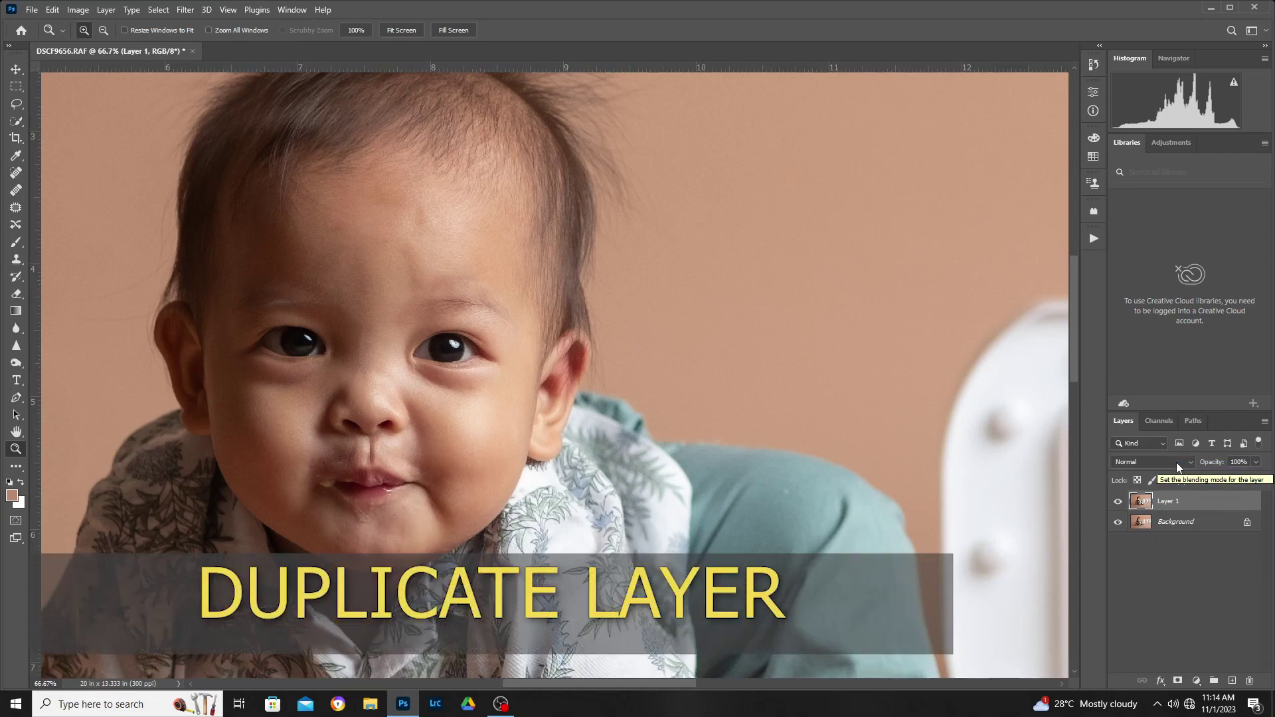
Invert the duplicate layer and set its blend mode to Vivid Light.
key(ctrl+i)
click(1177, 464)
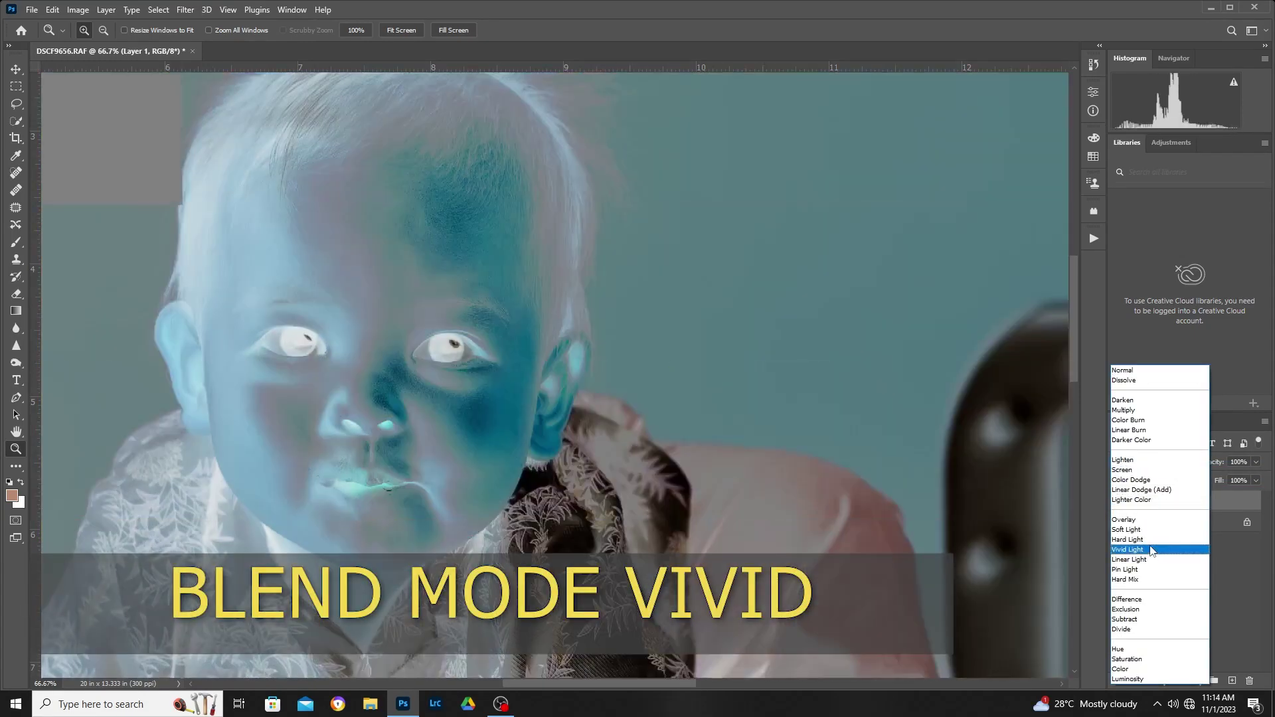
click(1150, 550)
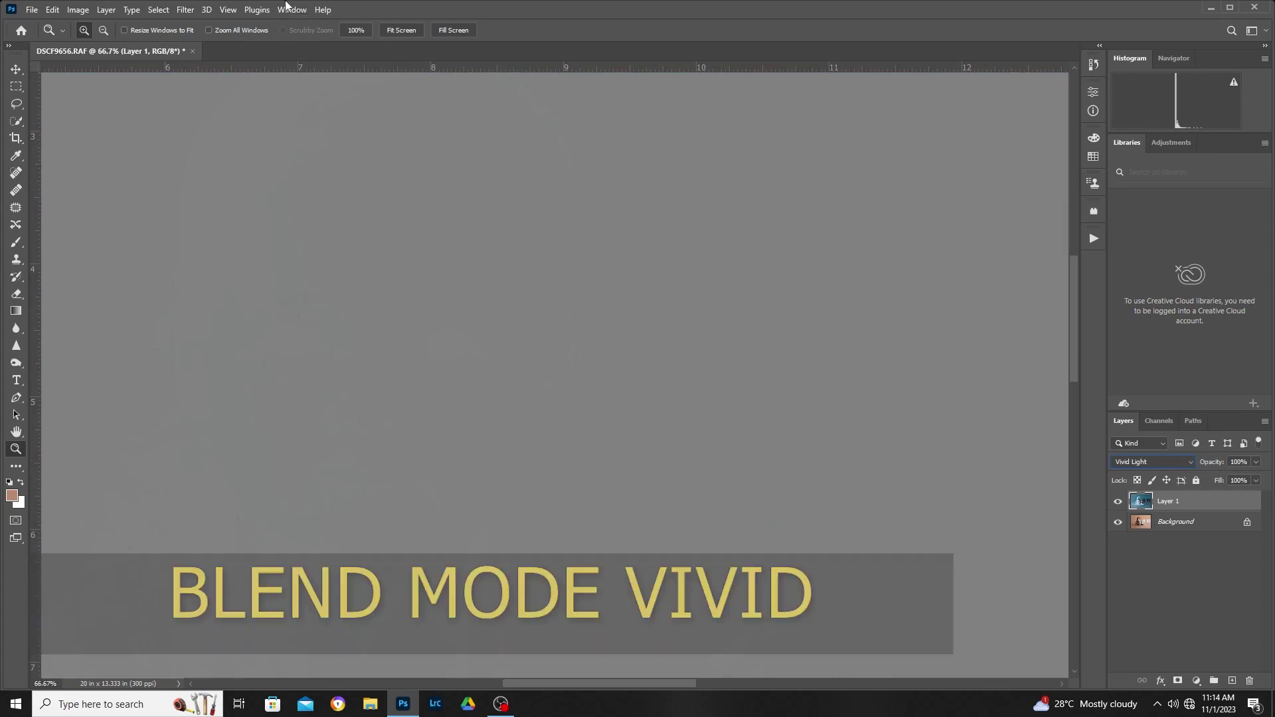
Apply a High Pass filter with a radius of about 3.0 pixels.
click(186, 10)
mouse_move(197, 293)
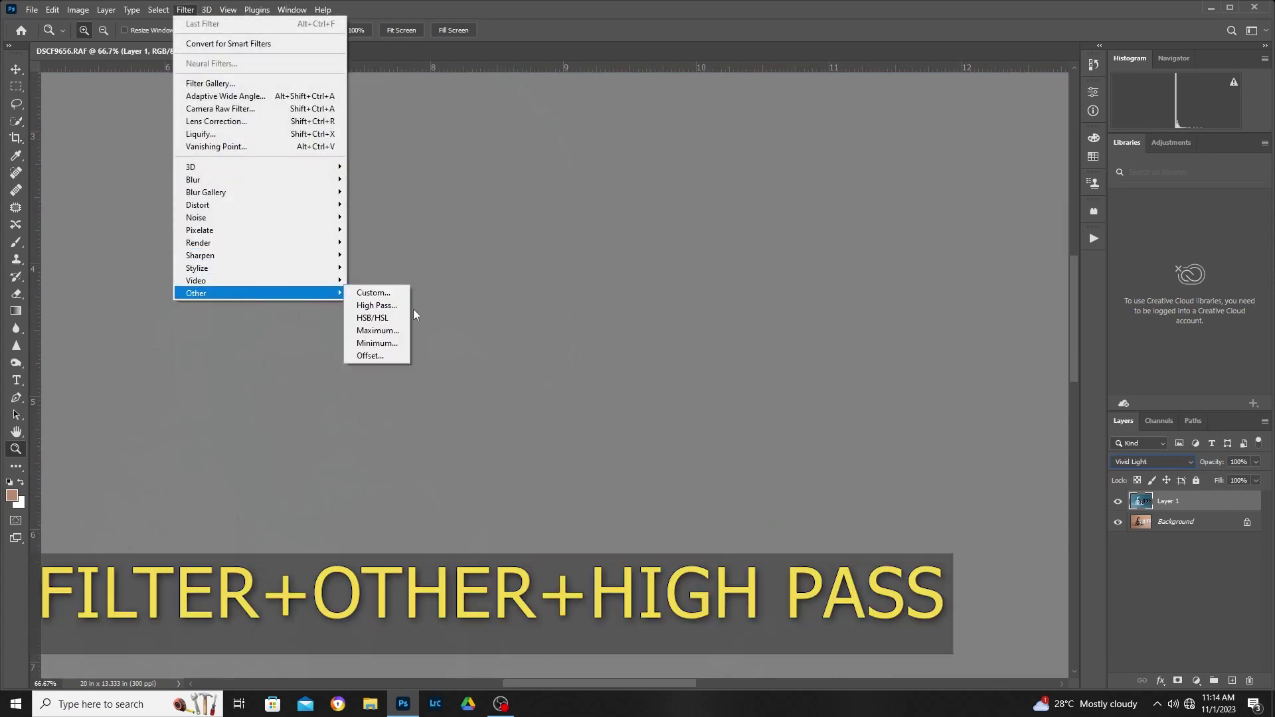
click(376, 306)
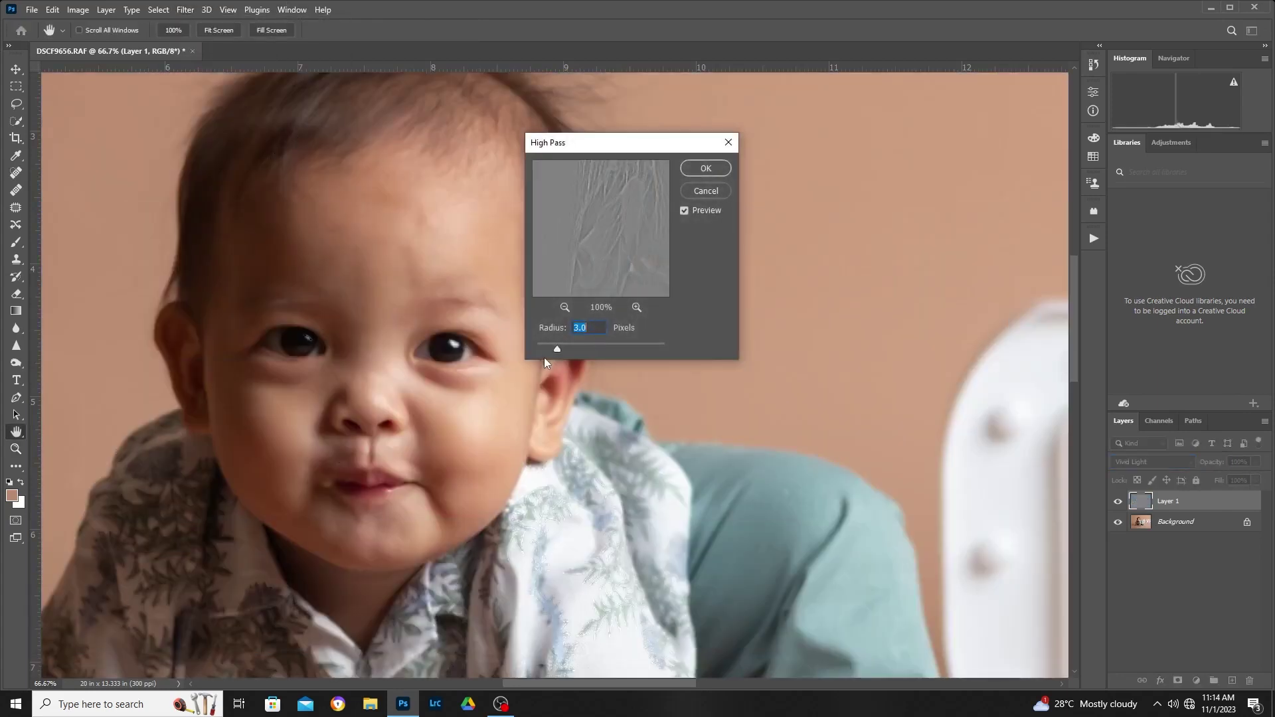
drag(558, 348, 558, 346)
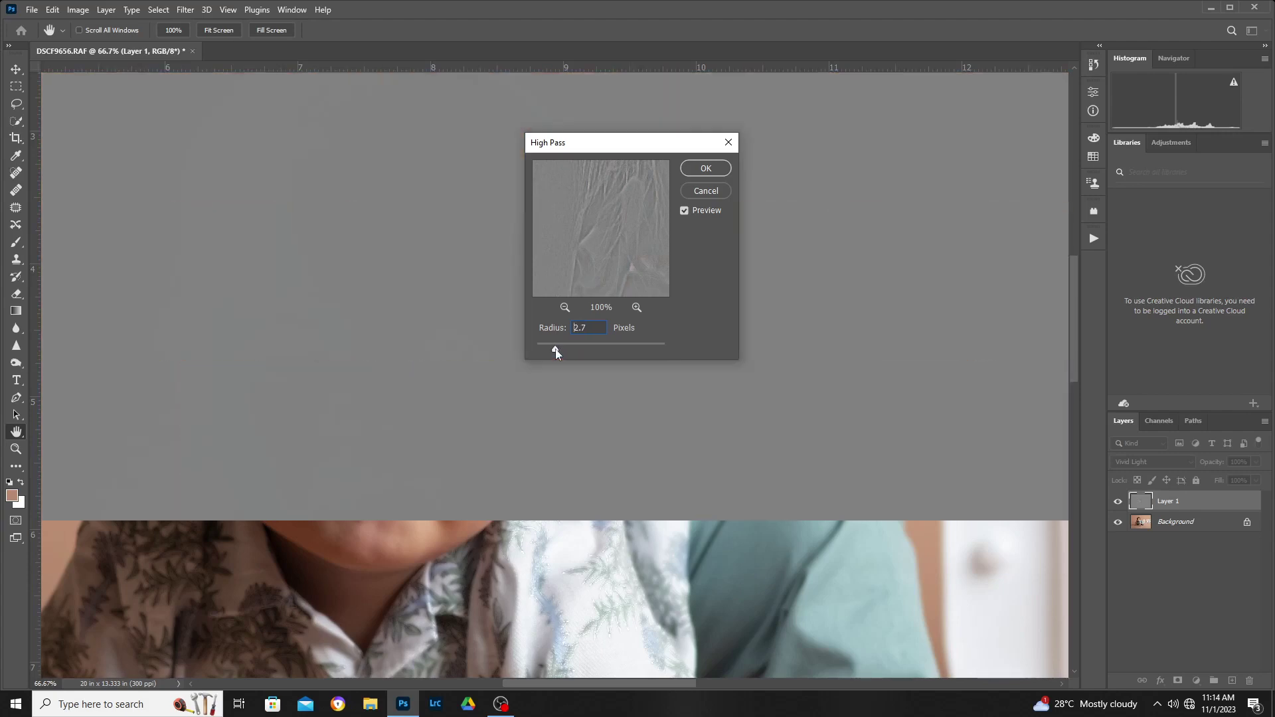
drag(557, 350, 558, 351)
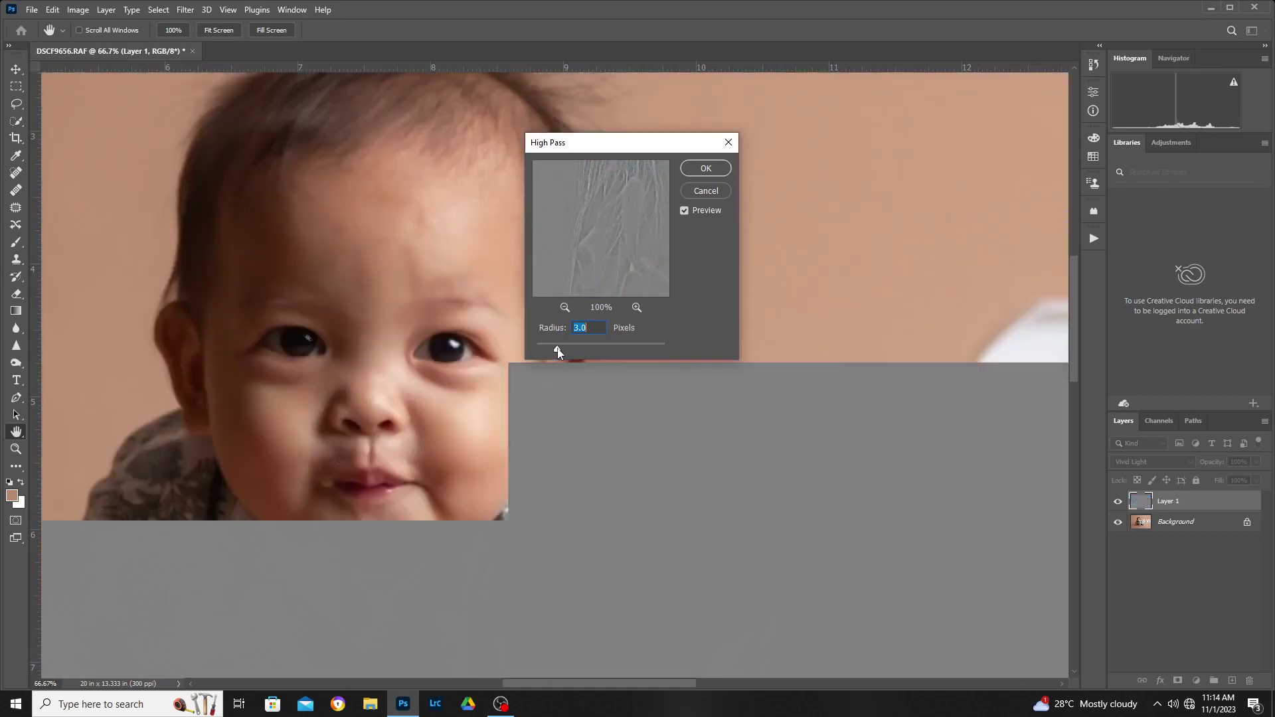
click(705, 170)
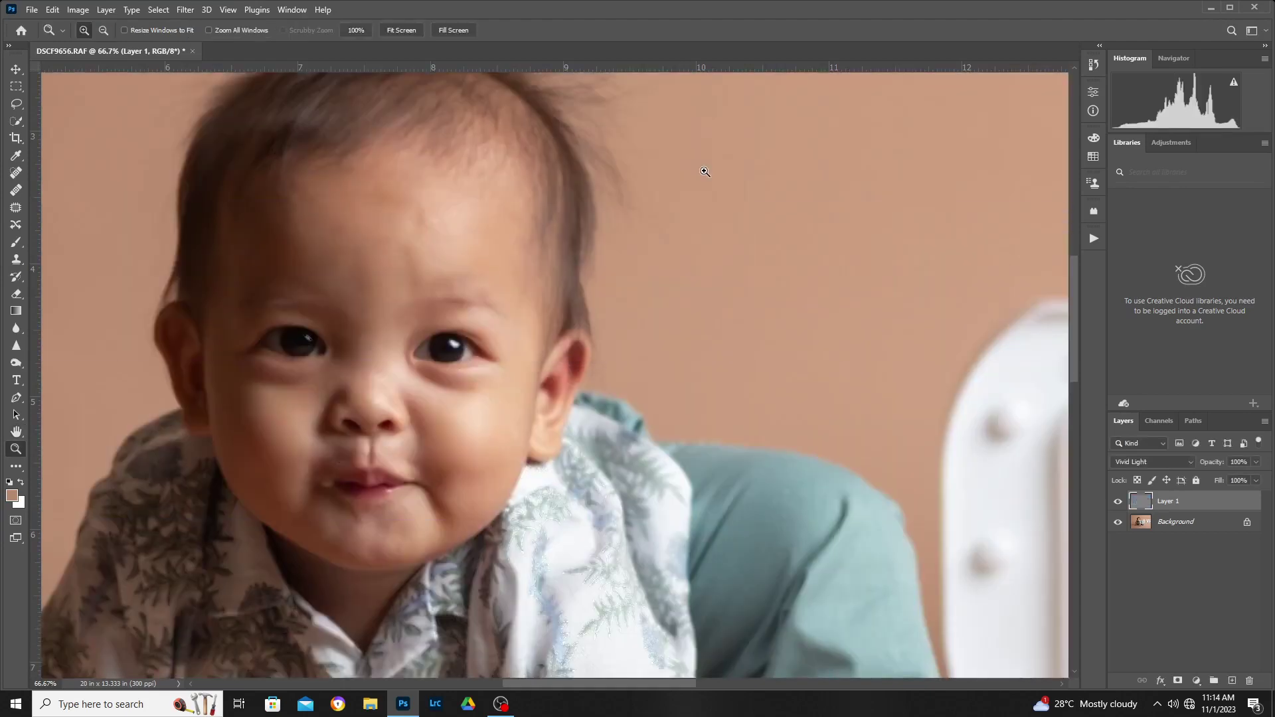
Apply a Gaussian Blur of about 2.7 pixels radius to Layer 1.
click(185, 10)
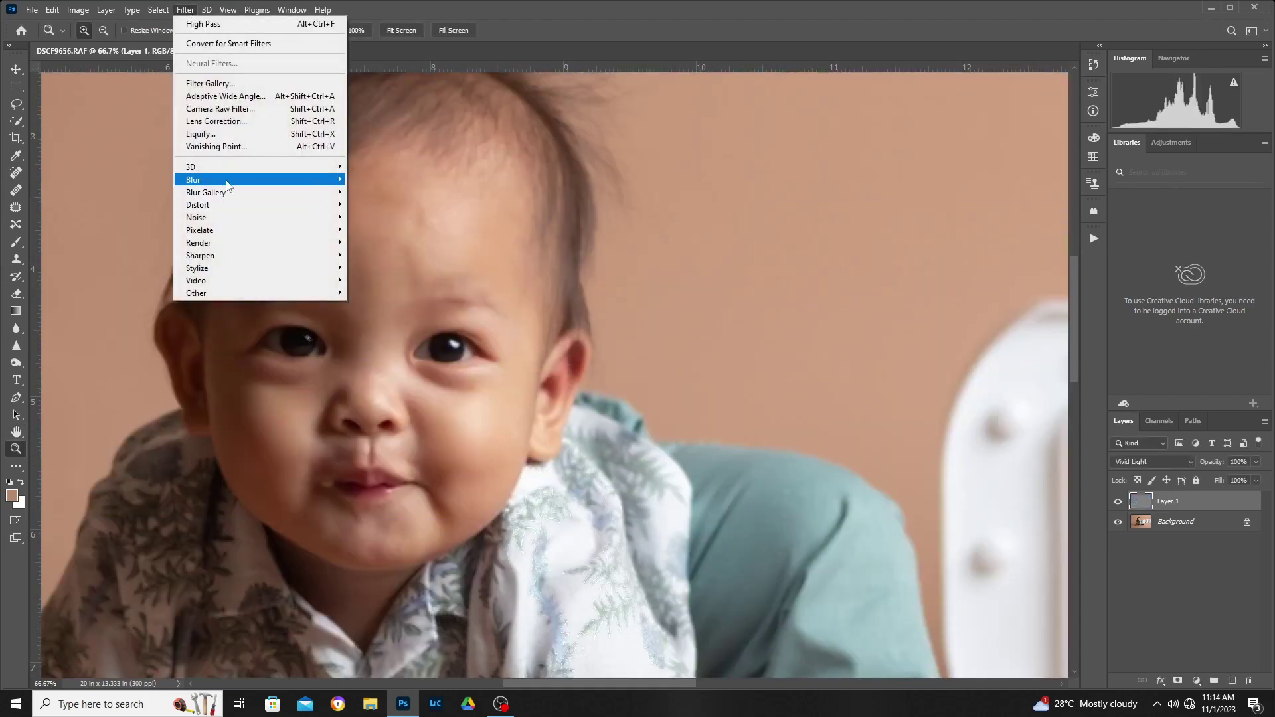
mouse_move(259, 180)
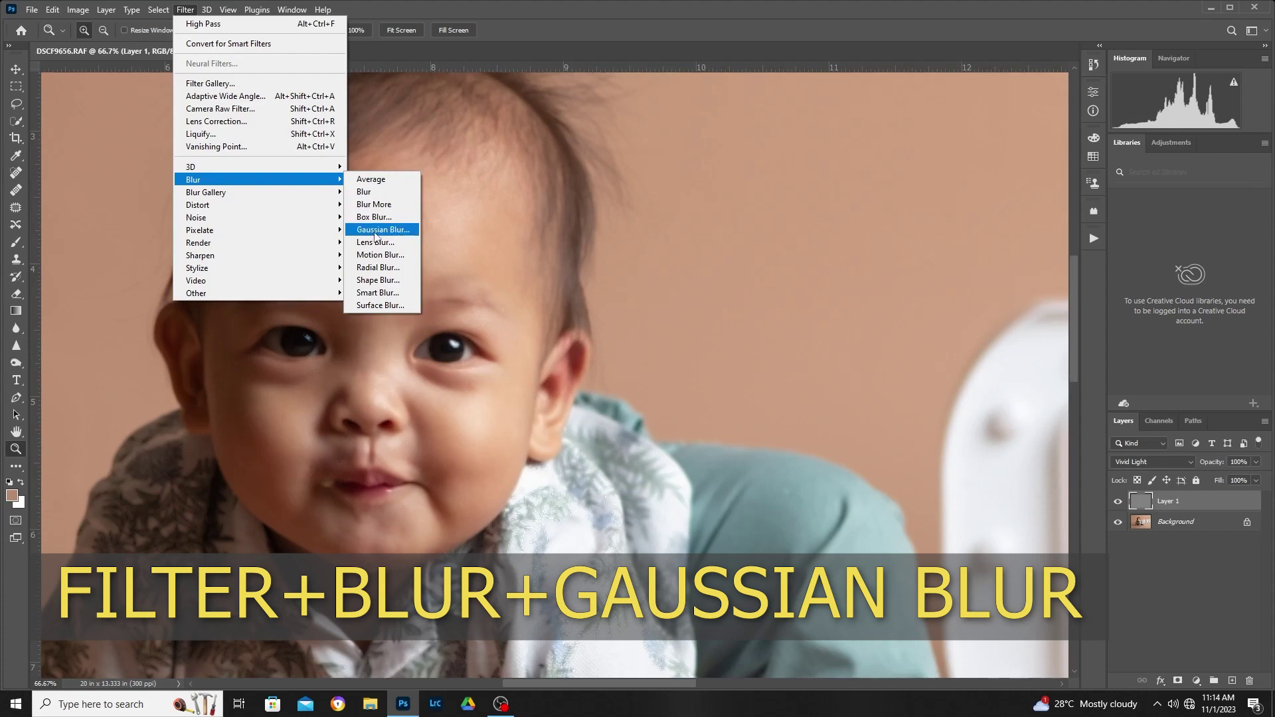
click(375, 230)
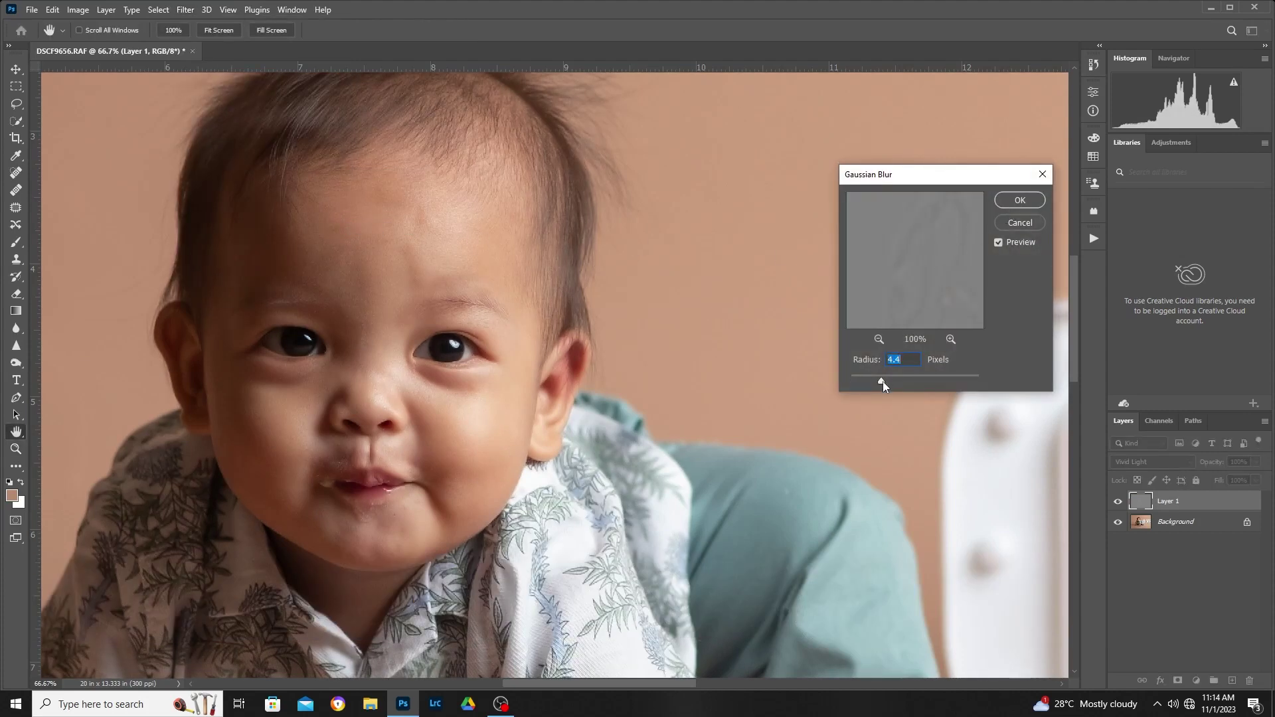
drag(882, 380, 851, 385)
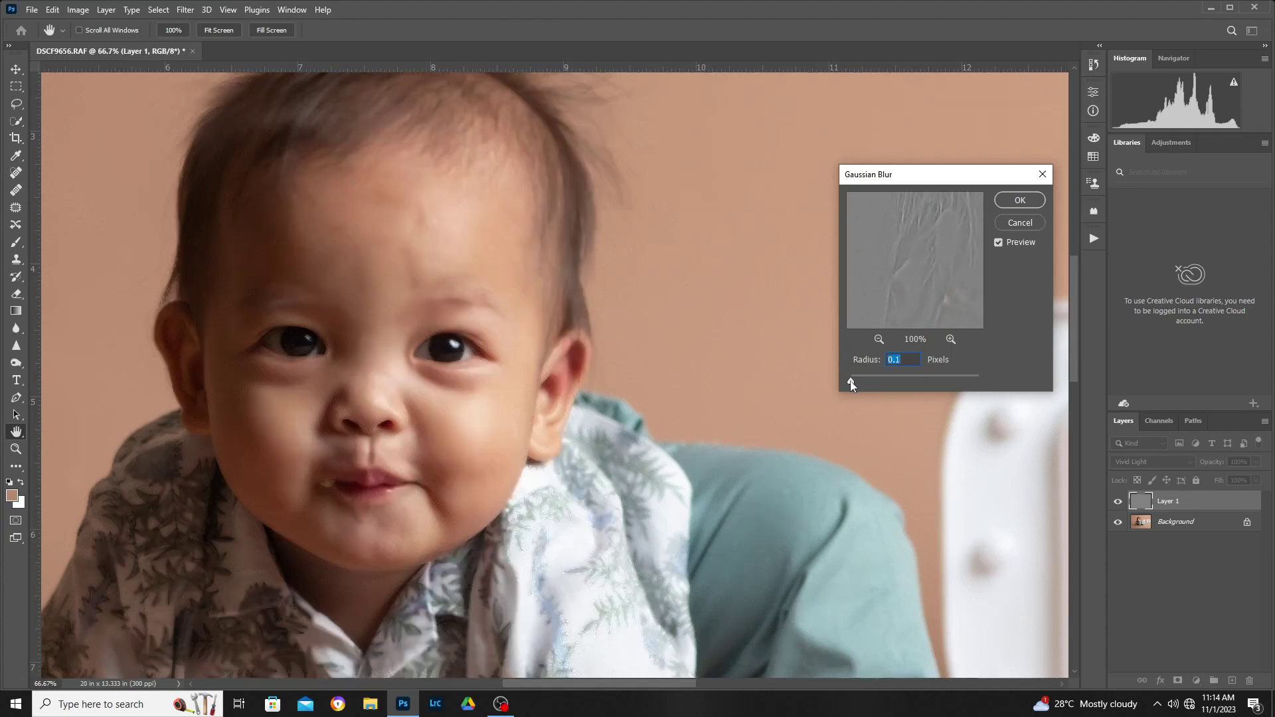
drag(853, 381, 864, 383)
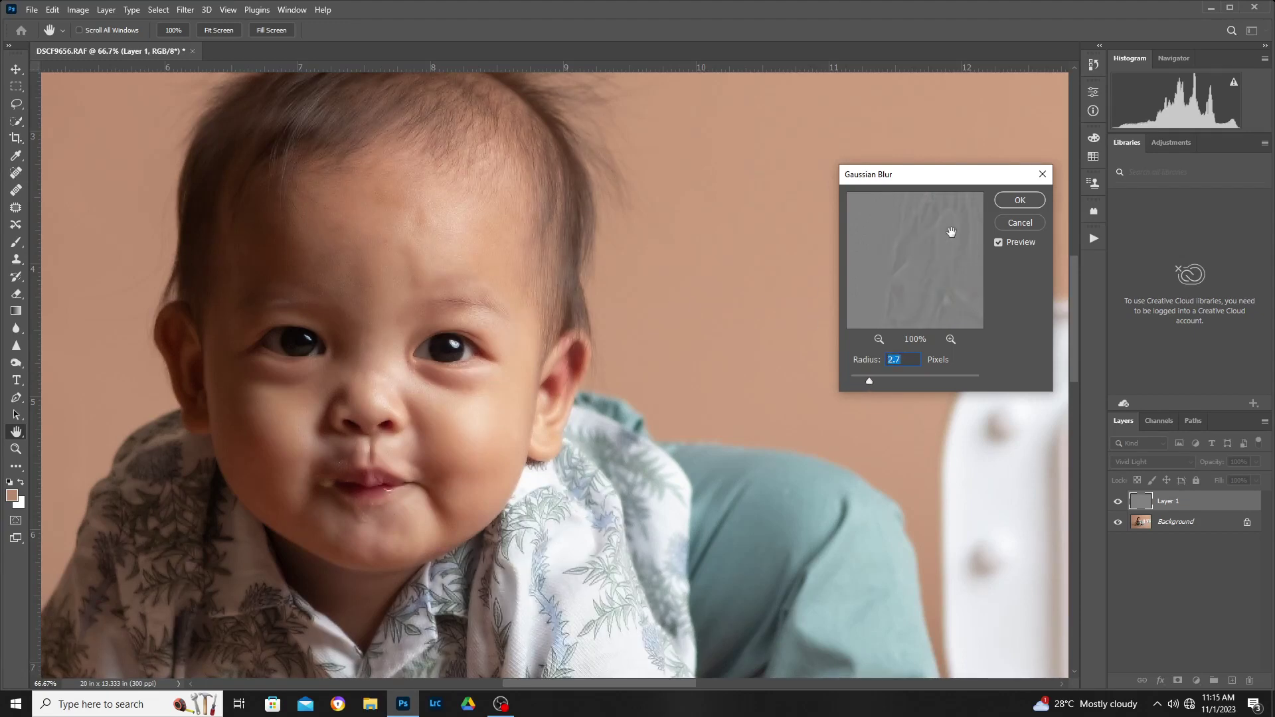
click(1028, 200)
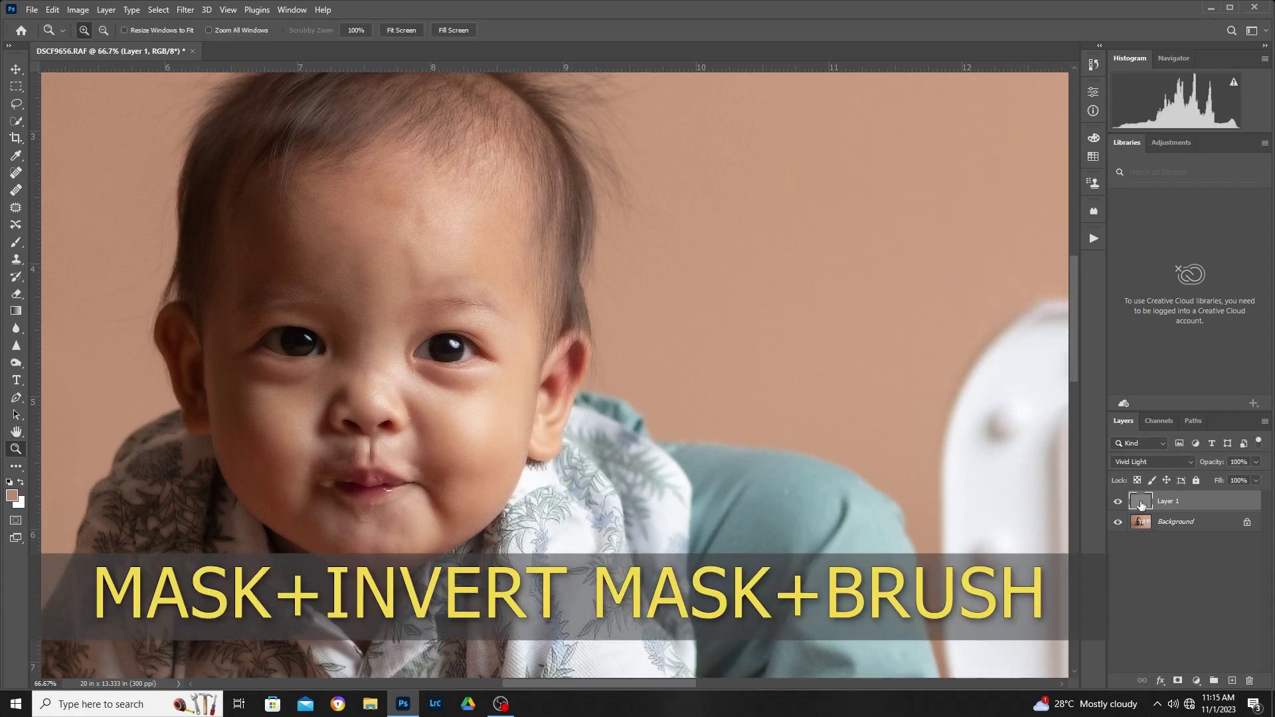
Add an inverted black layer mask and set up a white brush at 100% opacity.
click(1178, 682)
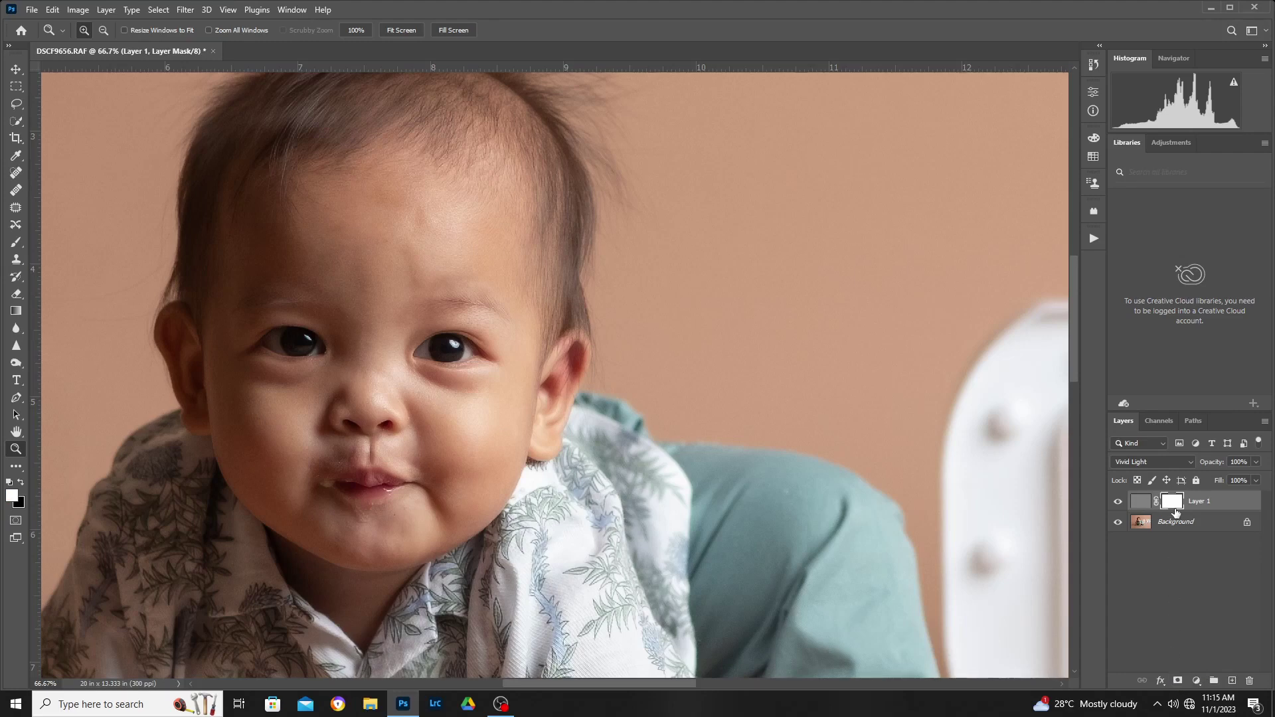
key(ctrl+i)
key(b)
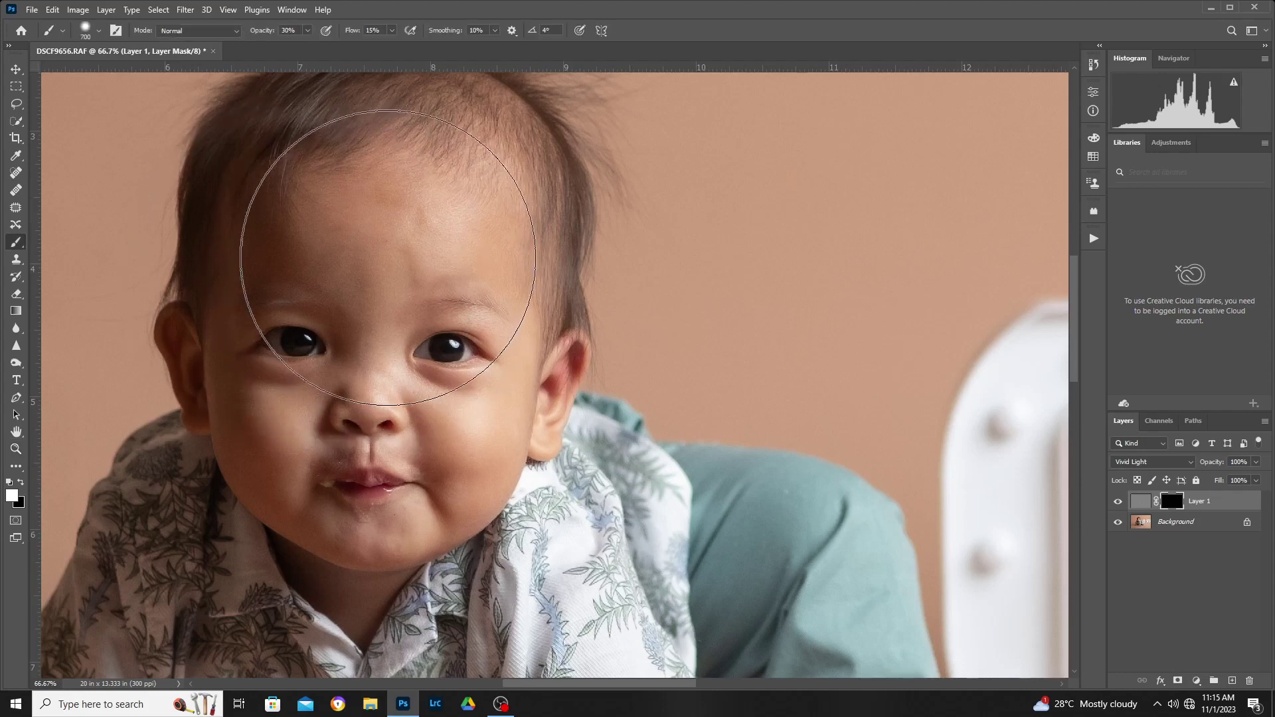
key(bracketleft)
key(bracketleft)
click(307, 31)
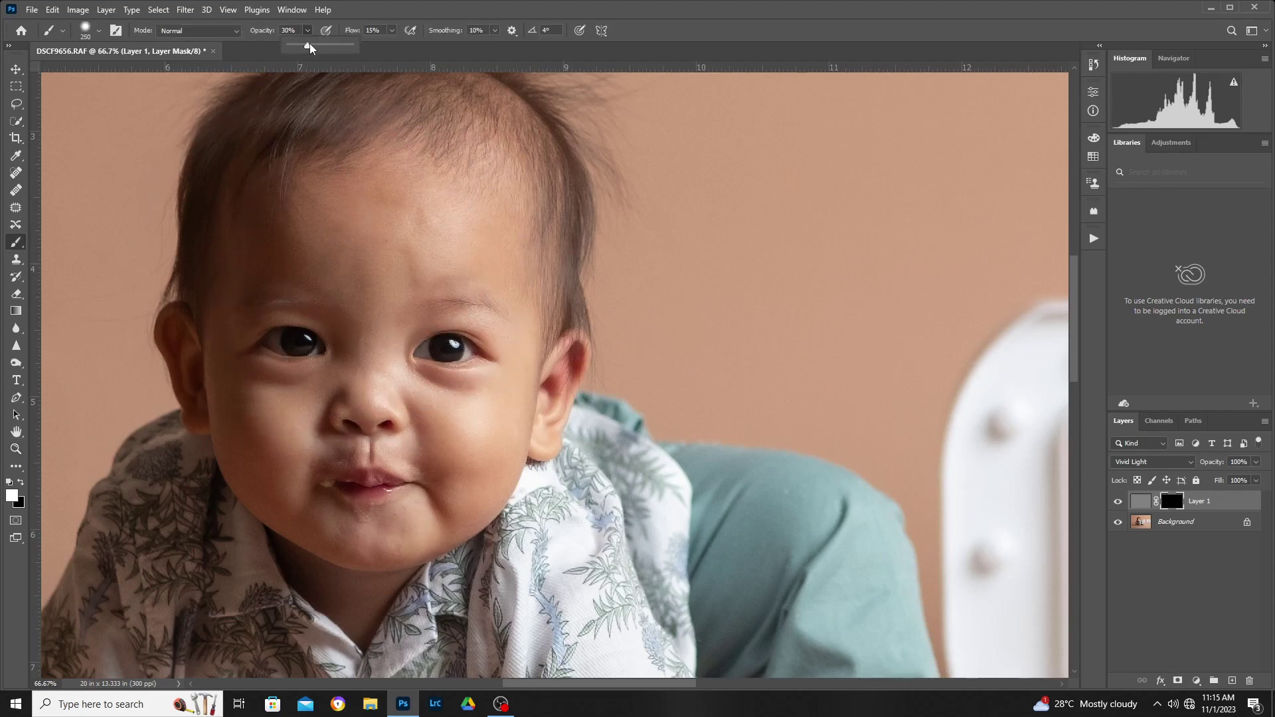
key(bracketleft)
key(bracketleft)
key(0)
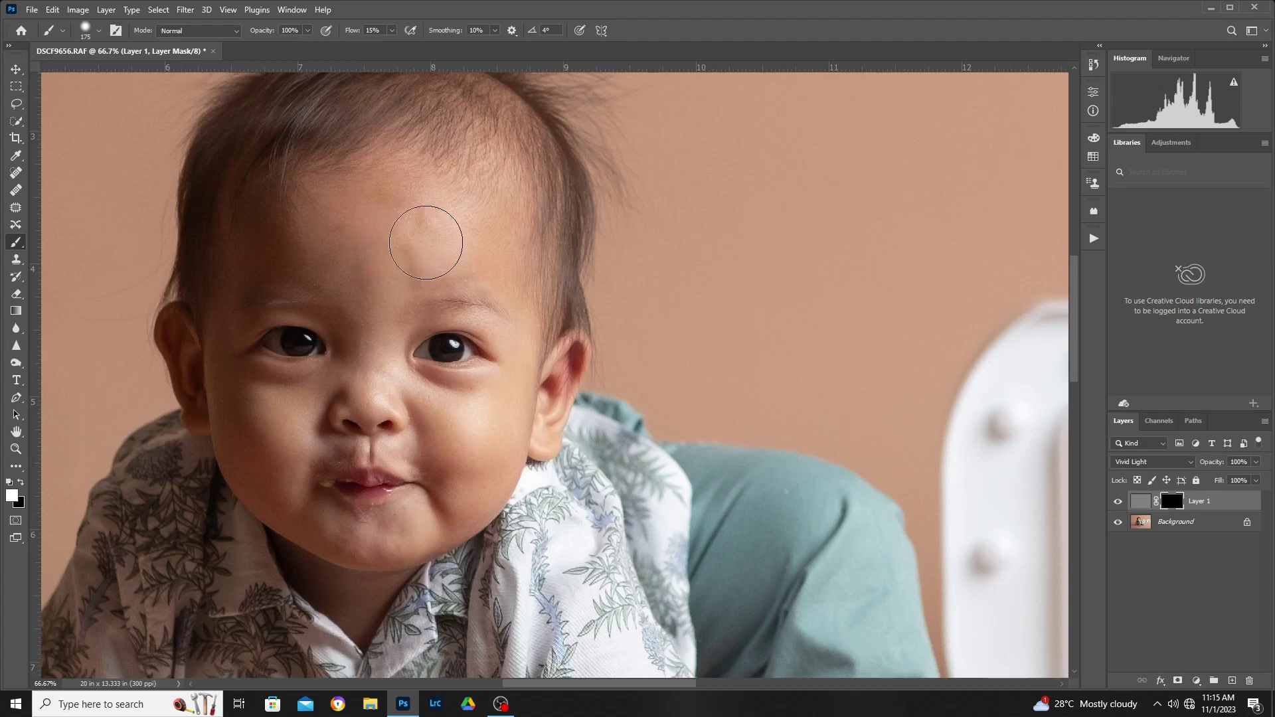
Paint the smoothing back onto the forehead, cheek and chin.
mouse_move(426, 242)
mouse_down()
mouse_move(332, 240)
mouse_move(374, 360)
mouse_up()
key(bracketleft)
key(bracketleft)
mouse_move(497, 435)
mouse_down()
mouse_move(420, 524)
mouse_move(372, 538)
mouse_move(299, 520)
mouse_move(346, 544)
mouse_move(292, 465)
mouse_move(329, 385)
mouse_move(283, 431)
mouse_move(262, 485)
mouse_move(236, 390)
mouse_move(339, 401)
mouse_move(381, 346)
mouse_move(359, 443)
mouse_move(400, 455)
mouse_move(365, 282)
mouse_move(305, 262)
mouse_move(435, 281)
mouse_up()
key(bracketleft)
key(bracketright)
key(bracketright)
key(bracketright)
key(bracketright)
mouse_move(477, 219)
mouse_down()
mouse_move(376, 199)
mouse_move(421, 228)
mouse_move(356, 292)
mouse_up()
Paint smoothing under the right eye, on the left cheek, beside the nose and nose bridge.
key(bracketleft)
key(bracketleft)
key(bracketleft)
key(bracketleft)
key(bracketleft)
key(bracketleft)
mouse_move(396, 382)
mouse_down()
mouse_move(409, 371)
mouse_move(473, 385)
mouse_move(438, 392)
mouse_move(513, 369)
mouse_up()
key(bracketright)
key(bracketright)
mouse_move(504, 416)
mouse_down()
mouse_move(468, 474)
mouse_move(437, 492)
mouse_move(451, 469)
mouse_move(441, 410)
mouse_up()
key(bracketright)
key(bracketright)
key(bracketright)
mouse_move(324, 519)
mouse_down()
mouse_move(287, 495)
mouse_move(295, 445)
mouse_move(318, 425)
mouse_move(302, 409)
mouse_up()
drag(371, 246, 374, 342)
Toggle Layer 1 on and off repeatedly to compare the skin smoothing.
click(1119, 502)
click(1118, 502)
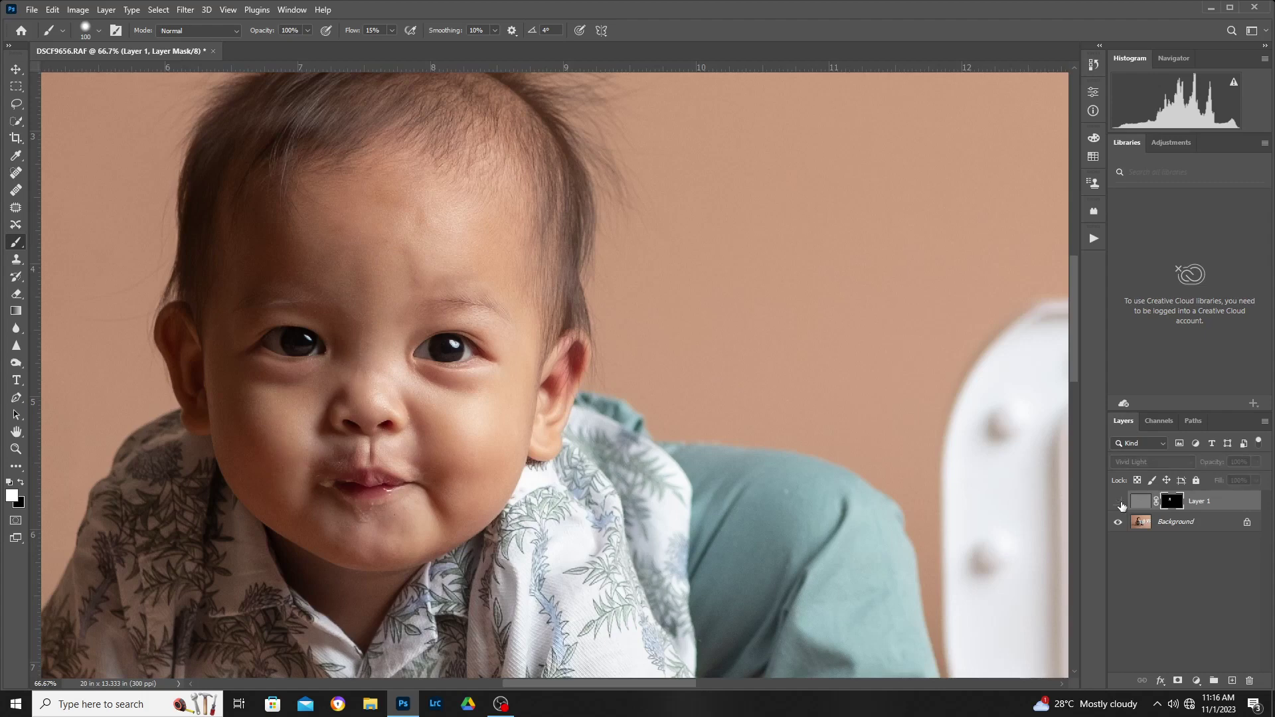
click(1120, 503)
click(1120, 502)
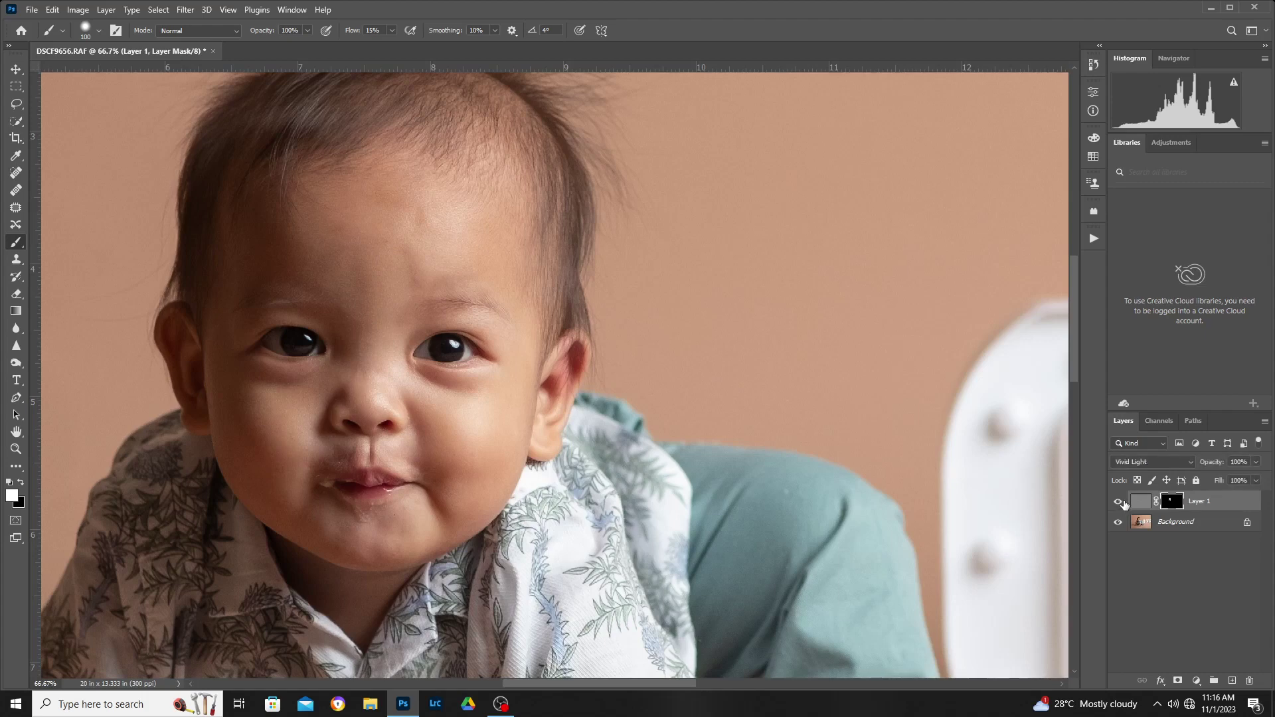
click(1121, 503)
click(1121, 503)
click(1122, 503)
click(1122, 502)
Merge Layer 1 into the Background and fit the whole photo on screen.
shift+click(1170, 523)
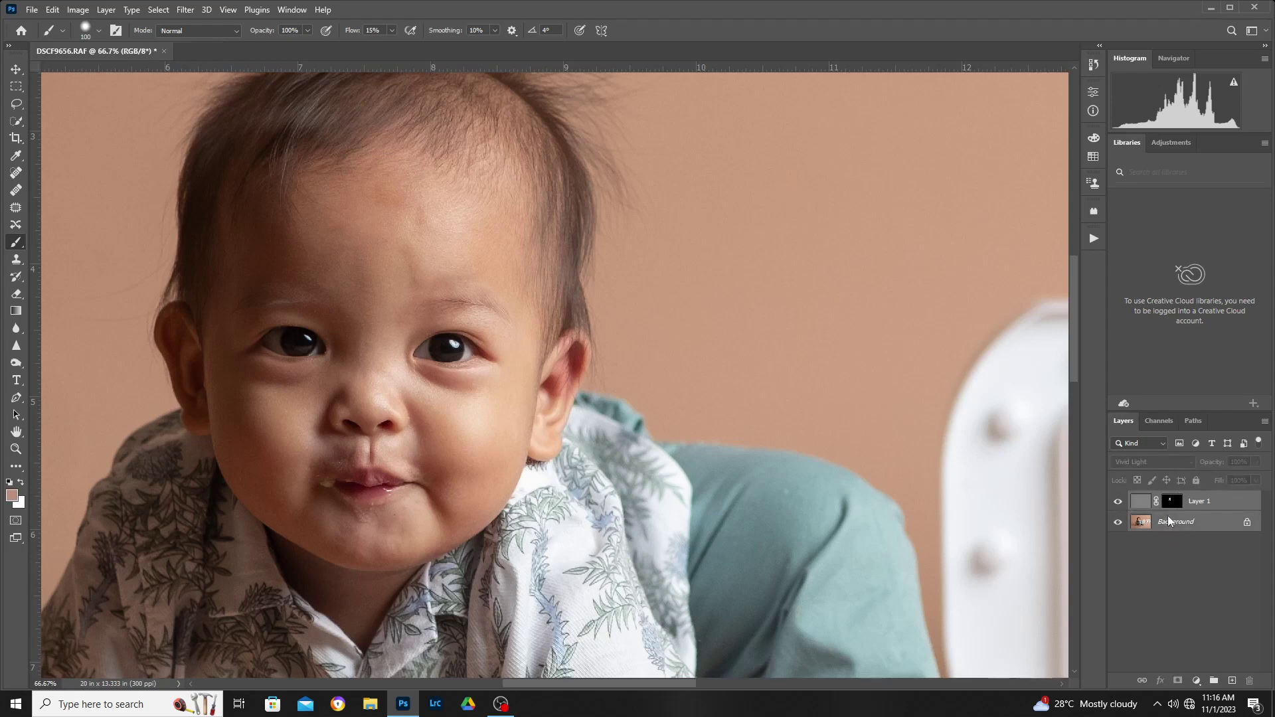
right_click(1169, 520)
click(1204, 456)
key(z)
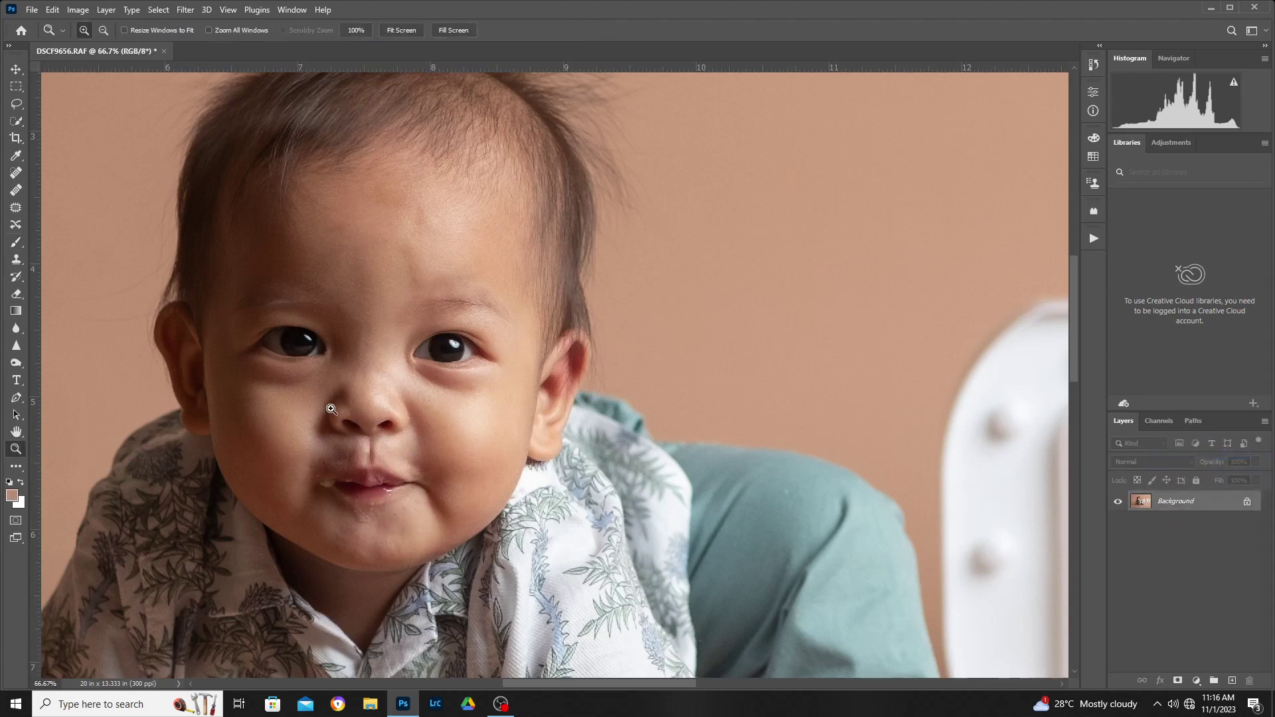
right_click(339, 411)
click(372, 416)
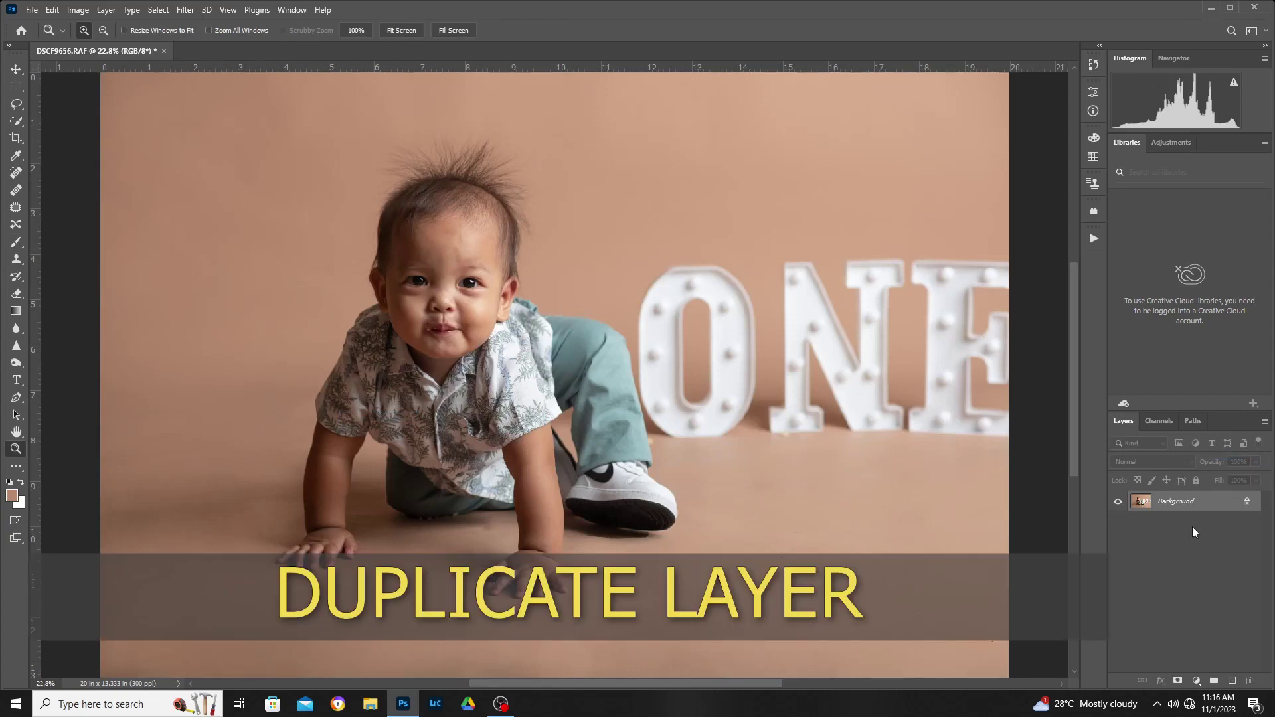
Duplicate the Background and place an Iris Blur ellipse over the toddler.
key(ctrl+j)
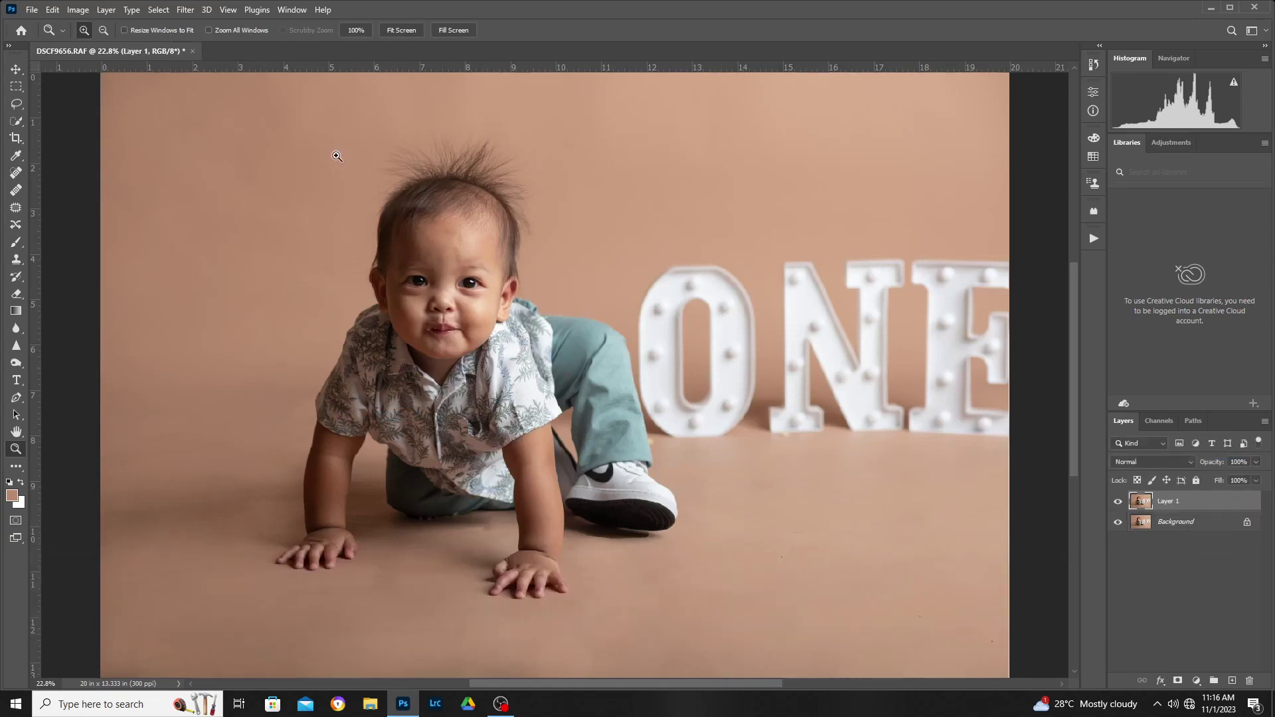
click(185, 9)
mouse_move(205, 193)
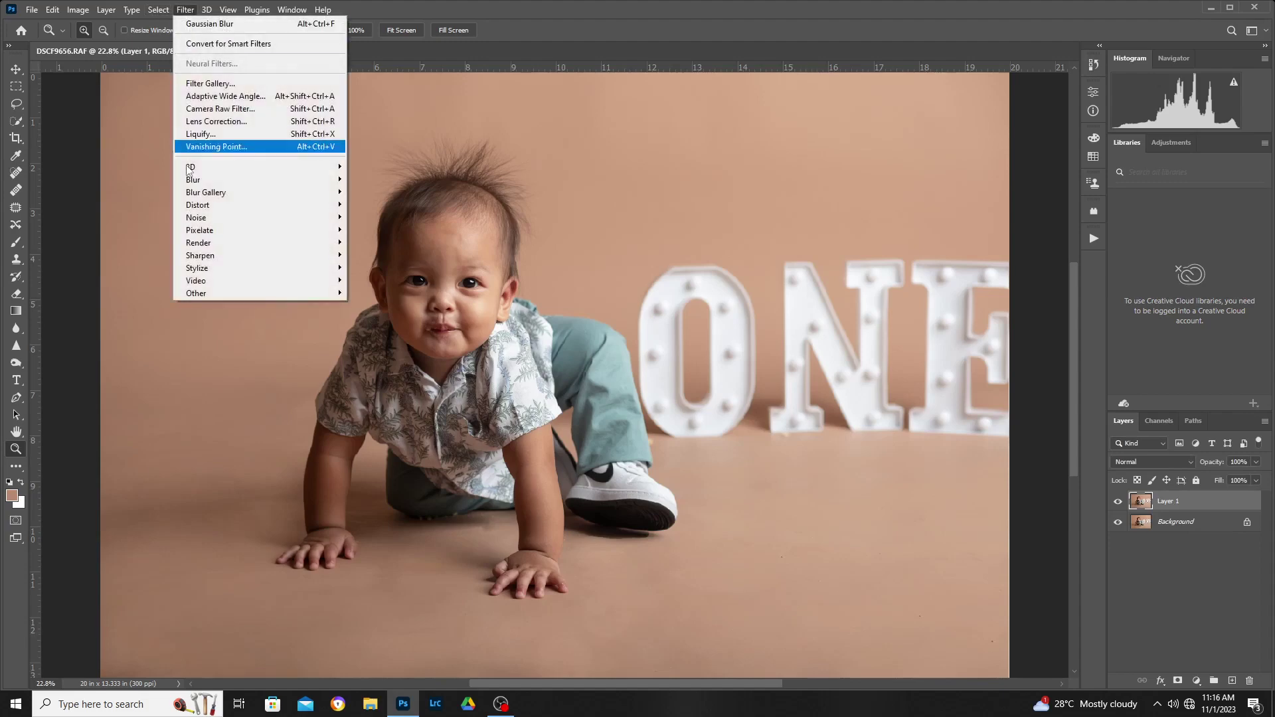
click(372, 204)
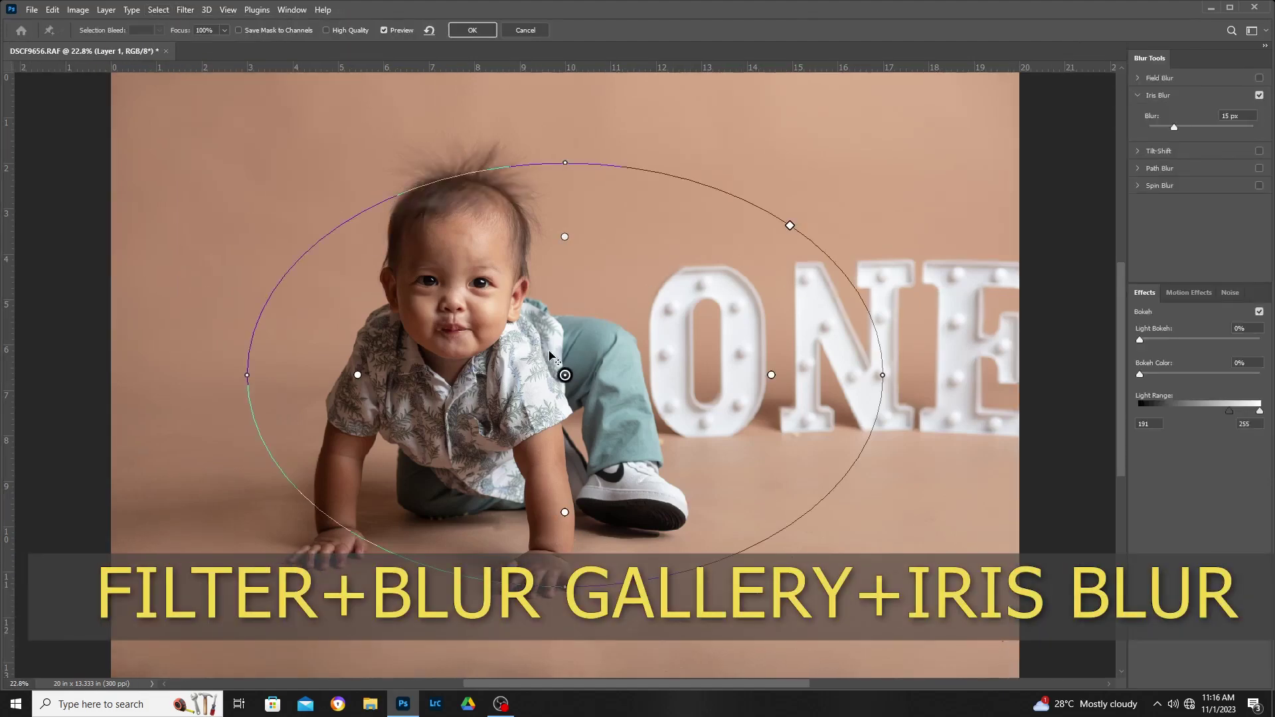
drag(493, 293, 450, 256)
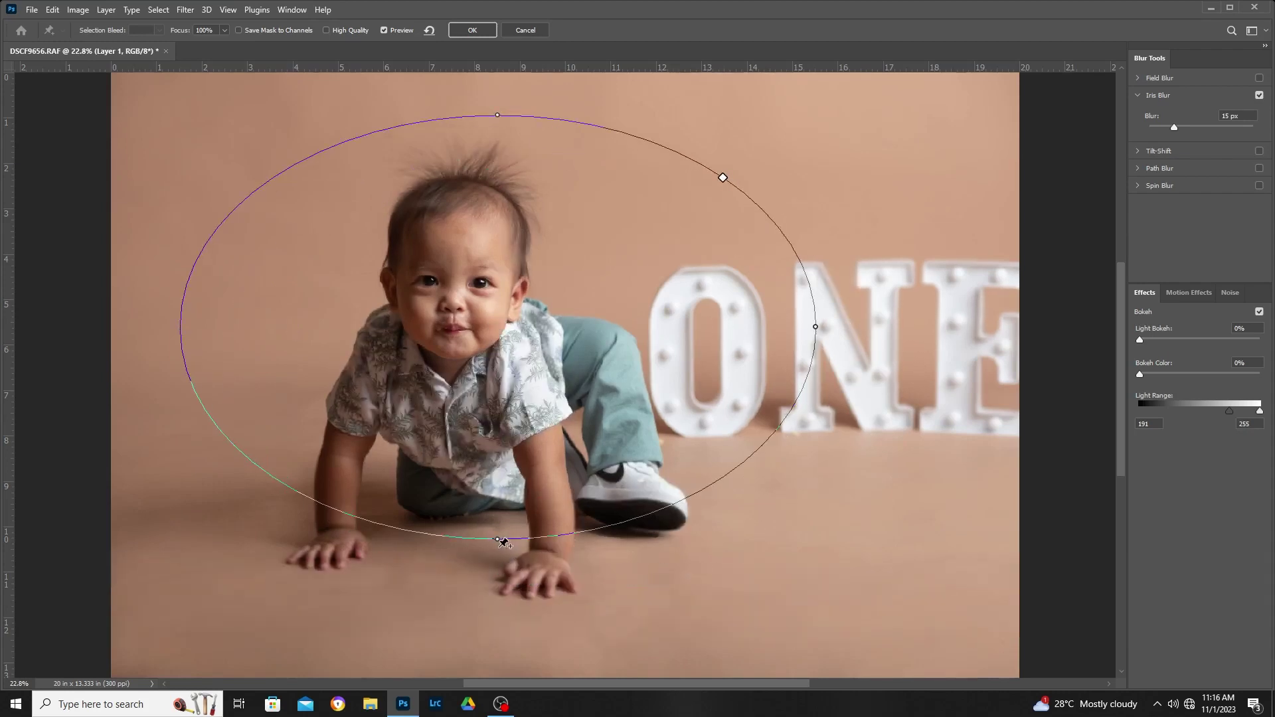
drag(494, 542, 502, 608)
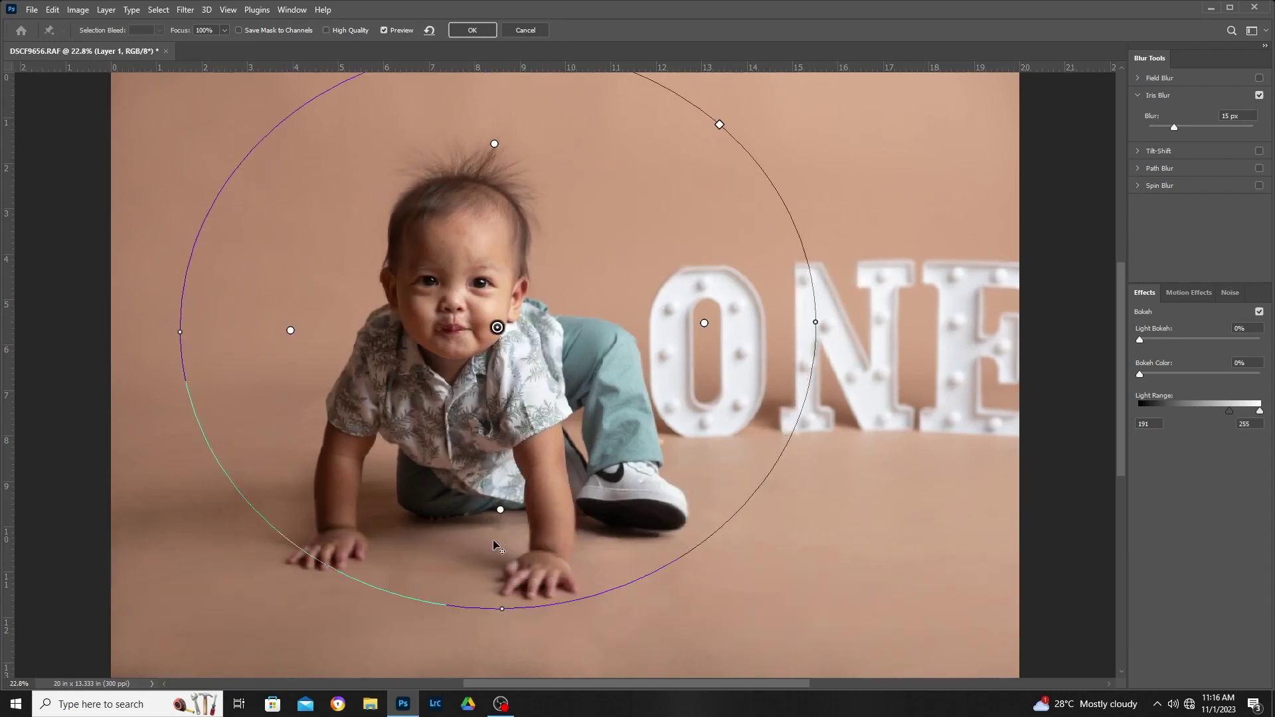
drag(499, 510, 486, 393)
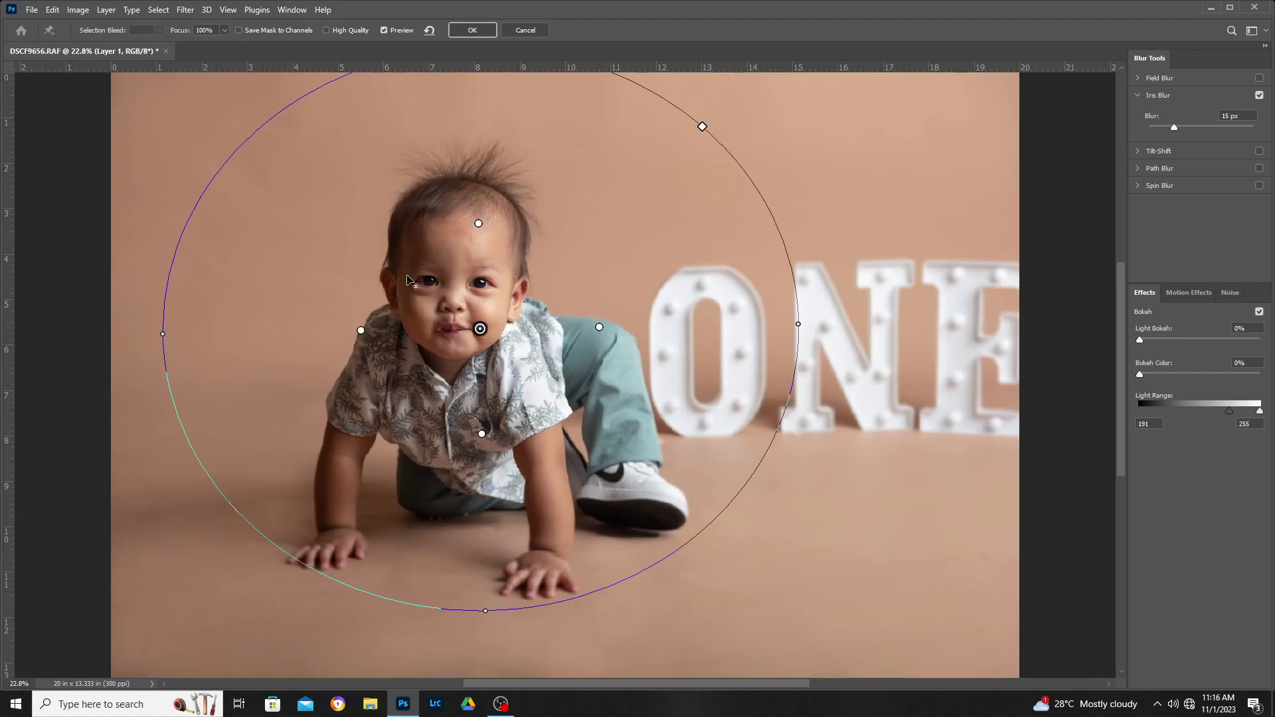
Refine the ellipse and sharp zone around the toddler, then commit the 15 px blur.
drag(493, 352, 481, 351)
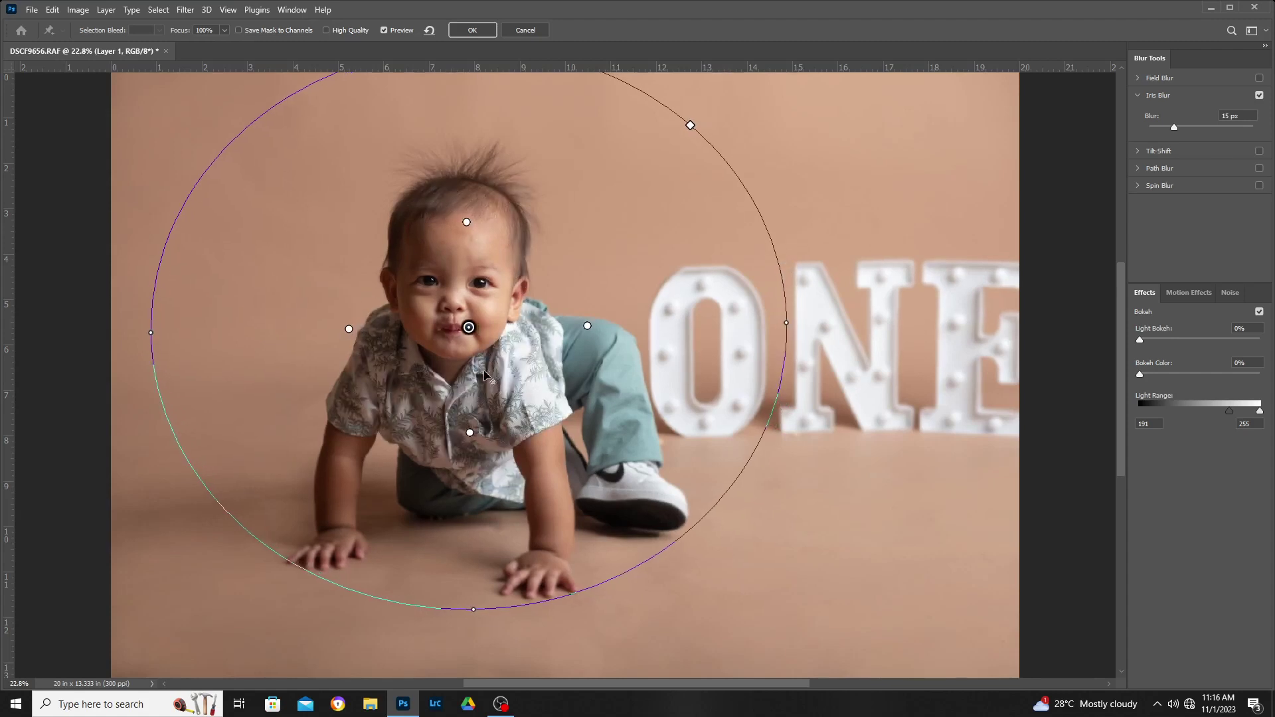
drag(483, 369, 478, 358)
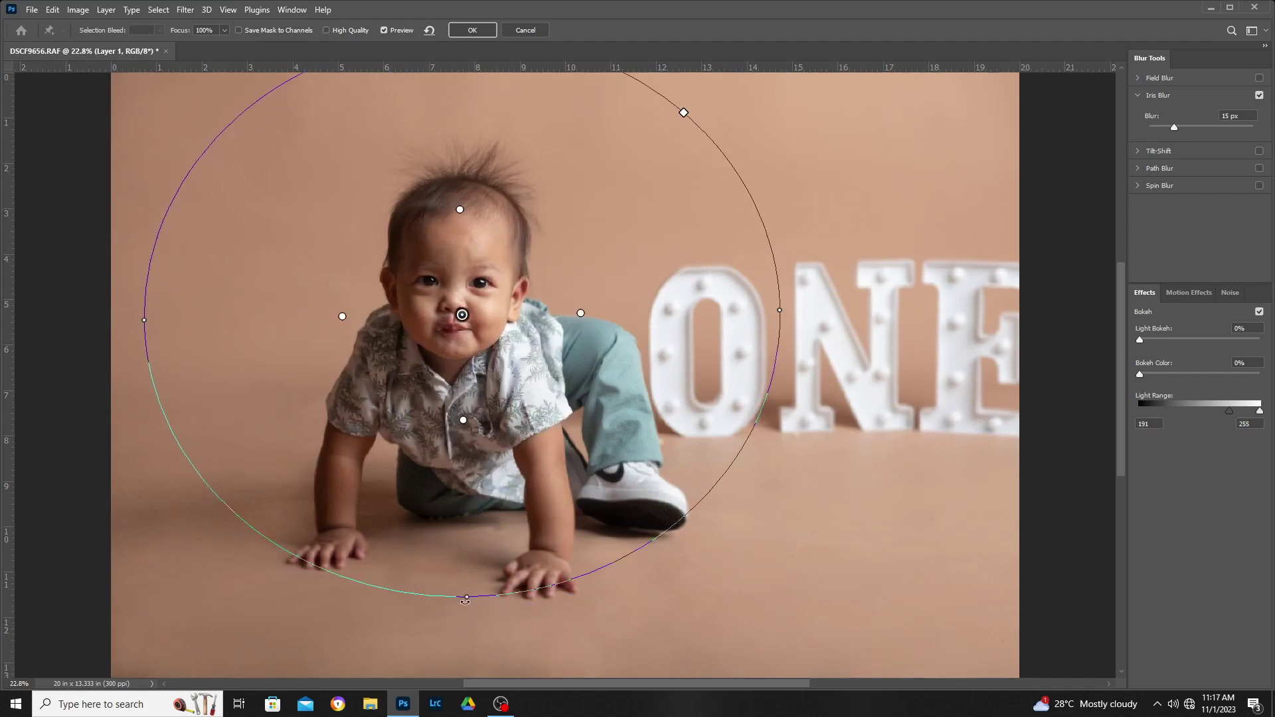
drag(467, 600, 470, 619)
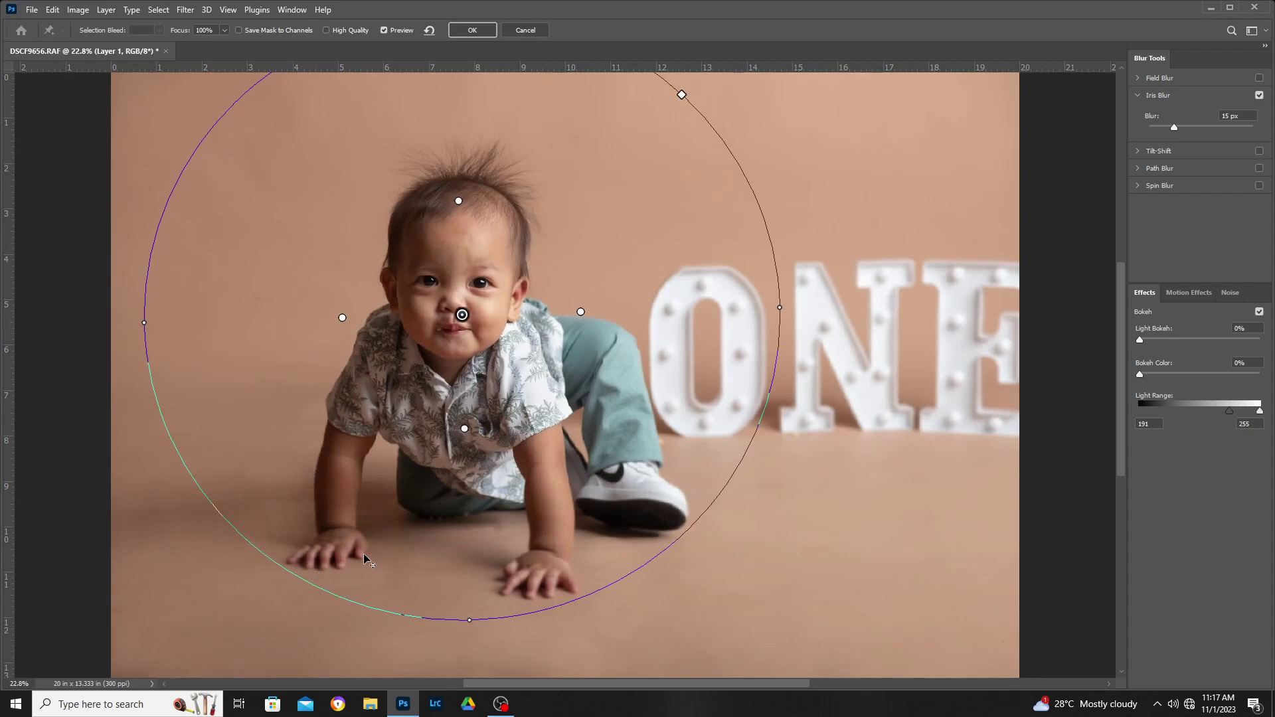
drag(465, 430, 481, 520)
drag(468, 520, 469, 509)
key(Return)
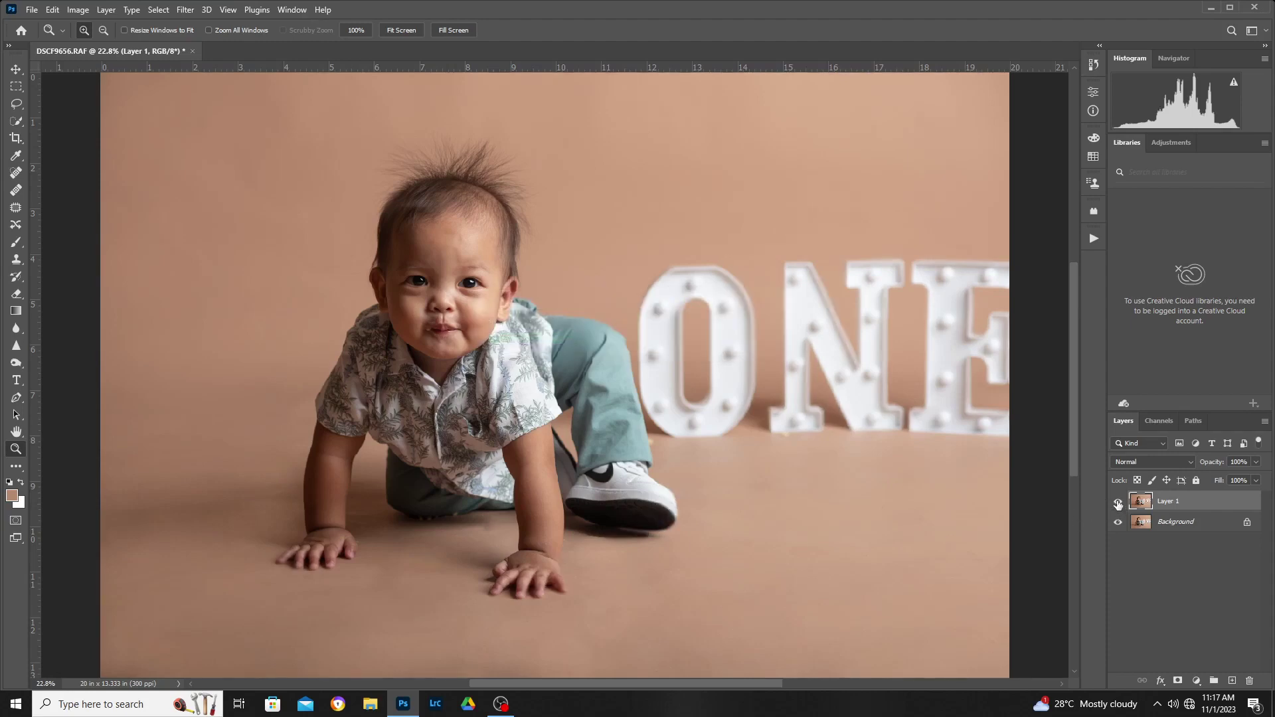
Toggle the blurred Layer 1 on and off repeatedly to compare the background blur.
click(1118, 502)
click(1118, 503)
click(1118, 502)
click(1118, 503)
click(1118, 502)
click(1118, 502)
click(1118, 503)
click(1118, 502)
click(1118, 502)
click(1118, 502)
Merge the blurred Layer 1 into the Background layer.
shift+click(1175, 526)
right_click(1179, 528)
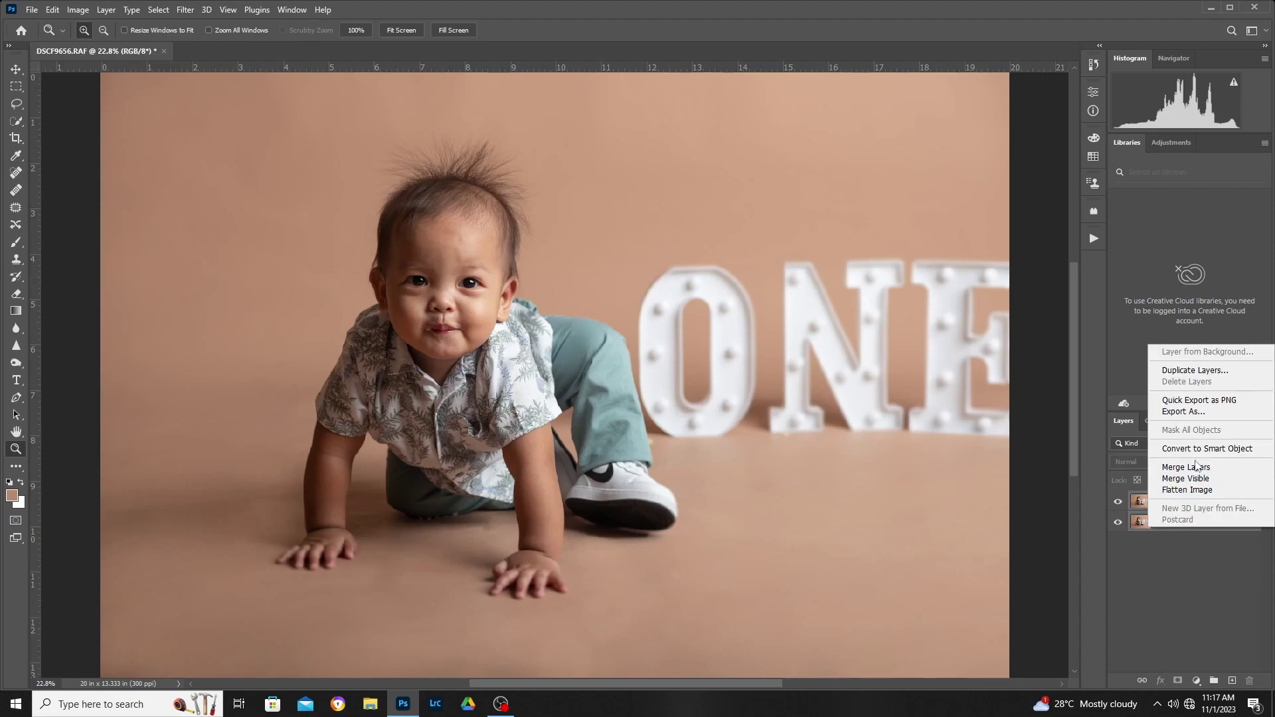
click(1191, 467)
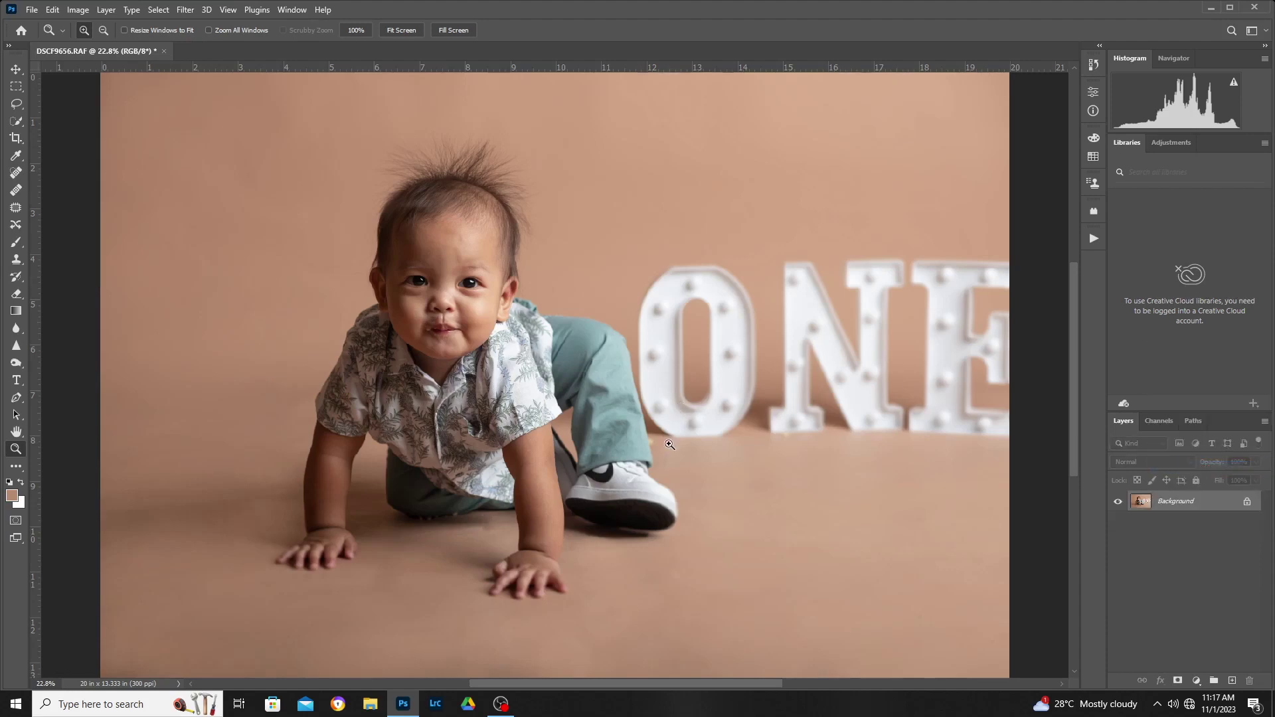
right_click(670, 444)
click(707, 456)
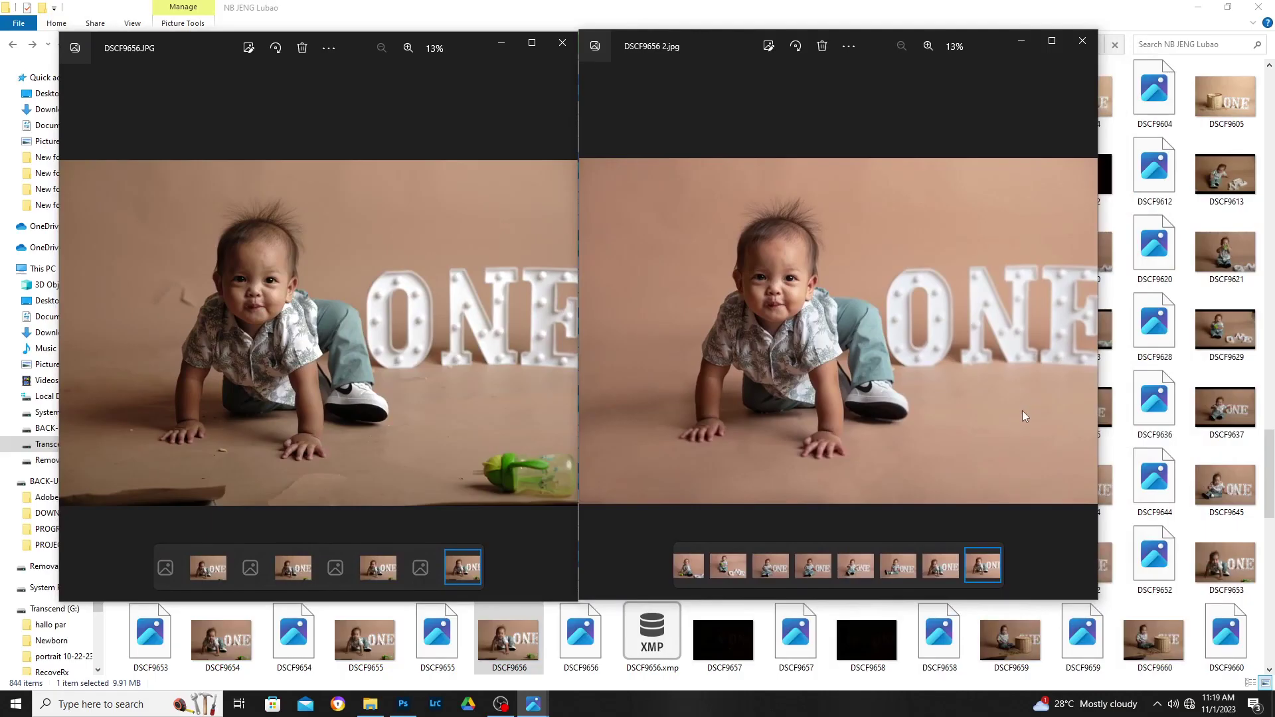